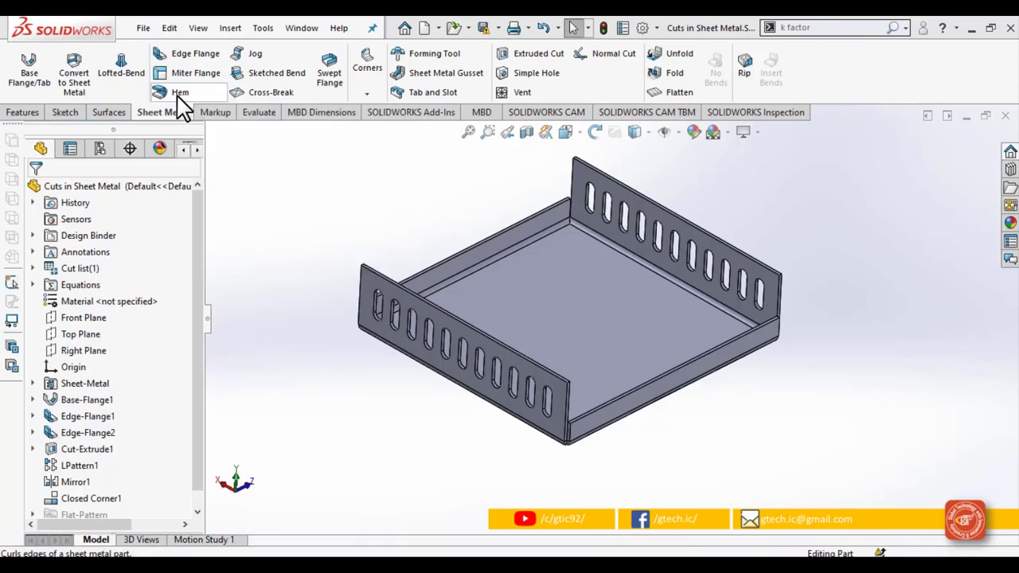
Start a Hem on the outer upper edge of the near low, unslotted wall and set it to bend outside
{"action": "left_click", "coordinate": [179, 93]}
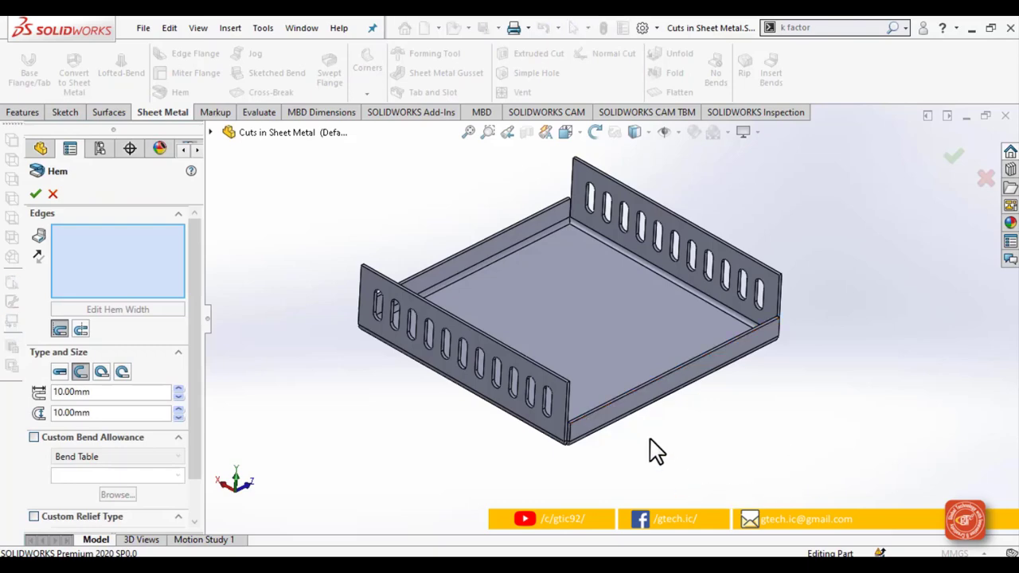
{"action": "left_click", "coordinate": [649, 387]}
{"action": "scroll", "coordinate": [609, 423], "scroll_direction": "down", "scroll_amount": 5}
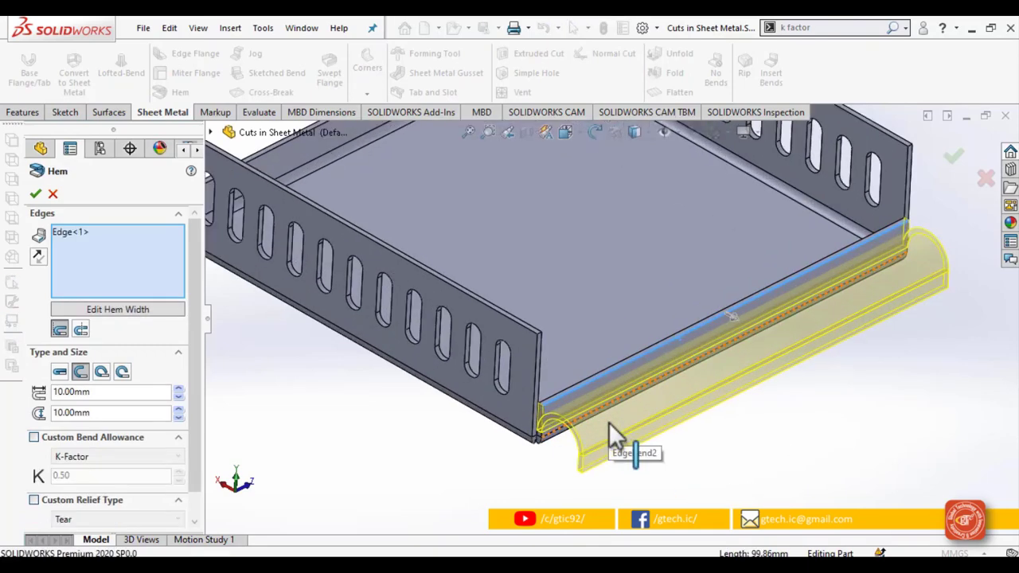
{"action": "middle_click_drag", "start_coordinate": [574, 461], "coordinate": [545, 480]}
{"action": "scroll", "coordinate": [556, 444], "scroll_direction": "up", "scroll_amount": 2}
{"action": "scroll", "coordinate": [587, 408], "scroll_direction": "down", "scroll_amount": 3}
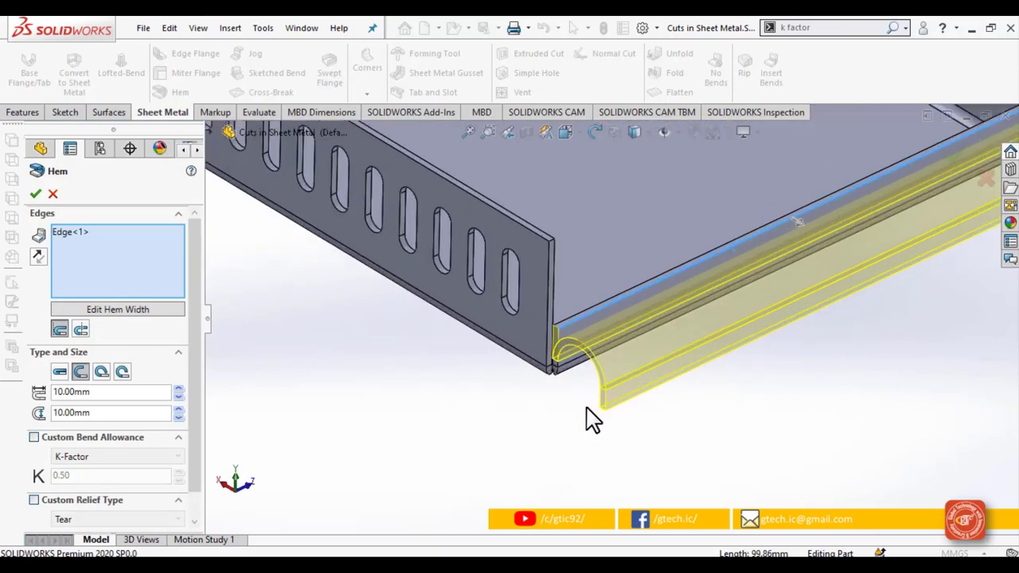
{"action": "scroll", "coordinate": [576, 351], "scroll_direction": "down", "scroll_amount": 2}
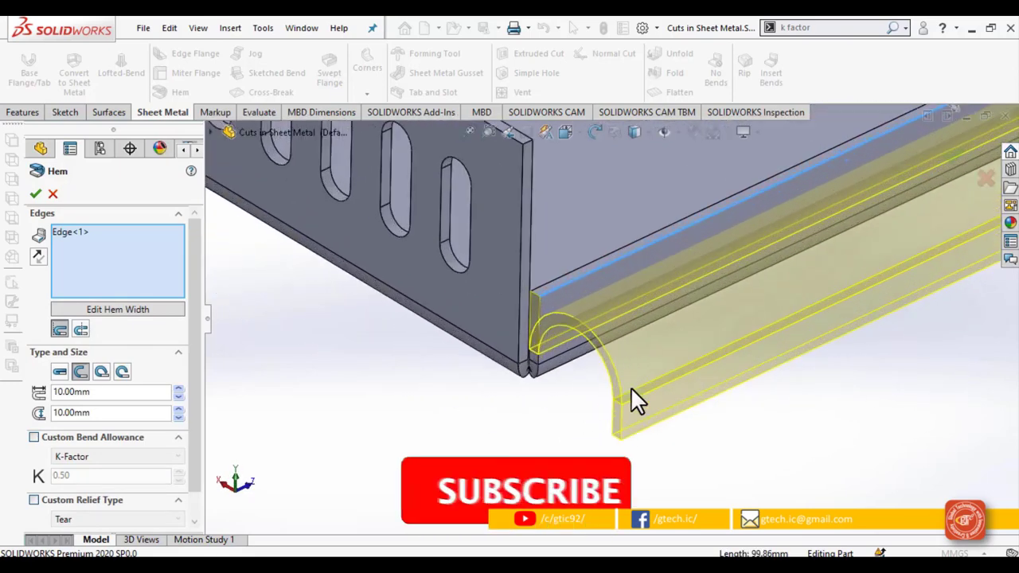
{"action": "middle_click_drag", "start_coordinate": [603, 358], "coordinate": [539, 346]}
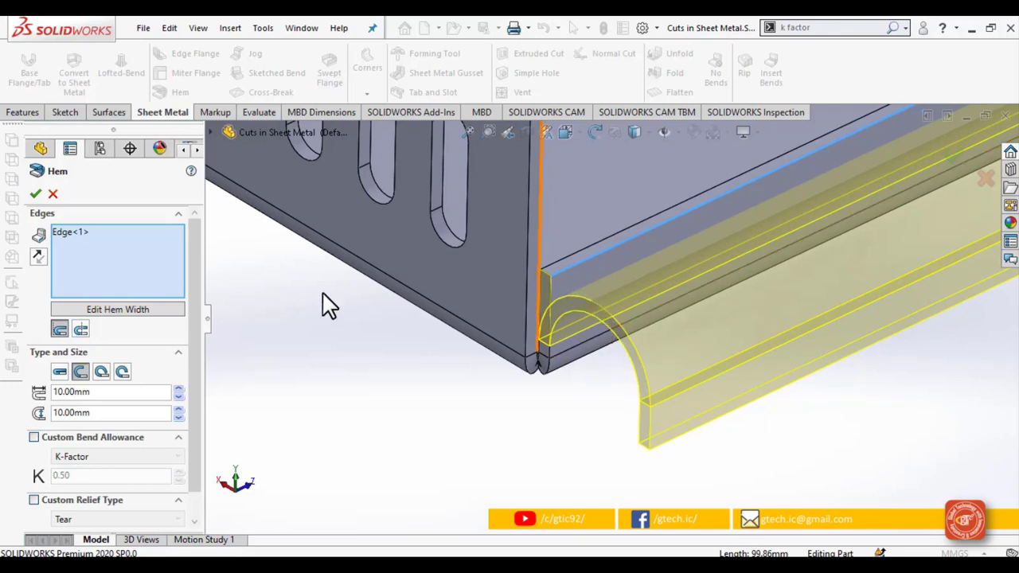
{"action": "left_click", "coordinate": [83, 329]}
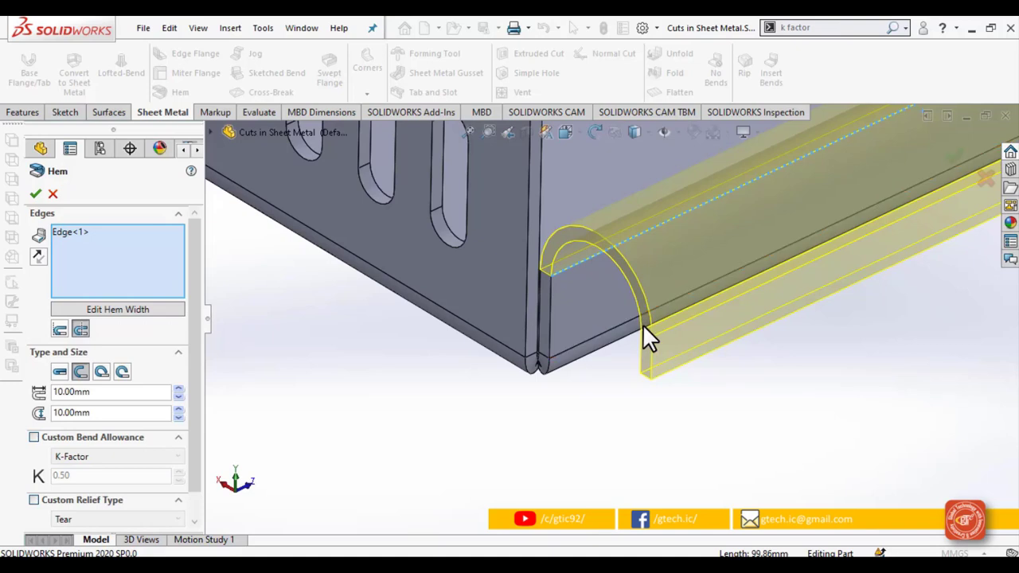
Preview the closed, open, tear drop and rolled hem types, and settle on tear drop
{"action": "left_click", "coordinate": [59, 373]}
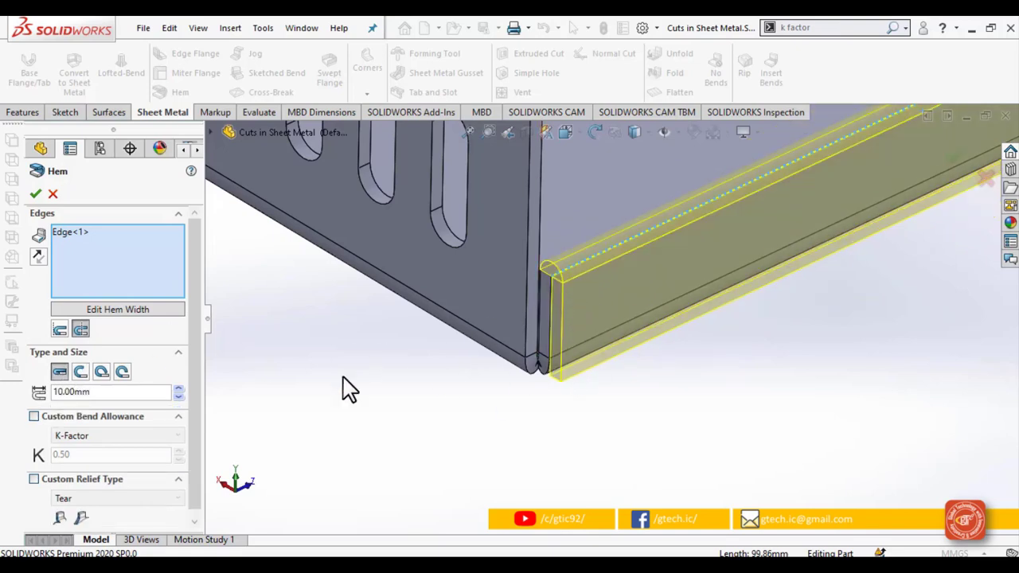
{"action": "left_click", "coordinate": [80, 372]}
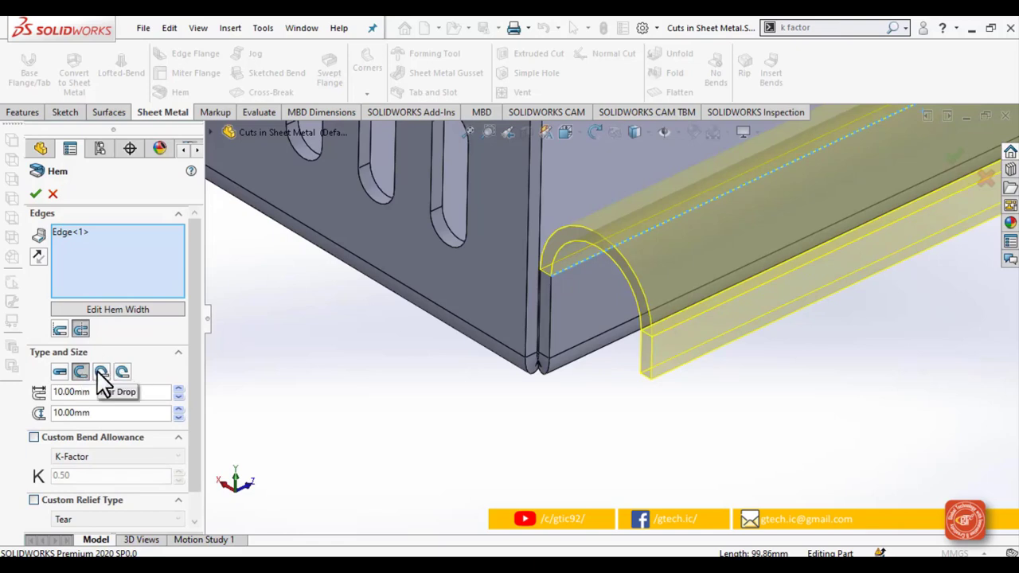
{"action": "left_click", "coordinate": [101, 373]}
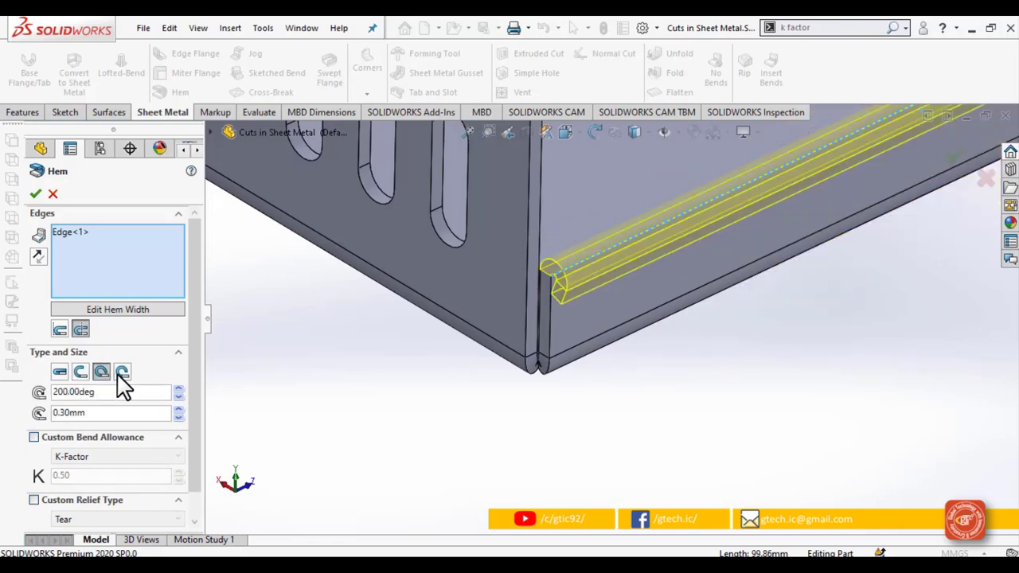
{"action": "left_click", "coordinate": [120, 374]}
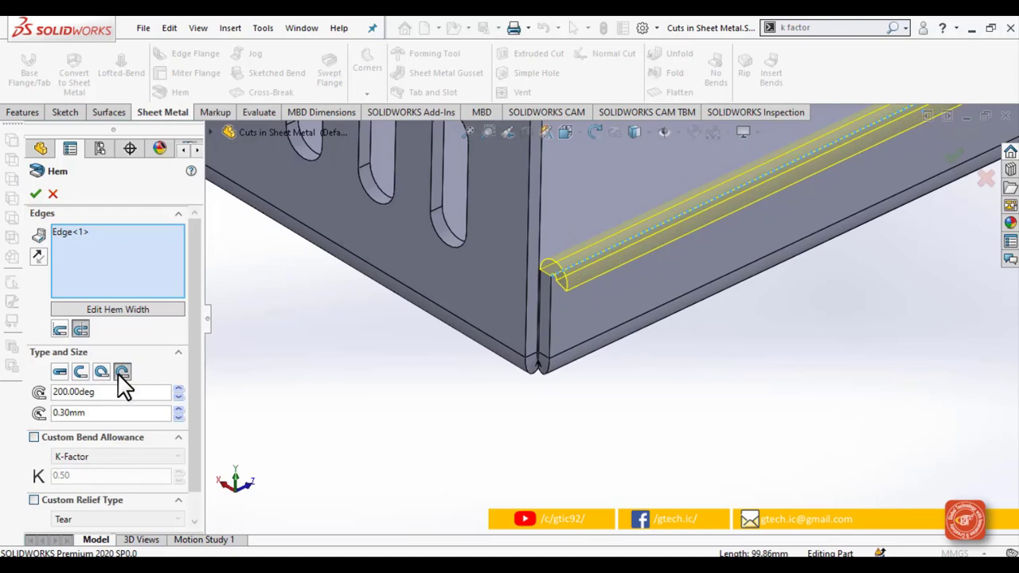
{"action": "left_click", "coordinate": [101, 373]}
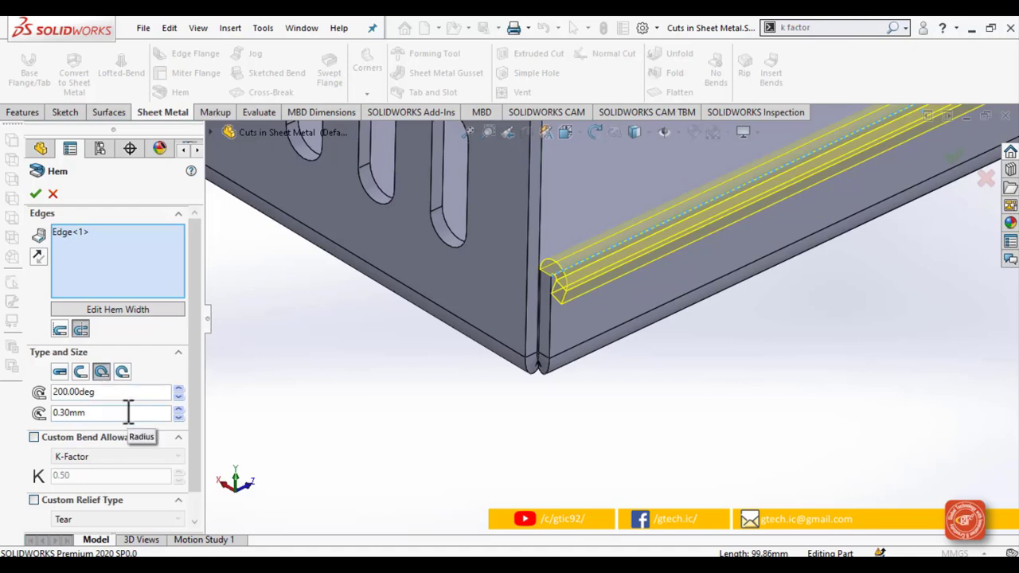
Set the radius of the tear drop hem to 0.5 mm
{"action": "left_click", "coordinate": [177, 409]}
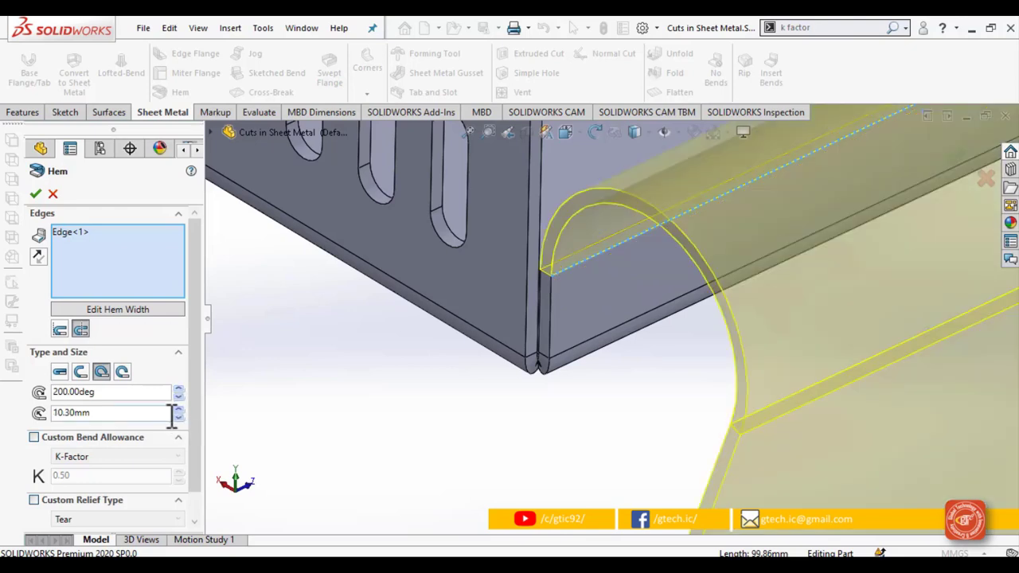
{"action": "left_click", "coordinate": [178, 419]}
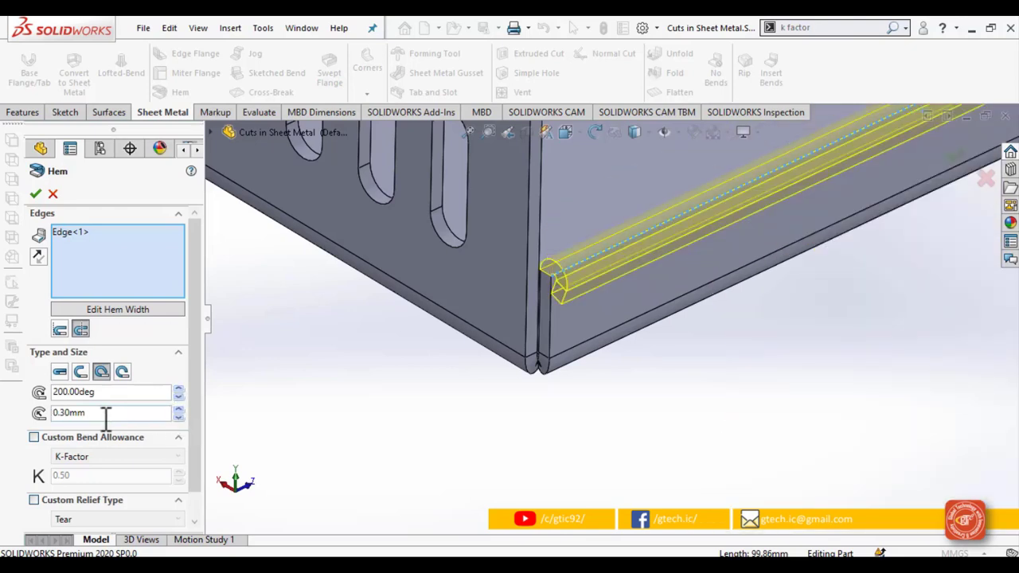
{"action": "left_click_drag", "start_coordinate": [106, 413], "coordinate": [64, 415]}
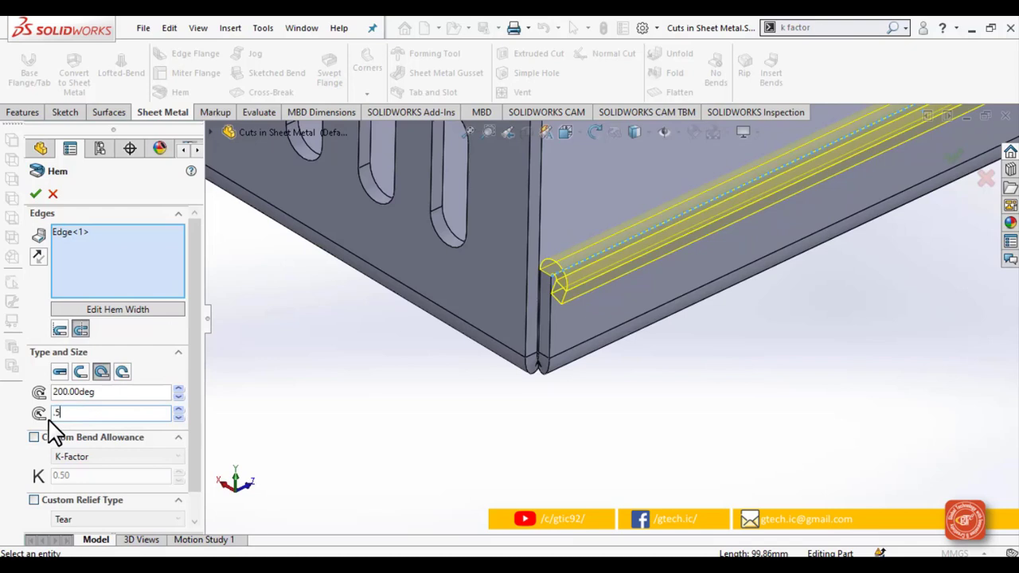
{"action": "type", "text": ".5"}
{"action": "key", "text": "Return"}
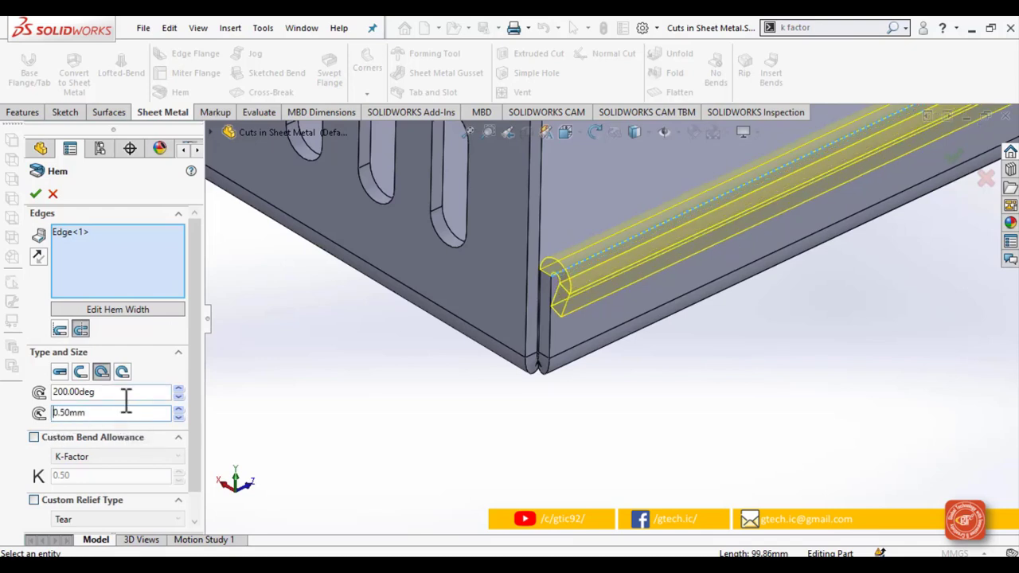
Add the upper edge of the opposite low wall to the selection and create the hem on both walls
{"action": "scroll", "coordinate": [114, 466], "scroll_direction": "down", "scroll_amount": 1}
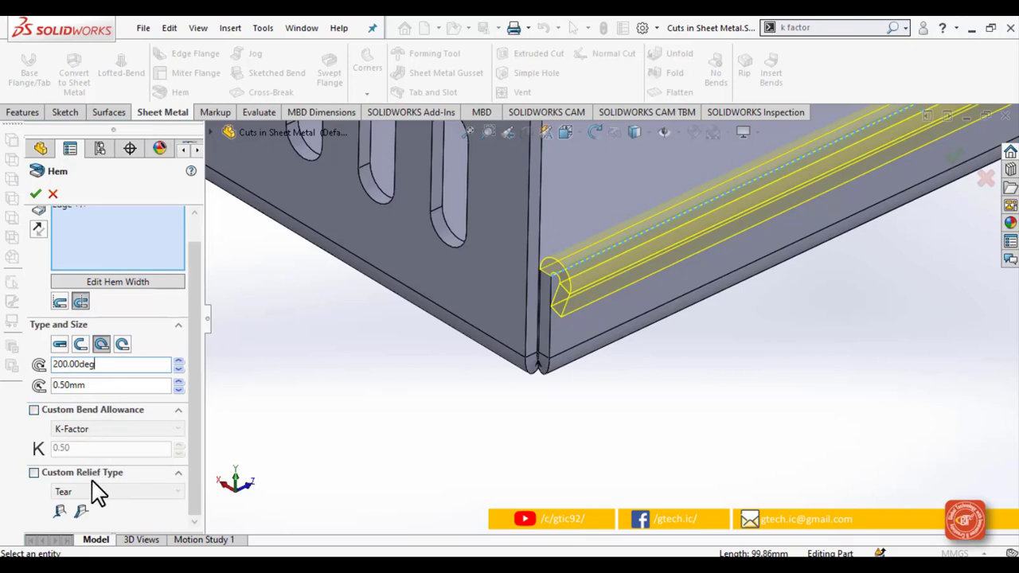
{"action": "scroll", "coordinate": [119, 466], "scroll_direction": "up", "scroll_amount": 1}
{"action": "scroll", "coordinate": [432, 437], "scroll_direction": "up", "scroll_amount": 3}
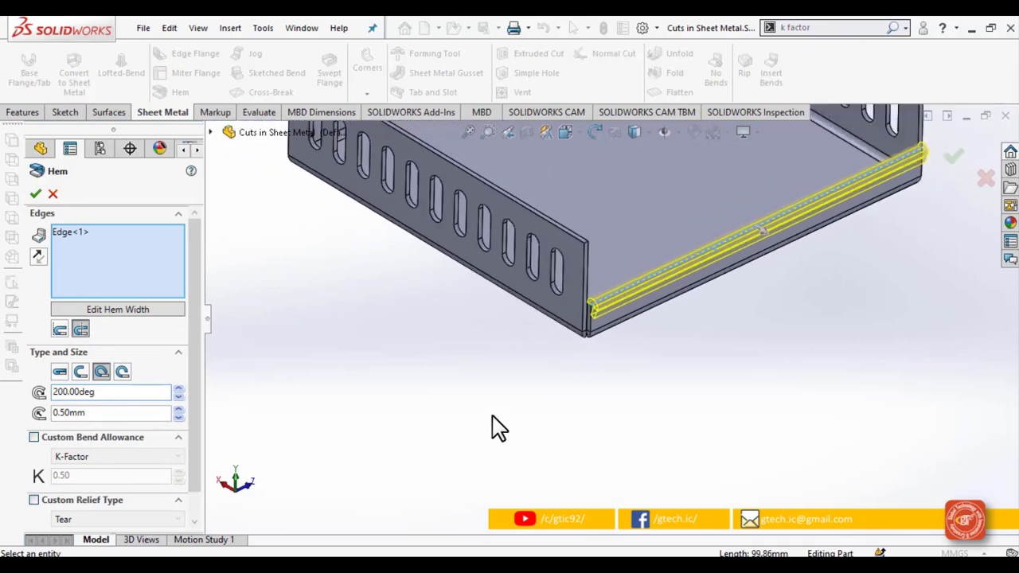
{"action": "scroll", "coordinate": [617, 307], "scroll_direction": "up", "scroll_amount": 3}
{"action": "scroll", "coordinate": [674, 256], "scroll_direction": "down", "scroll_amount": 3}
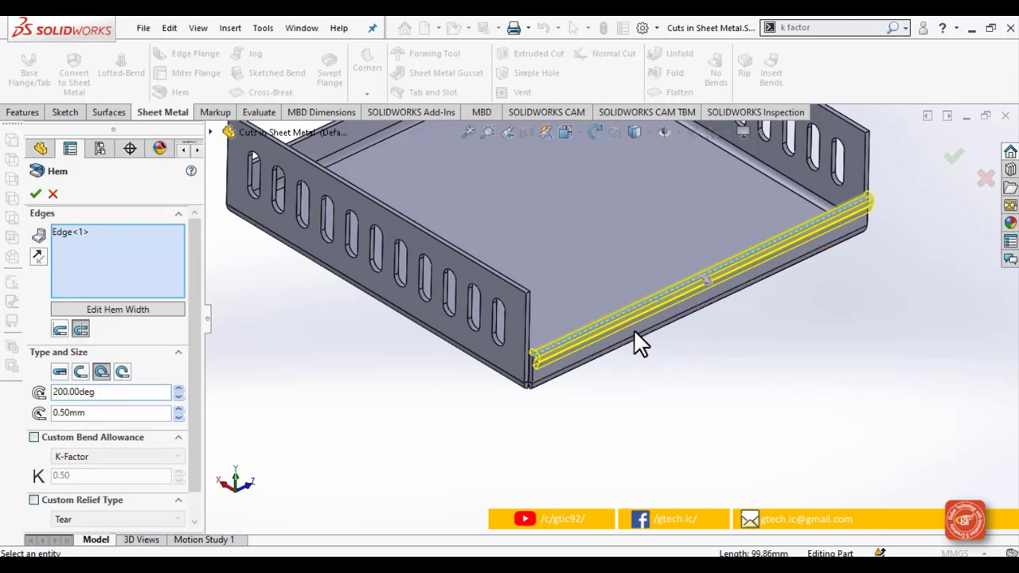
{"action": "scroll", "coordinate": [621, 350], "scroll_direction": "up", "scroll_amount": 3}
{"action": "scroll", "coordinate": [398, 175], "scroll_direction": "down", "scroll_amount": 2}
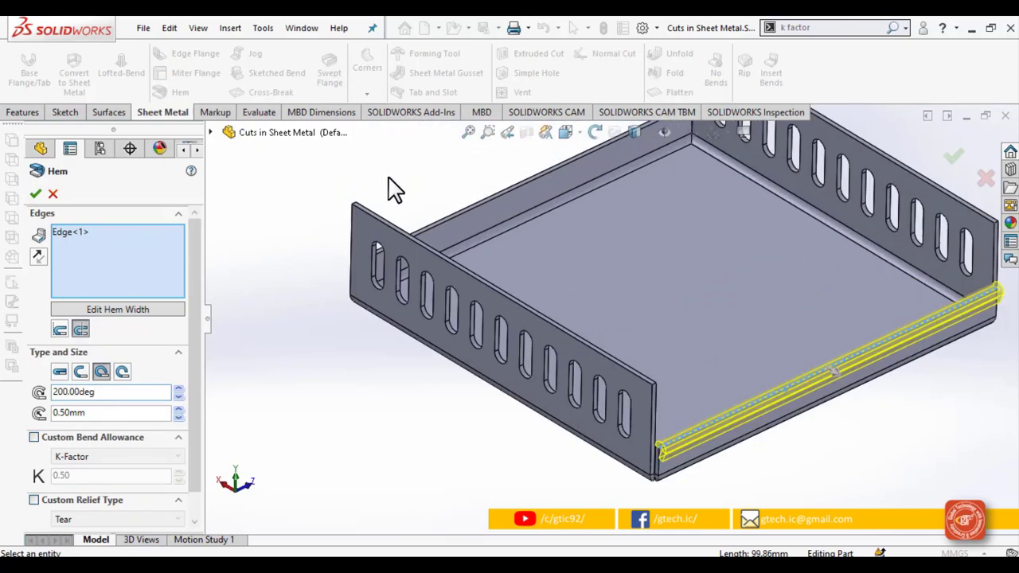
{"action": "left_click", "coordinate": [425, 225]}
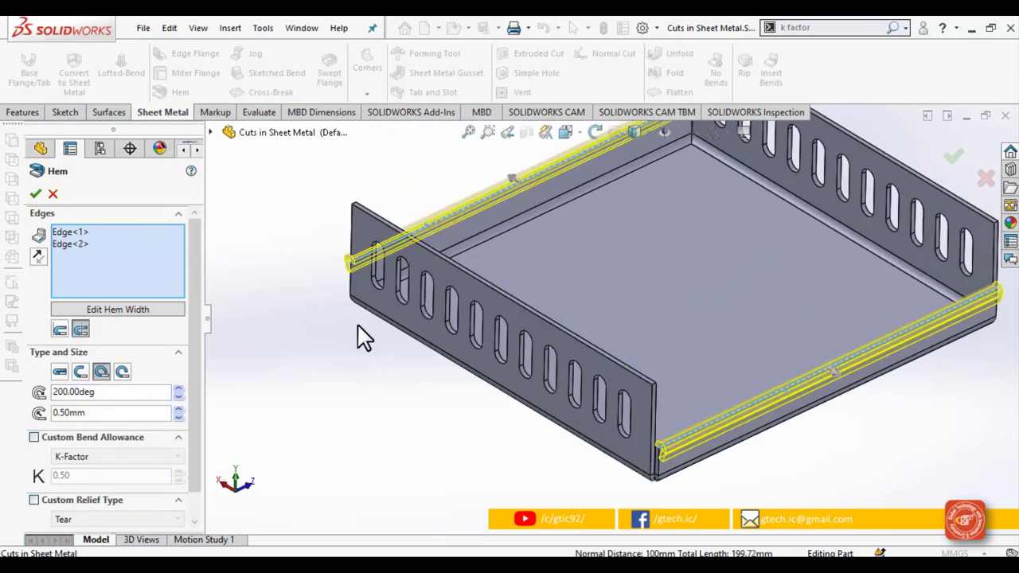
{"action": "middle_click_drag", "start_coordinate": [363, 338], "coordinate": [366, 315]}
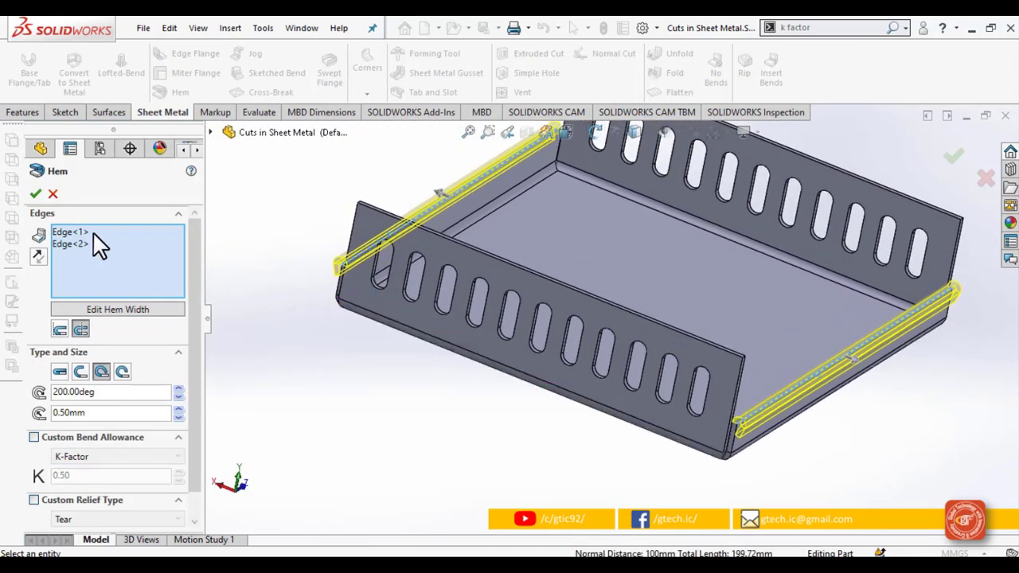
{"action": "left_click", "coordinate": [36, 195]}
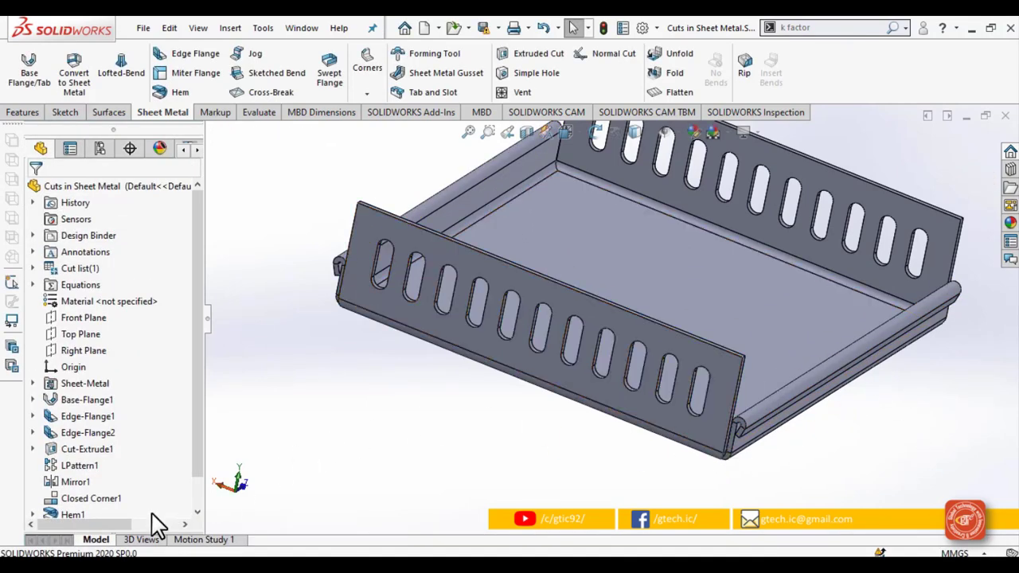
Reopen the hem feature, edit the hem width for the first edge and move the Profile Sketch window clear of the model
{"action": "scroll", "coordinate": [157, 524], "scroll_direction": "down", "scroll_amount": 2}
{"action": "left_click", "coordinate": [75, 482]}
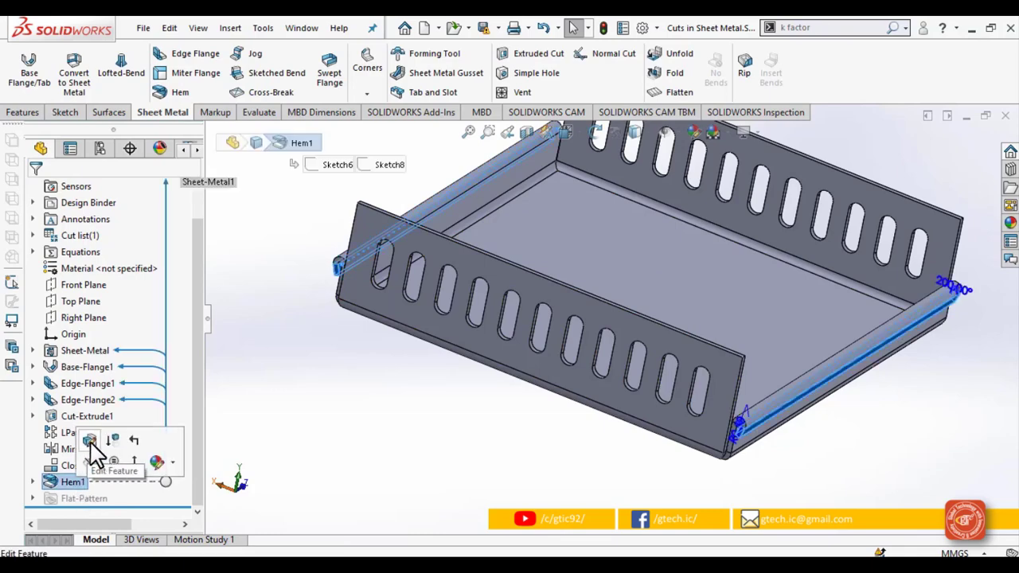
{"action": "left_click", "coordinate": [90, 442]}
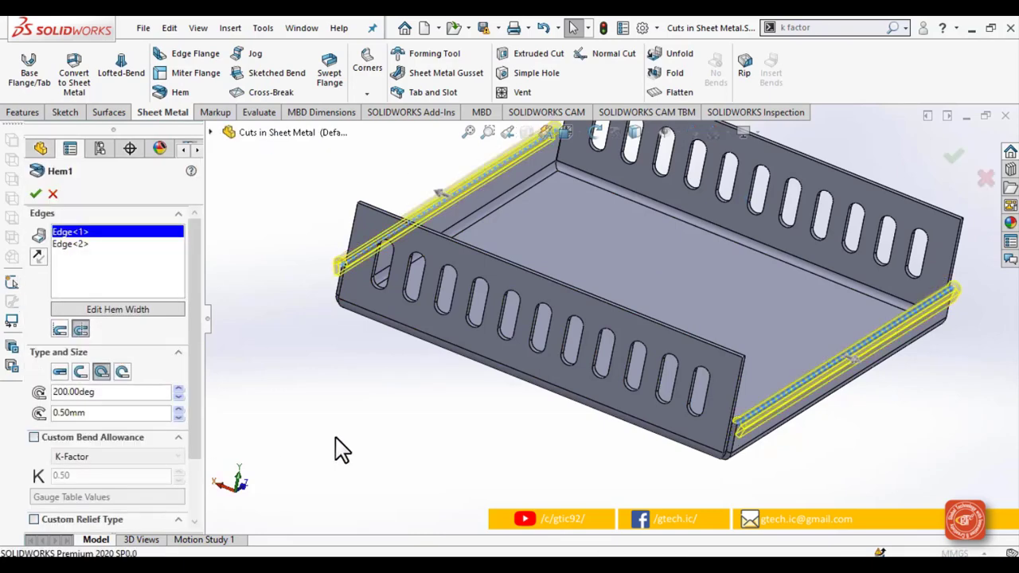
{"action": "middle_click_drag", "start_coordinate": [751, 466], "coordinate": [757, 442]}
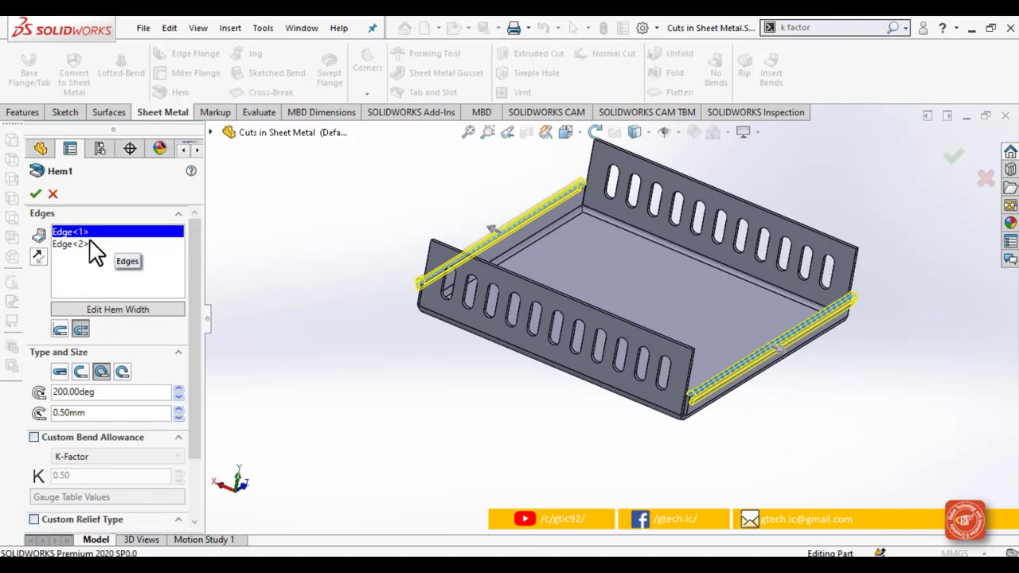
{"action": "left_click", "coordinate": [119, 312]}
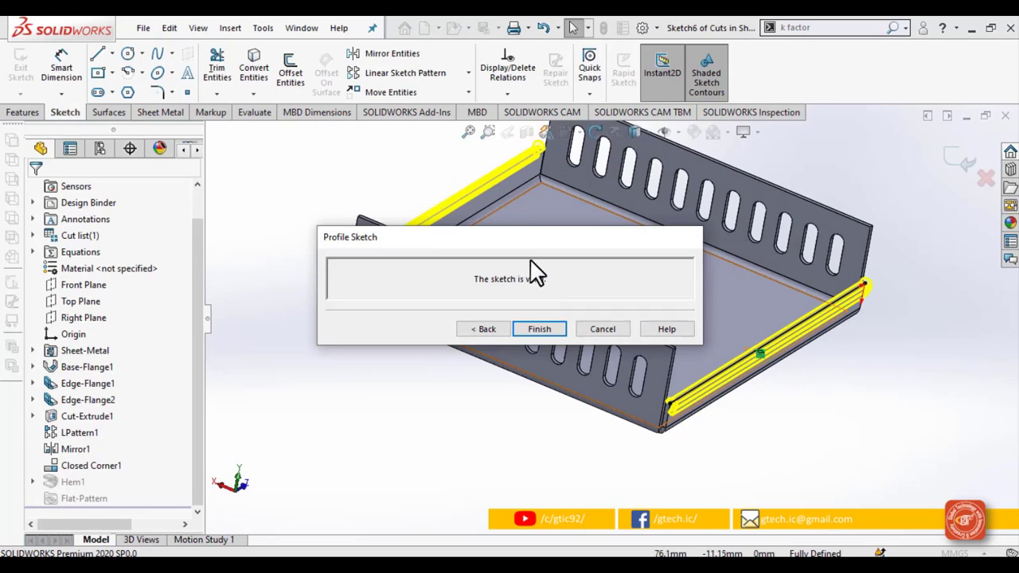
{"action": "mouse_move", "coordinate": [538, 271]}
{"action": "left_mouse_down"}
{"action": "mouse_move", "coordinate": [546, 308]}
{"action": "mouse_move", "coordinate": [535, 478]}
{"action": "left_mouse_up"}
Pull the profile line's end near the closest slotted wall inward along the edge, about 12.5 mm from the corner
{"action": "mouse_move", "coordinate": [591, 373]}
{"action": "middle_mouse_down"}
{"action": "mouse_move", "coordinate": [553, 348]}
{"action": "mouse_move", "coordinate": [567, 398]}
{"action": "mouse_move", "coordinate": [568, 388]}
{"action": "mouse_move", "coordinate": [607, 384]}
{"action": "middle_mouse_up"}
{"action": "scroll", "coordinate": [570, 385], "scroll_direction": "down", "scroll_amount": 4}
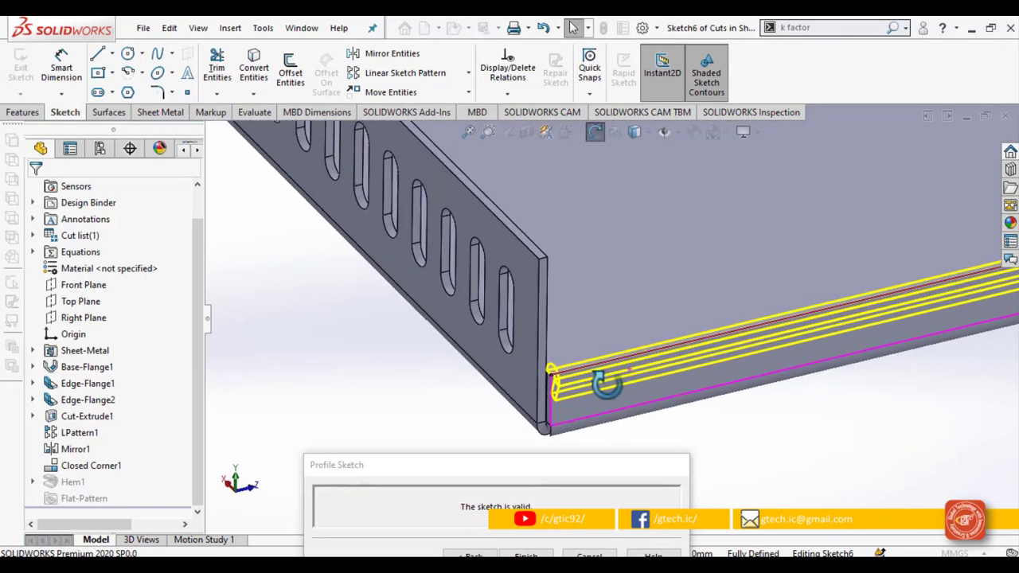
{"action": "scroll", "coordinate": [687, 385], "scroll_direction": "up", "scroll_amount": 5}
{"action": "scroll", "coordinate": [787, 310], "scroll_direction": "down", "scroll_amount": 3}
{"action": "middle_click_drag", "start_coordinate": [633, 320], "coordinate": [615, 322]}
{"action": "scroll", "coordinate": [616, 322], "scroll_direction": "down", "scroll_amount": 3}
{"action": "scroll", "coordinate": [349, 364], "scroll_direction": "up", "scroll_amount": 1}
{"action": "middle_click_drag", "start_coordinate": [350, 364], "coordinate": [340, 366]}
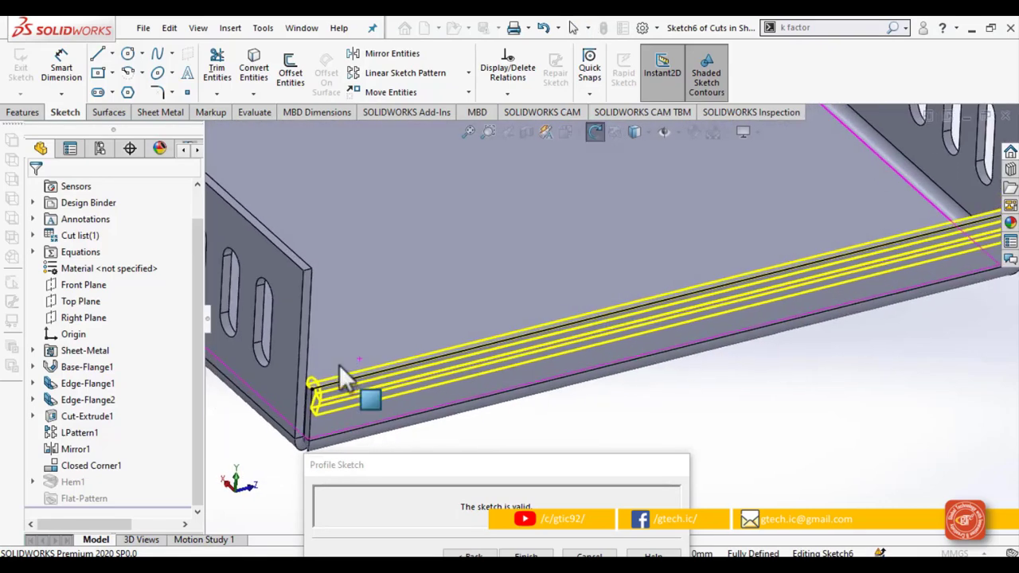
{"action": "left_click", "coordinate": [315, 386]}
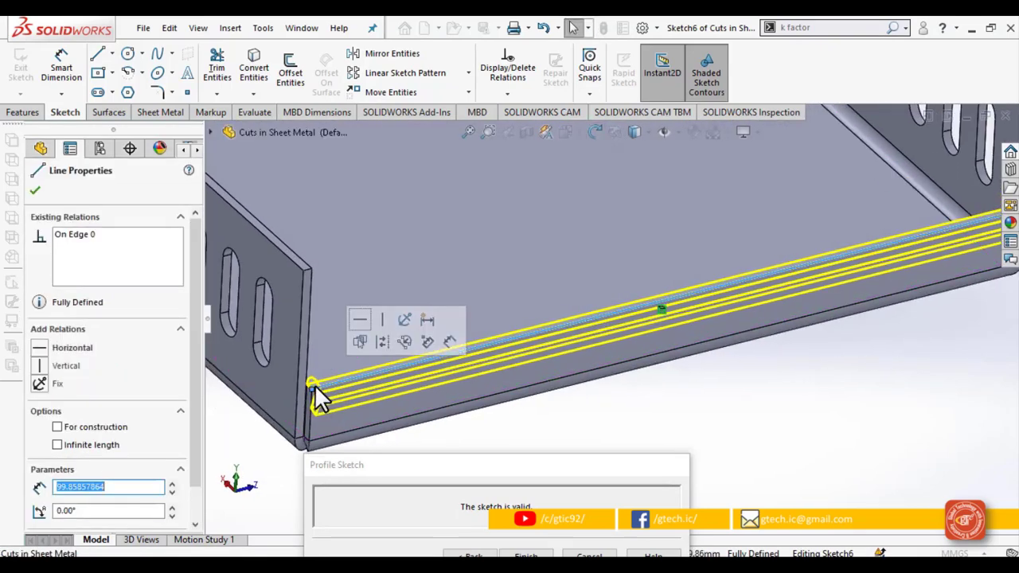
{"action": "left_click_drag", "start_coordinate": [313, 385], "coordinate": [389, 373]}
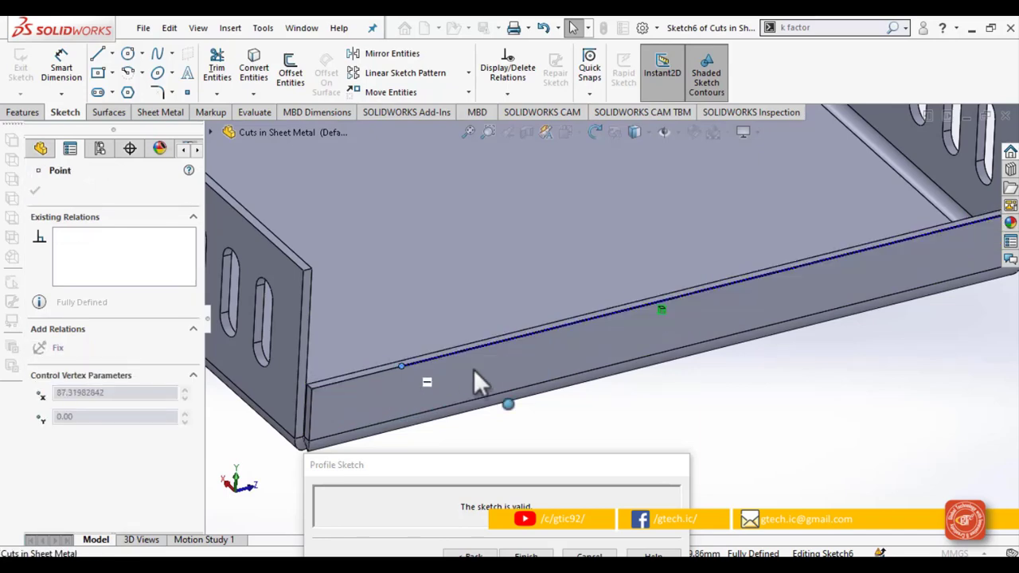
Pull the profile line's far end inward along the edge, about 10.3 mm from the far corner
{"action": "scroll", "coordinate": [621, 334], "scroll_direction": "up", "scroll_amount": 2}
{"action": "scroll", "coordinate": [869, 254], "scroll_direction": "down", "scroll_amount": 3}
{"action": "left_click_drag", "start_coordinate": [876, 246], "coordinate": [786, 263]}
{"action": "scroll", "coordinate": [796, 318], "scroll_direction": "up", "scroll_amount": 3}
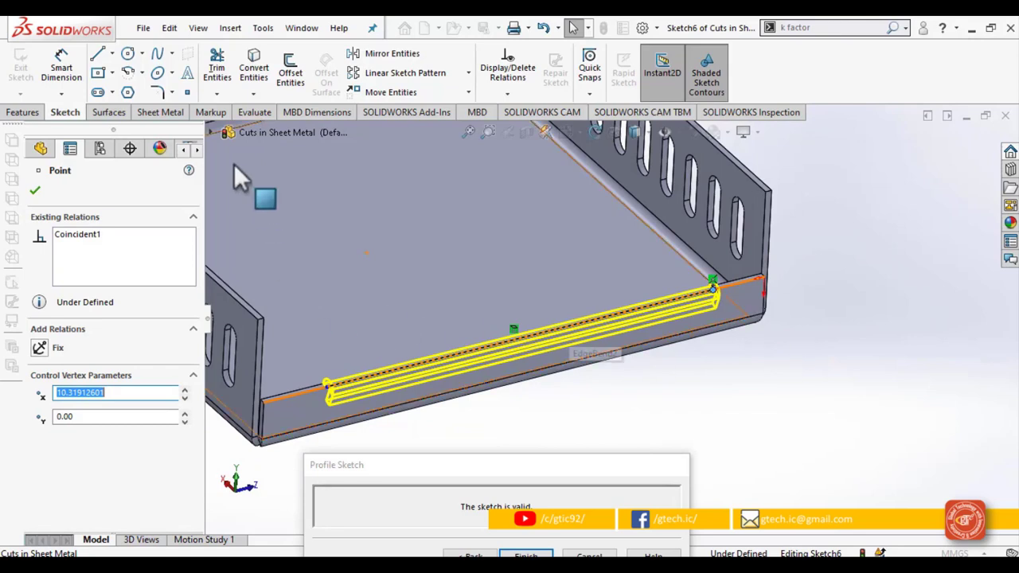
Dimension the gap between the profile line's near end and the adjacent wall corner, and set it to 10 mm
{"action": "left_click", "coordinate": [64, 66]}
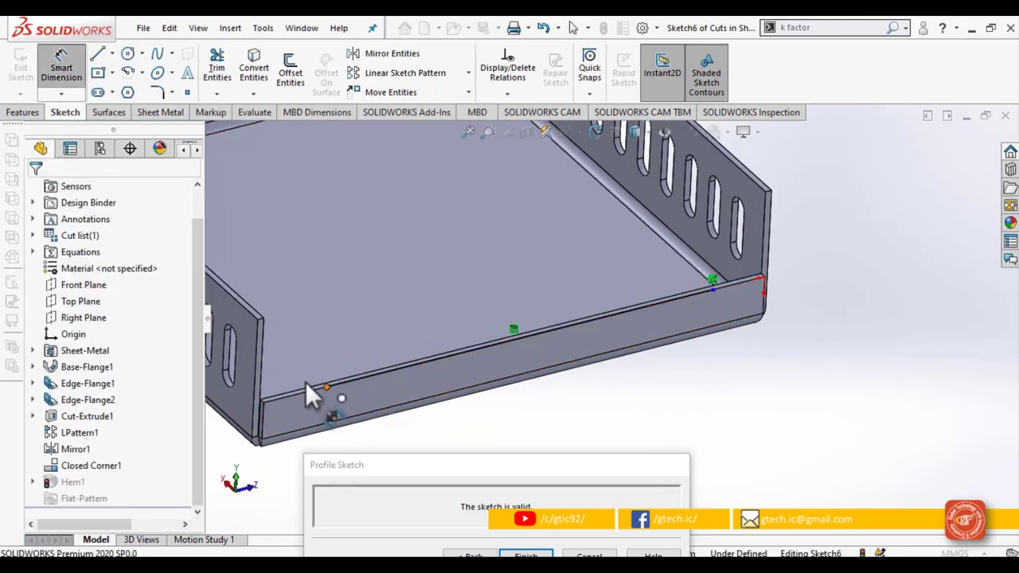
{"action": "left_click", "coordinate": [308, 385]}
{"action": "left_click", "coordinate": [264, 402]}
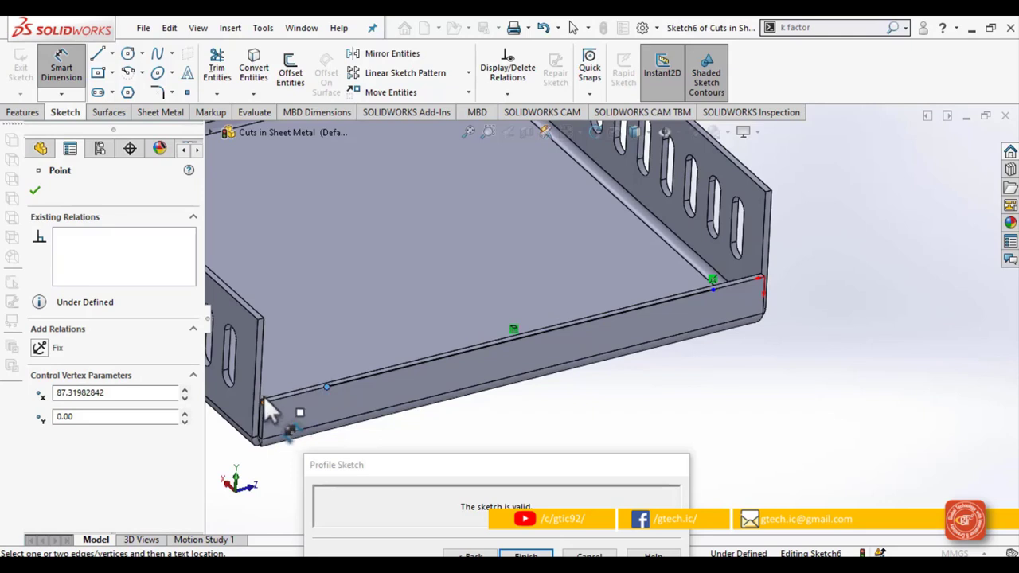
{"action": "left_click", "coordinate": [285, 367]}
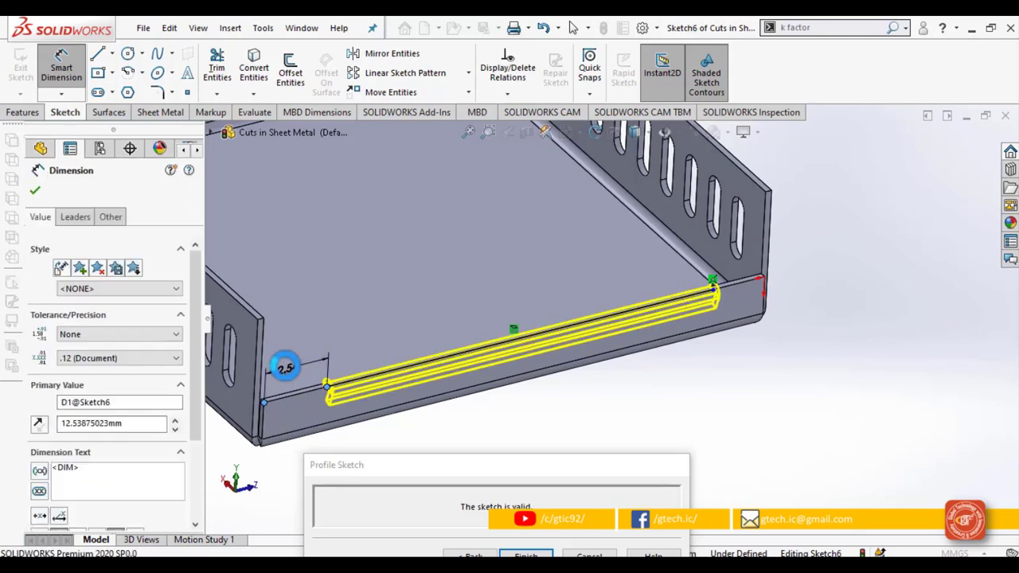
{"action": "type", "text": "10"}
{"action": "key", "text": "Return"}
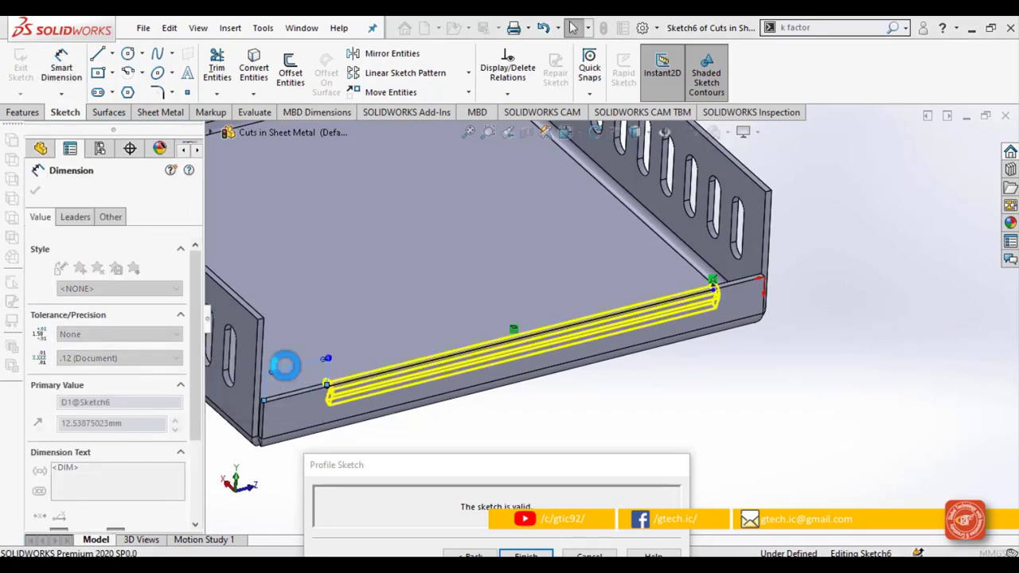
Dimension the gap between the profile line's far end and the far wall corner, and set it to 10 mm
{"action": "scroll", "coordinate": [765, 291], "scroll_direction": "down", "scroll_amount": 2}
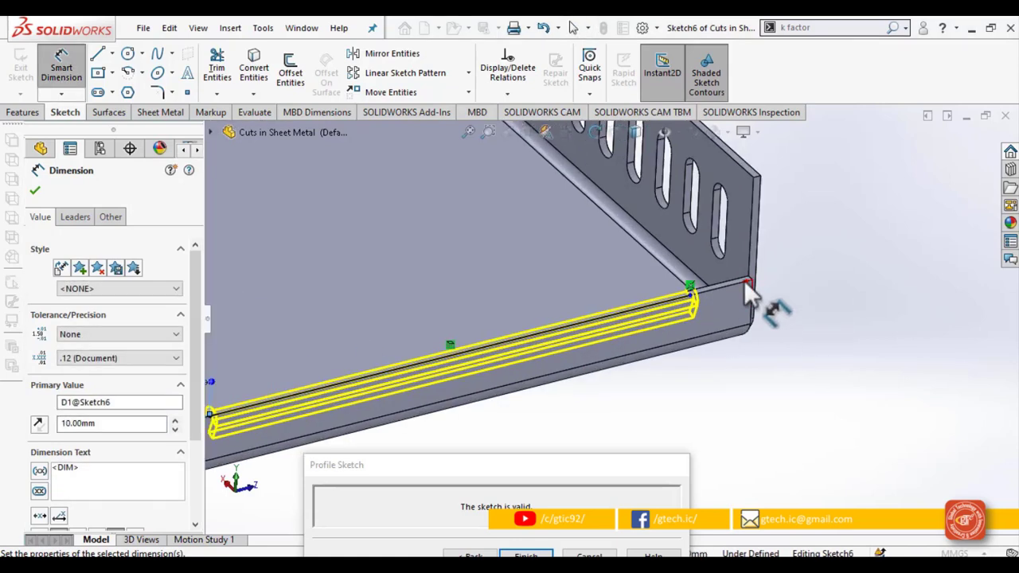
{"action": "left_click", "coordinate": [691, 289]}
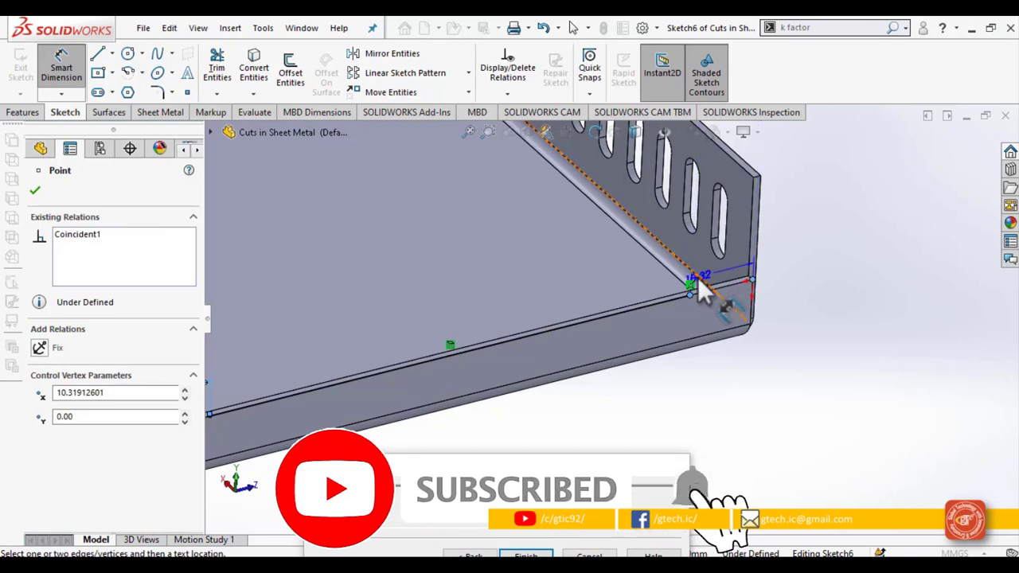
{"action": "left_click", "coordinate": [722, 269]}
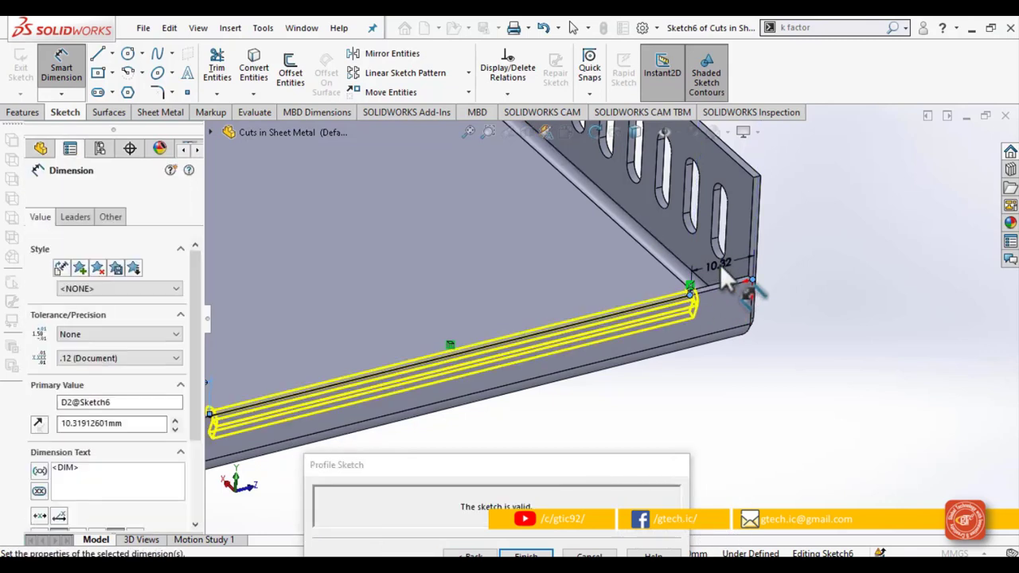
{"action": "type", "text": "10"}
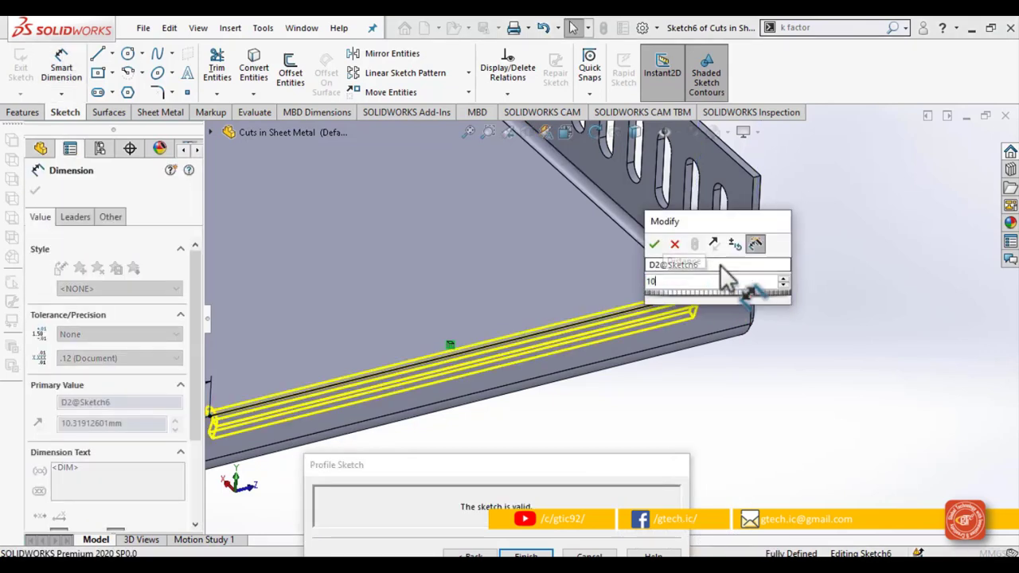
{"action": "key", "text": "Return"}
Move the Profile Sketch window back into view and return from the profile sketch to the hem settings
{"action": "scroll", "coordinate": [667, 315], "scroll_direction": "up", "scroll_amount": 5}
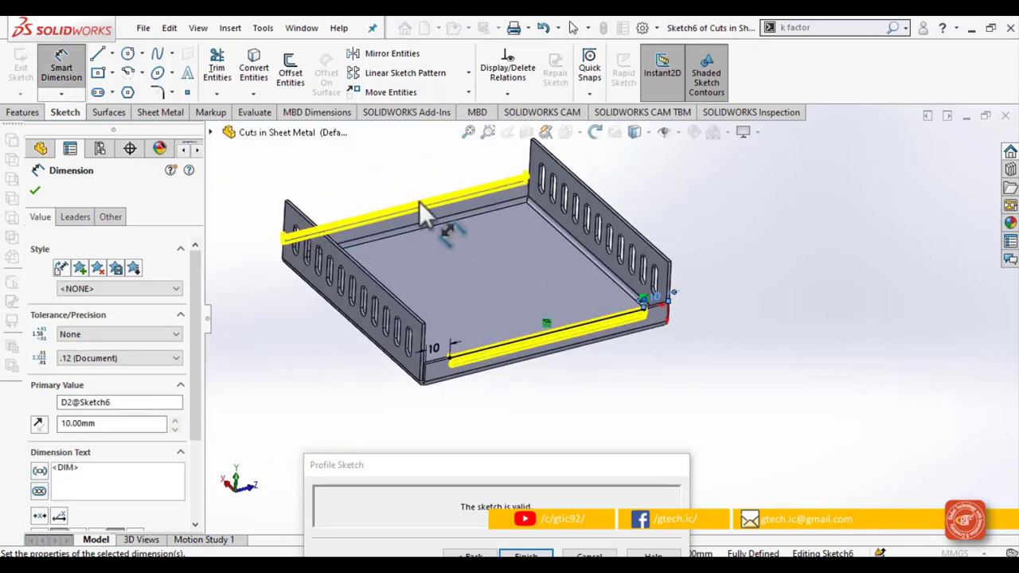
{"action": "scroll", "coordinate": [421, 203], "scroll_direction": "down", "scroll_amount": 2}
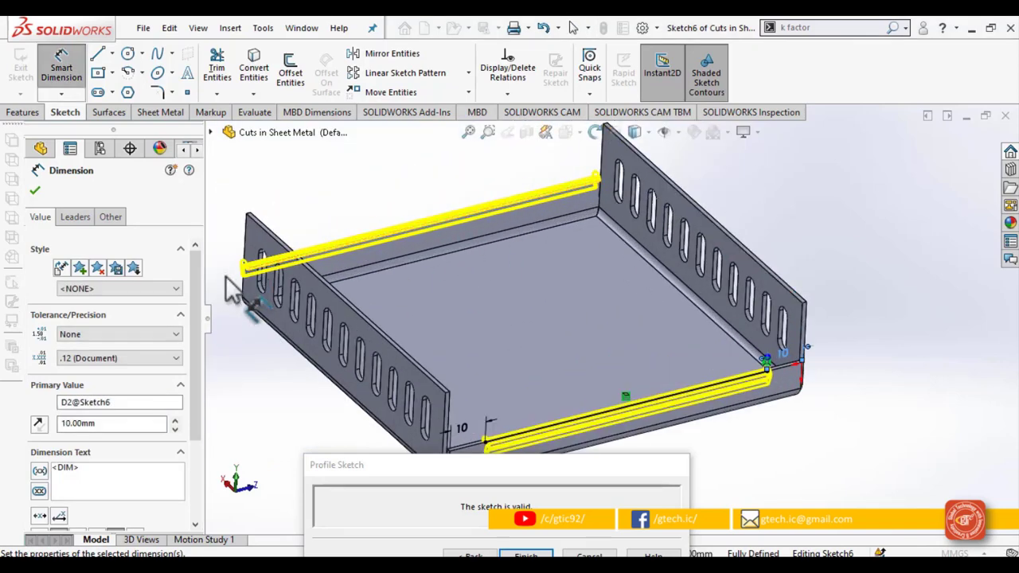
{"action": "left_click_drag", "start_coordinate": [505, 467], "coordinate": [505, 380]}
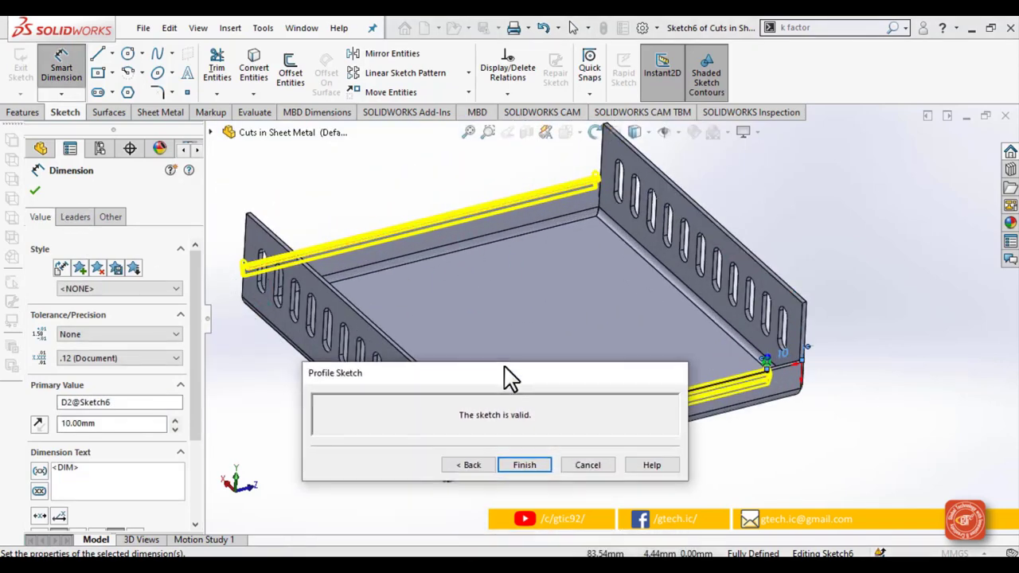
{"action": "left_click", "coordinate": [476, 467]}
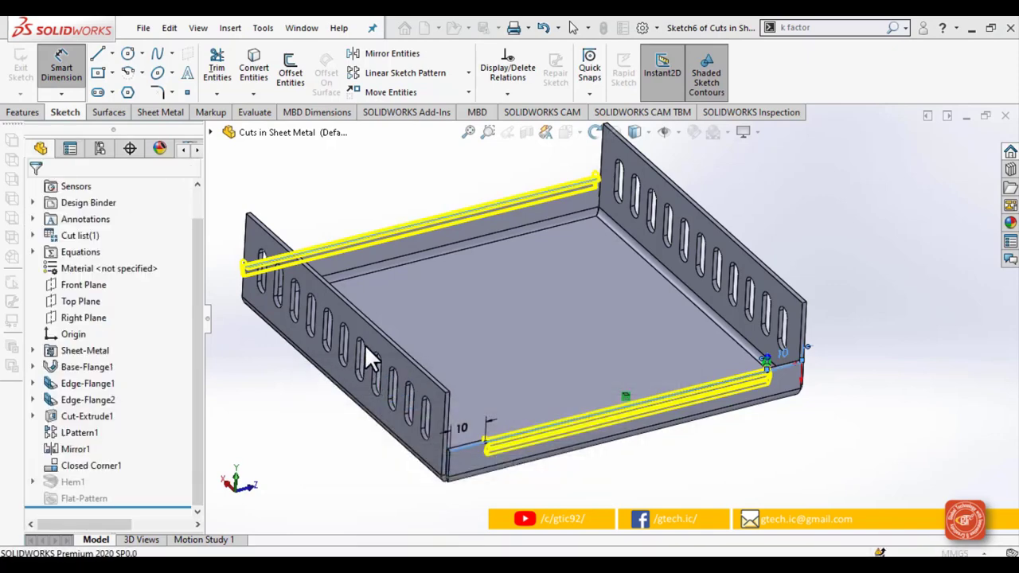
{"action": "middle_click_drag", "start_coordinate": [451, 325], "coordinate": [478, 410]}
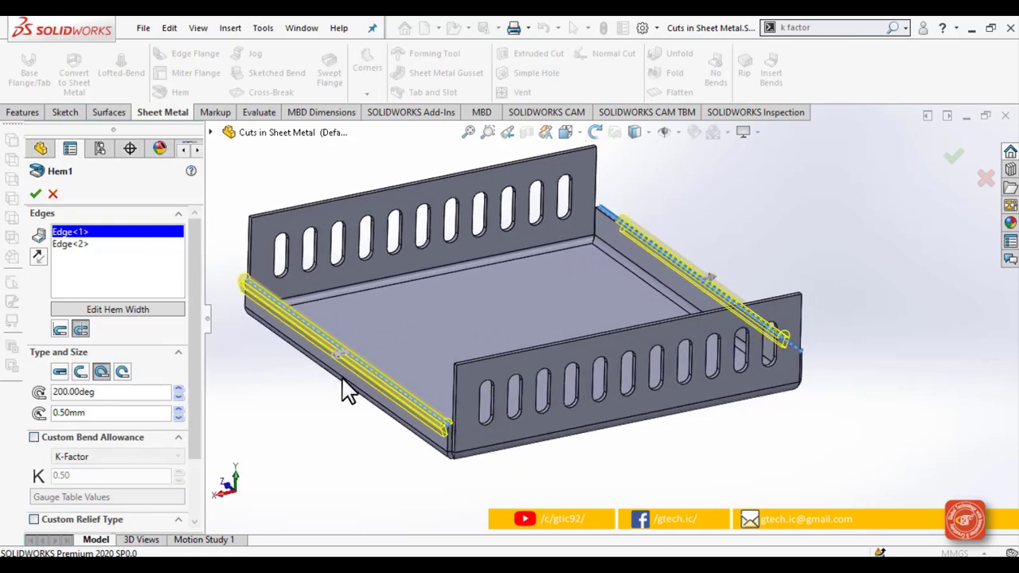
Try to reset the second hem by removing Edge<2> from the hem's edges and picking the low wall's edge again
{"action": "left_click", "coordinate": [80, 244]}
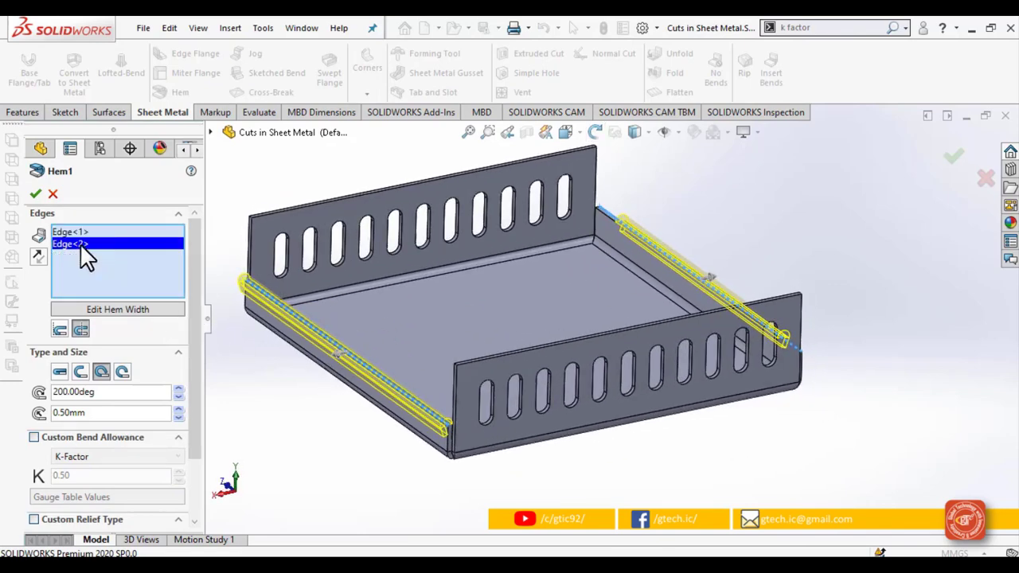
{"action": "right_click", "coordinate": [79, 243]}
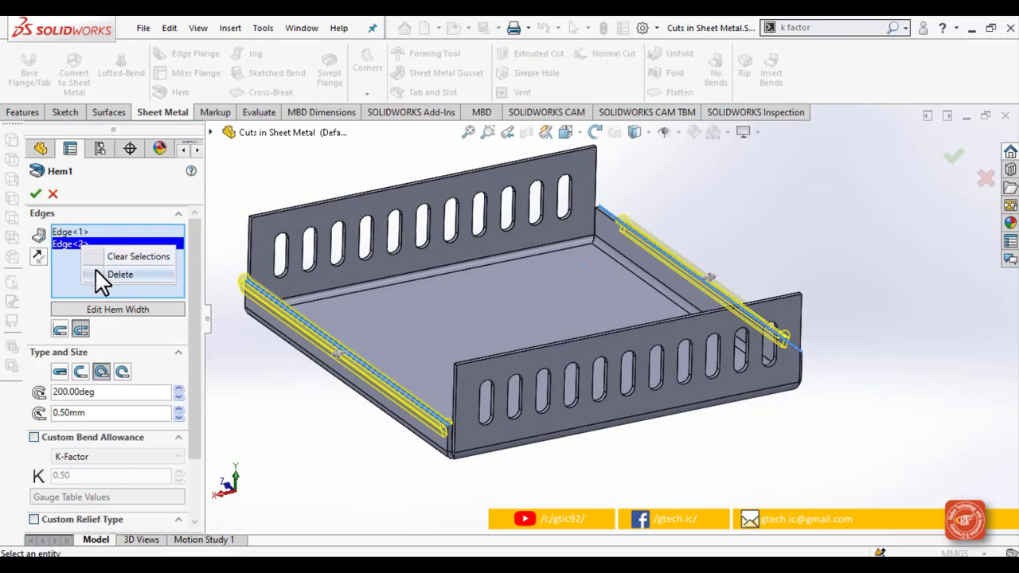
{"action": "left_click", "coordinate": [101, 275]}
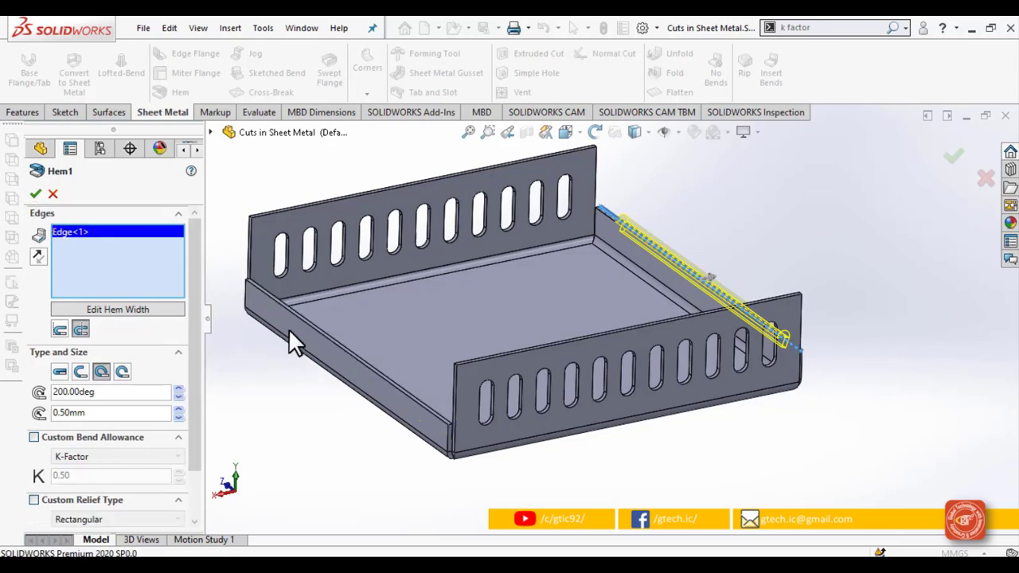
{"action": "left_click", "coordinate": [317, 338]}
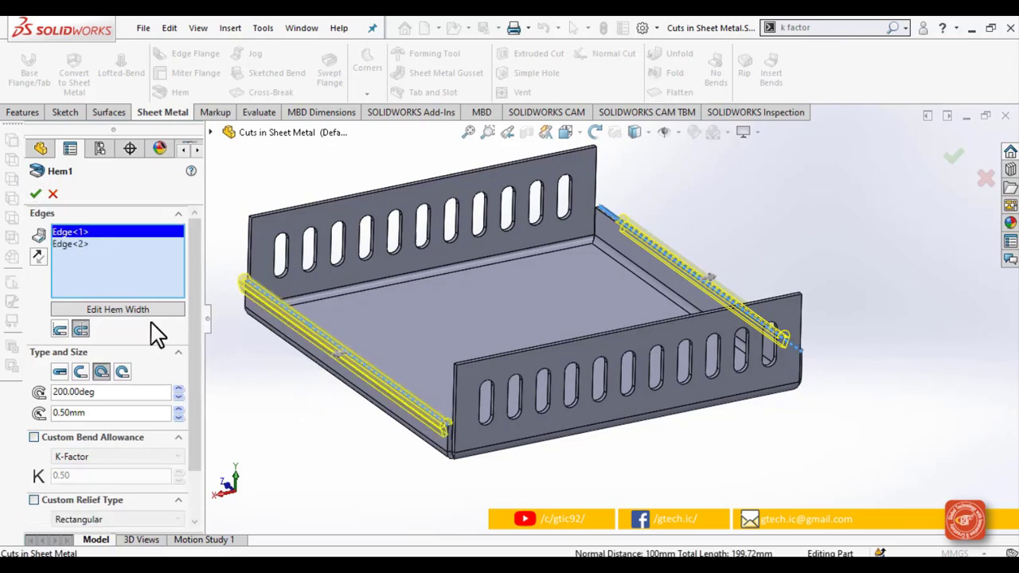
{"action": "mouse_move", "coordinate": [320, 345]}
{"action": "middle_mouse_down"}
{"action": "mouse_move", "coordinate": [312, 335]}
{"action": "mouse_move", "coordinate": [364, 342]}
{"action": "mouse_move", "coordinate": [337, 353]}
{"action": "middle_mouse_up"}
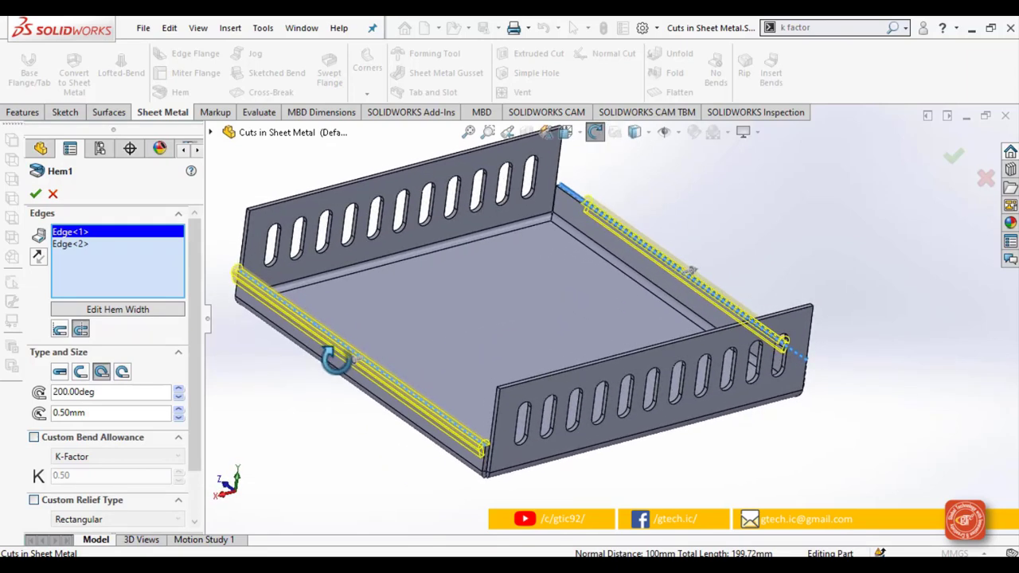
Remove Edge<2> from the hem's edge selection and accept the hem with only the customised edge
{"action": "left_click", "coordinate": [88, 245]}
{"action": "right_click", "coordinate": [94, 247]}
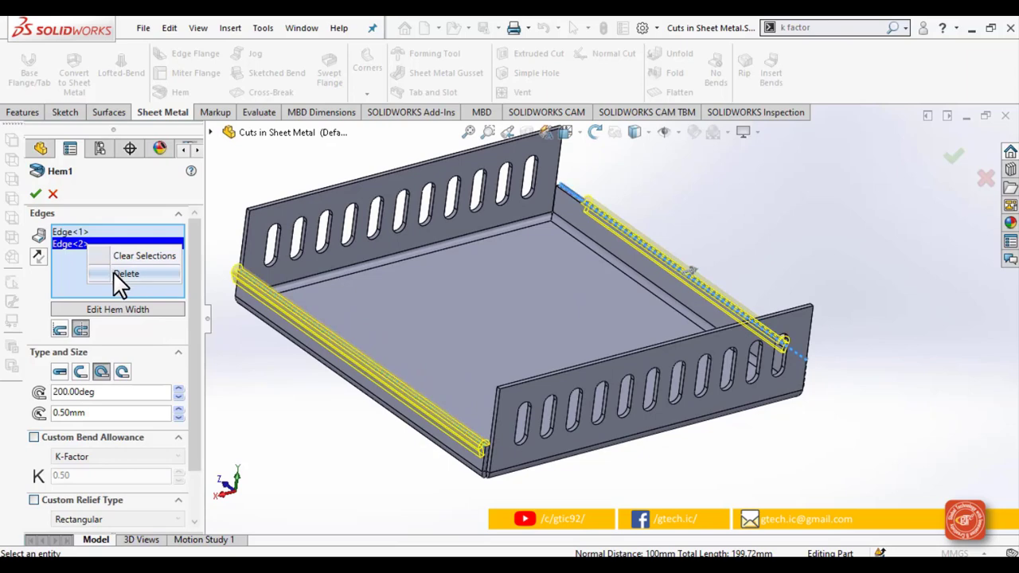
{"action": "left_click", "coordinate": [119, 277]}
{"action": "left_click", "coordinate": [36, 195]}
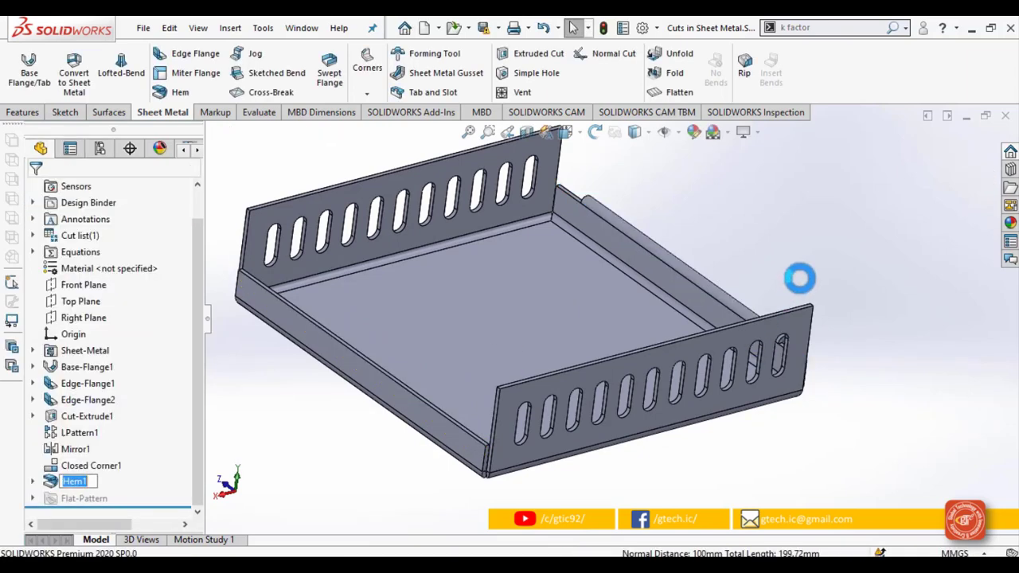
Mirror the Hem1 feature about the Right Plane onto the opposite low wall
{"action": "middle_click_drag", "start_coordinate": [802, 348], "coordinate": [701, 366]}
{"action": "left_click", "coordinate": [75, 319]}
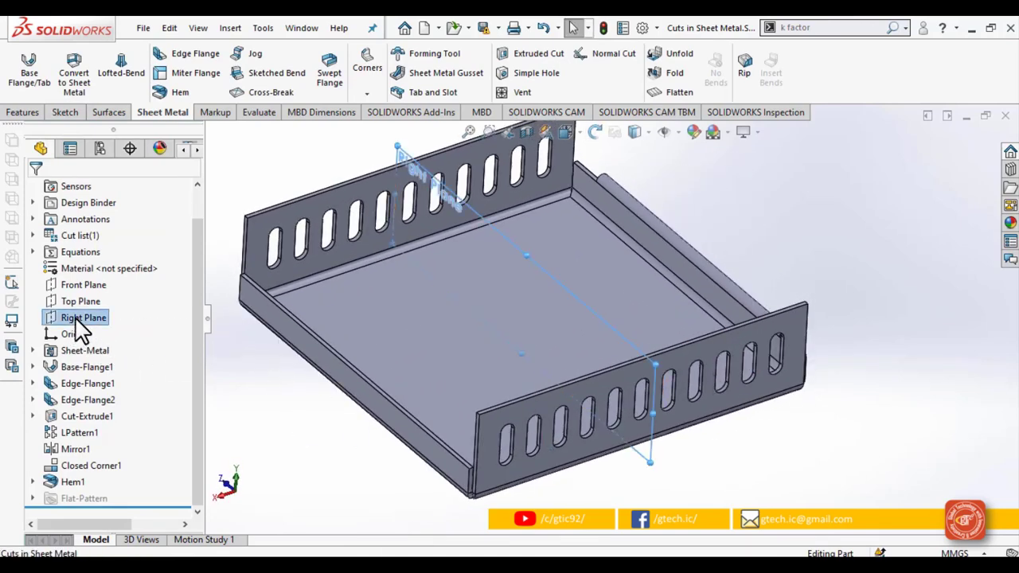
{"action": "left_click", "coordinate": [22, 115]}
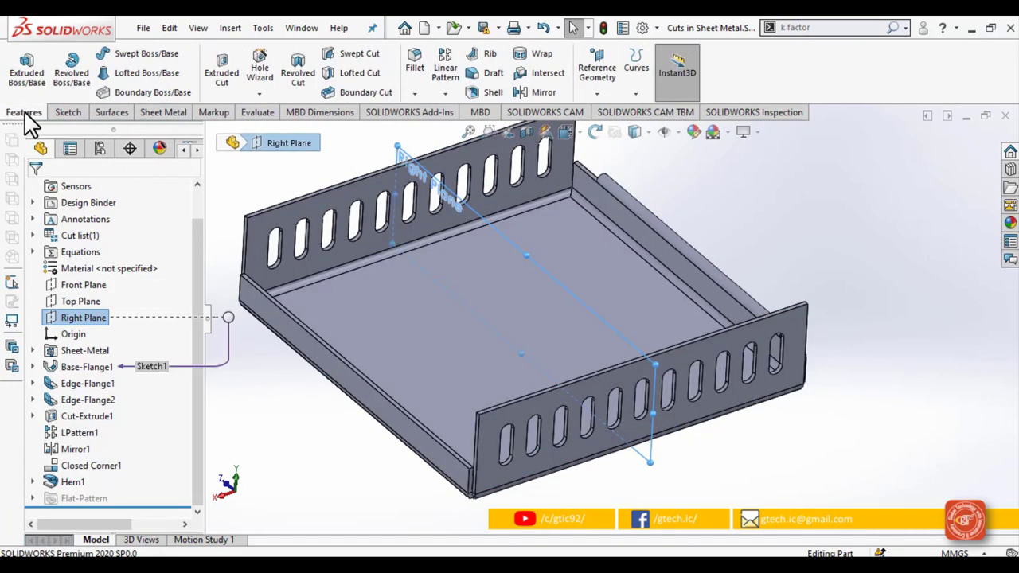
{"action": "left_click", "coordinate": [542, 92]}
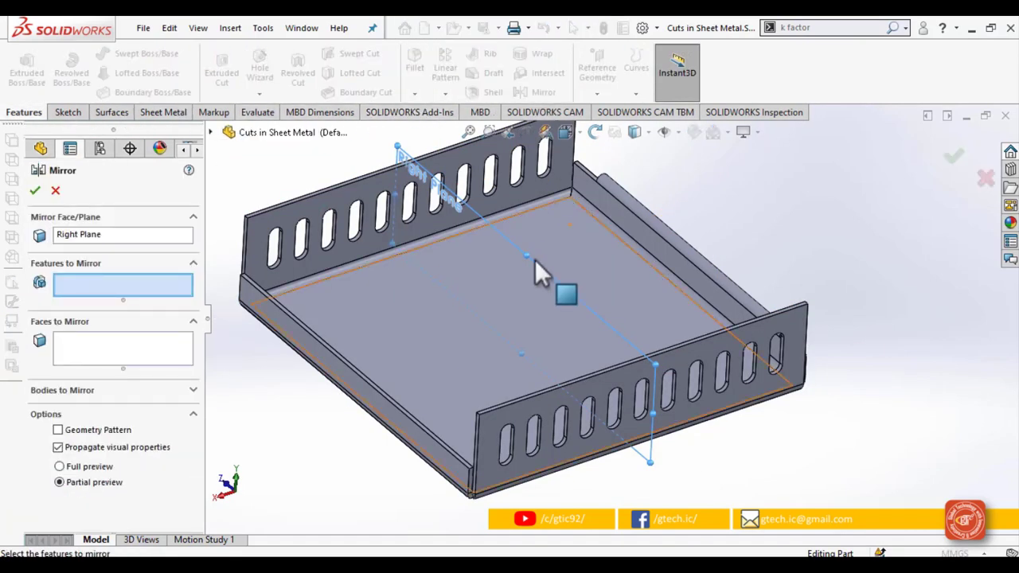
{"action": "left_click", "coordinate": [211, 133]}
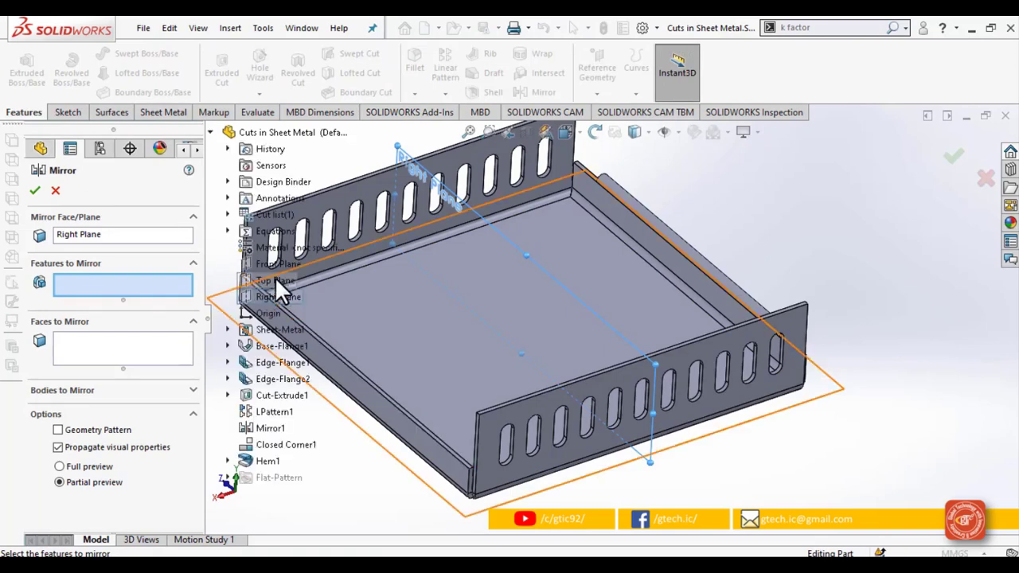
{"action": "left_click", "coordinate": [268, 462]}
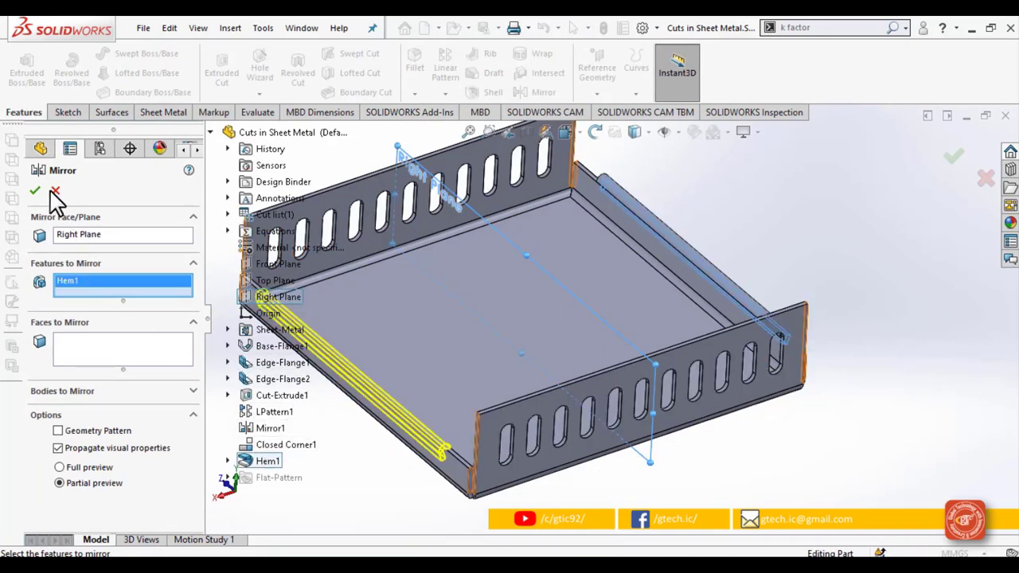
{"action": "key", "text": "Return"}
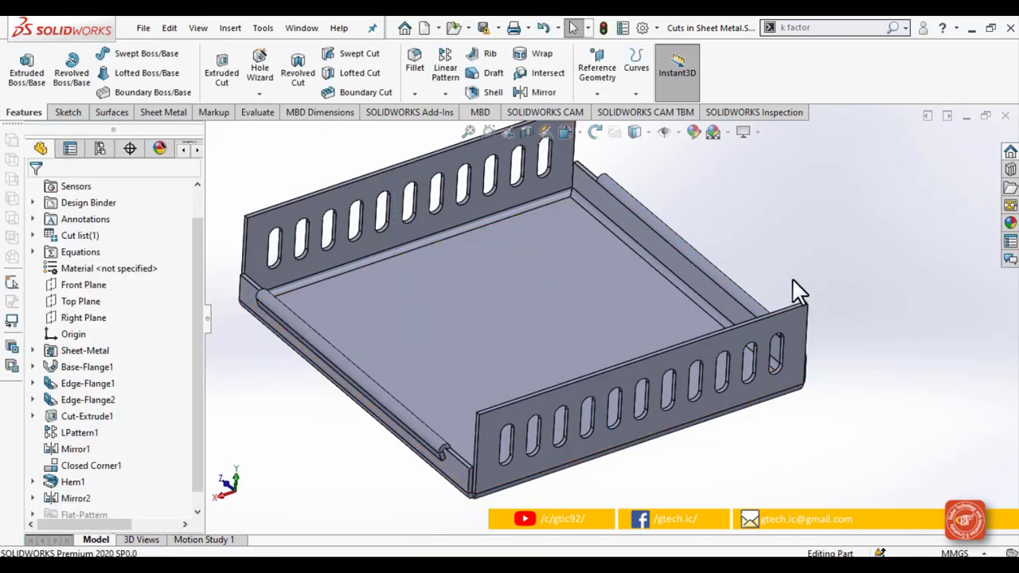
Start an edge flange on the nearest slotted wall's outer top edge, pointing outward at 90 degrees, about 38.9 mm long
{"action": "left_click", "coordinate": [152, 115]}
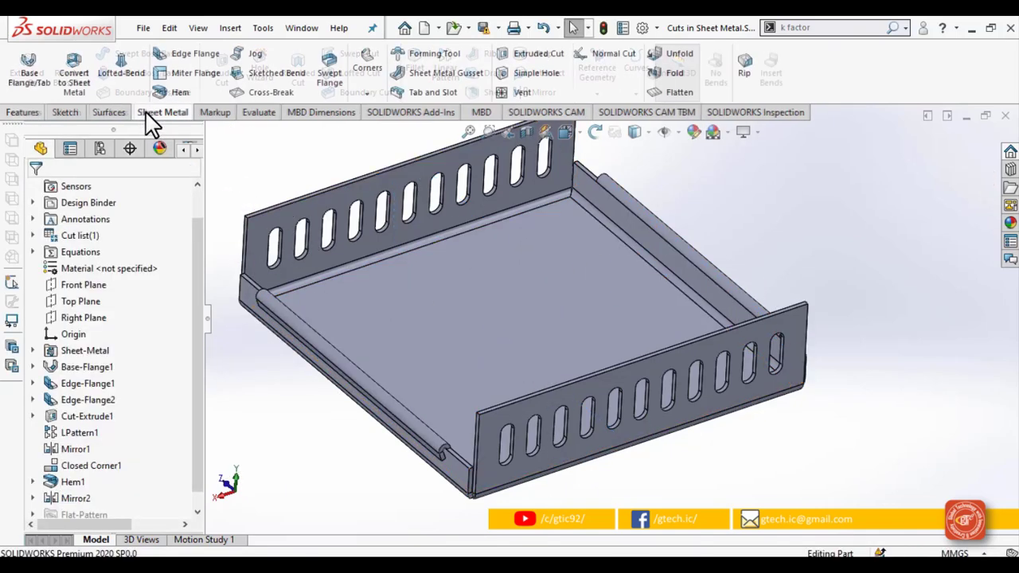
{"action": "scroll", "coordinate": [698, 267], "scroll_direction": "up", "scroll_amount": 1}
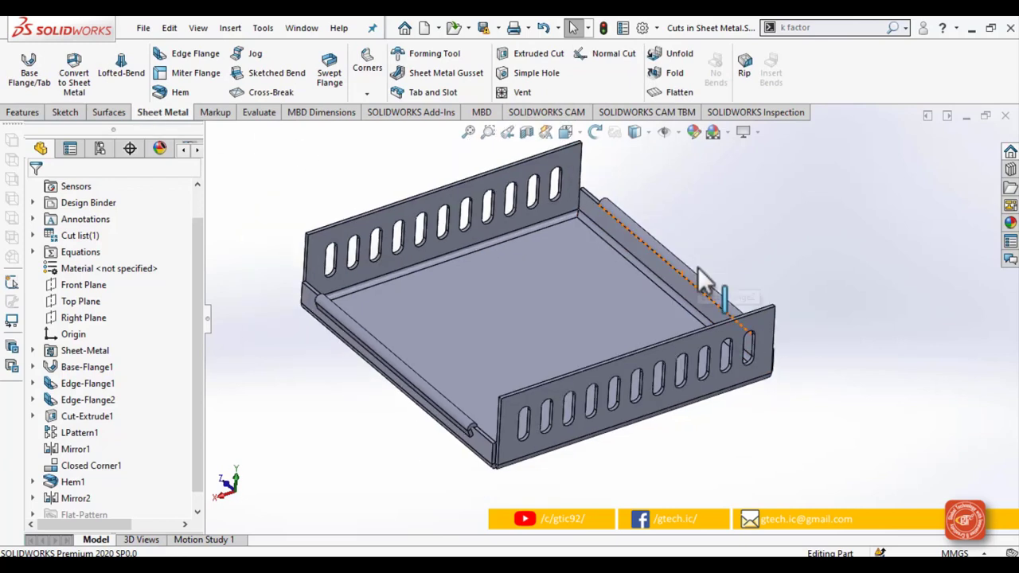
{"action": "left_click", "coordinate": [195, 61]}
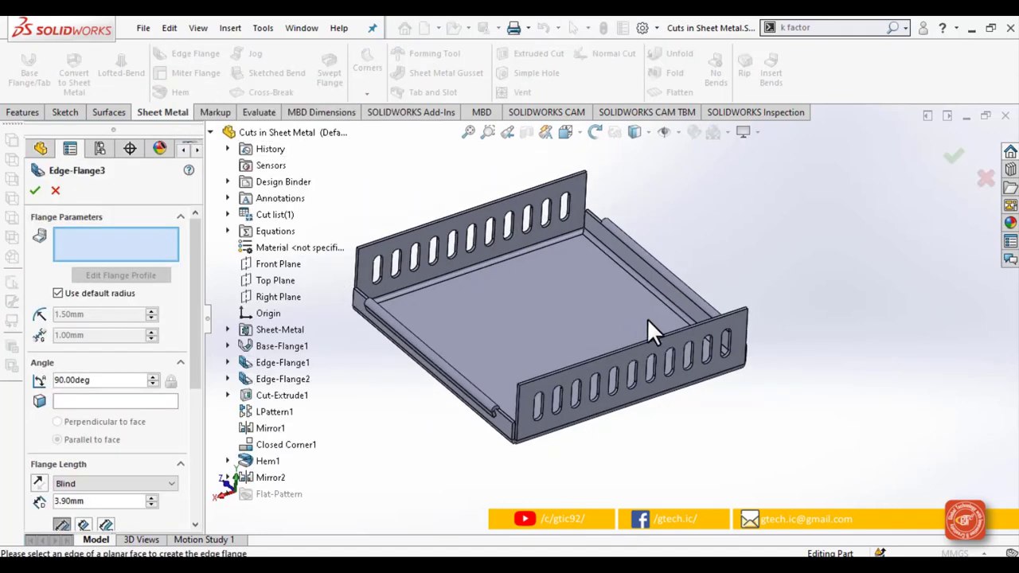
{"action": "scroll", "coordinate": [685, 320], "scroll_direction": "down", "scroll_amount": 3}
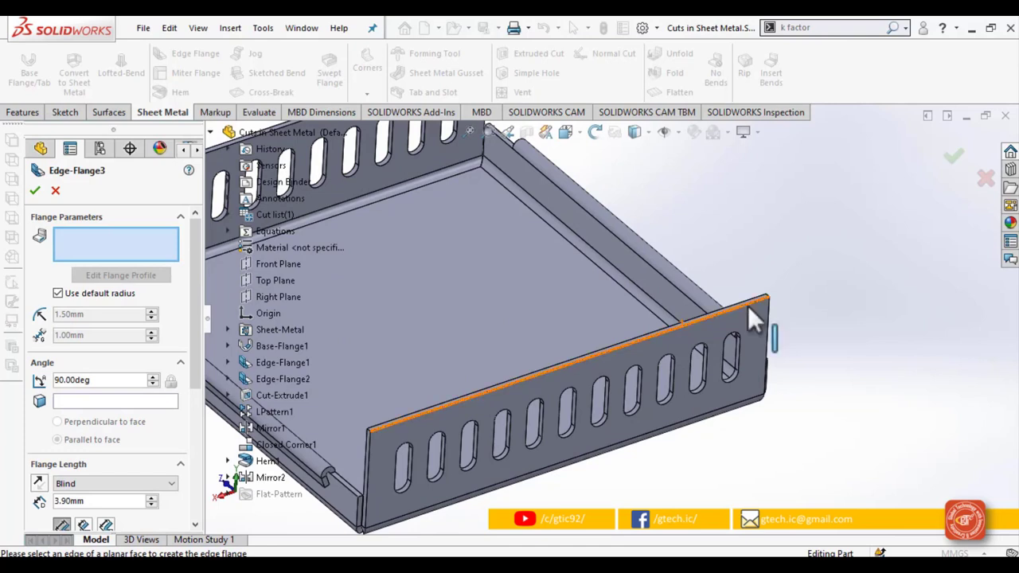
{"action": "left_click", "coordinate": [747, 307]}
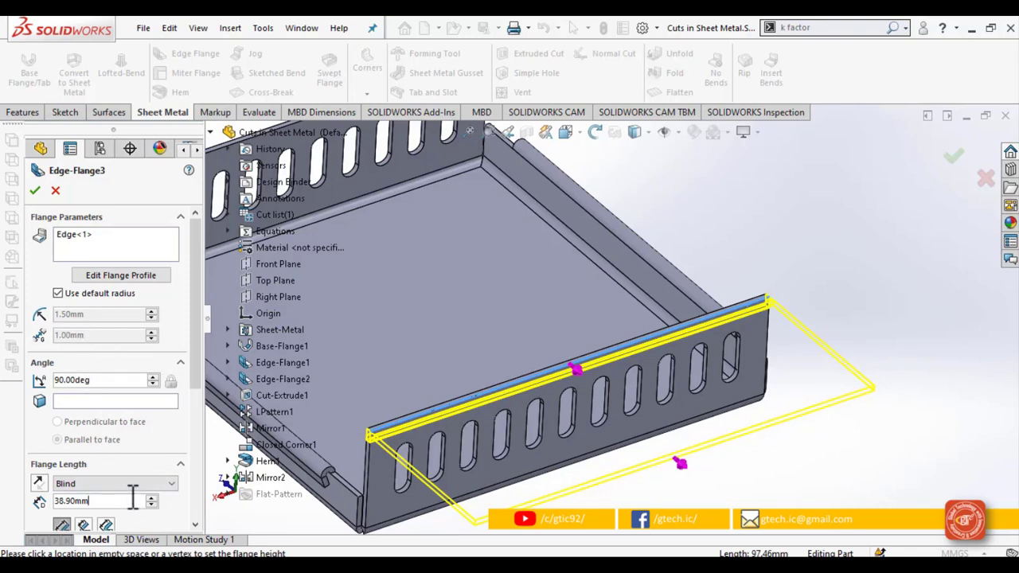
{"action": "left_click_drag", "start_coordinate": [195, 390], "coordinate": [201, 359]}
Edit the flange profile, move the Profile Sketch window clear and narrow the profile to a short tab at one end of the wall
{"action": "left_click", "coordinate": [121, 275]}
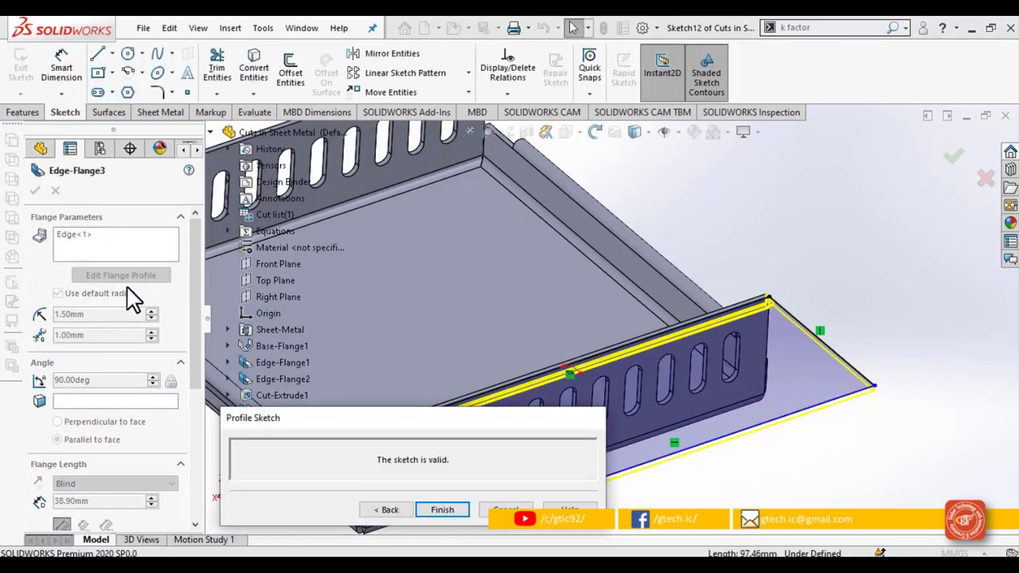
{"action": "left_click_drag", "start_coordinate": [471, 423], "coordinate": [468, 521]}
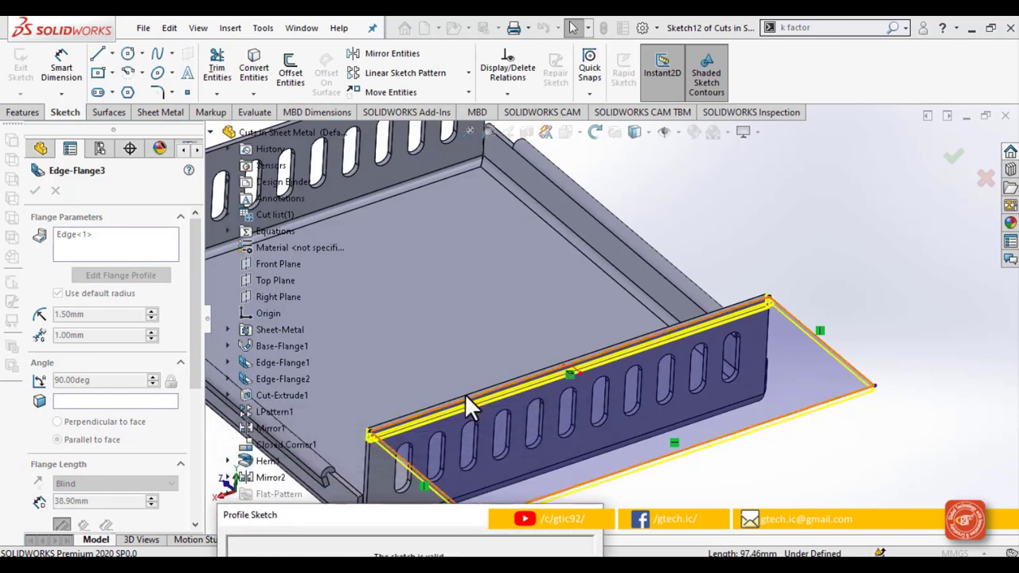
{"action": "scroll", "coordinate": [465, 392], "scroll_direction": "up", "scroll_amount": 3}
{"action": "scroll", "coordinate": [503, 371], "scroll_direction": "down", "scroll_amount": 2}
{"action": "key", "text": "ctrl+8"}
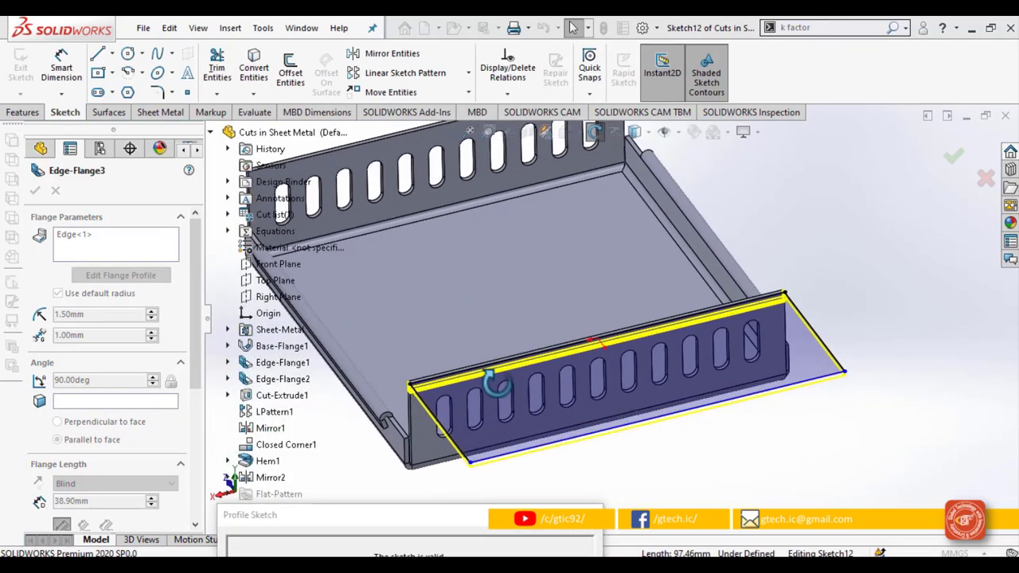
{"action": "middle_click_drag", "start_coordinate": [585, 333], "coordinate": [591, 286]}
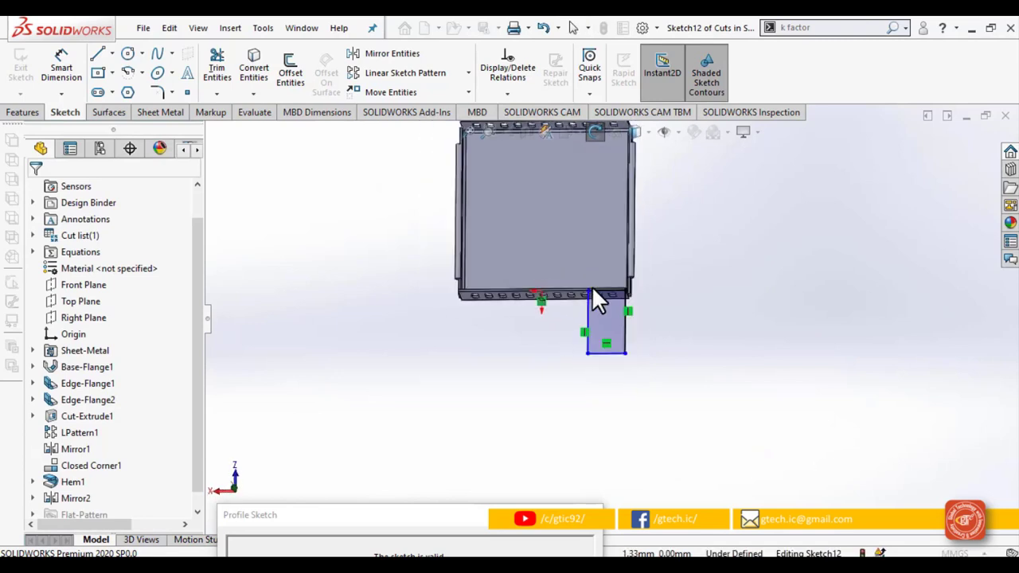
{"action": "scroll", "coordinate": [592, 286], "scroll_direction": "down", "scroll_amount": 3}
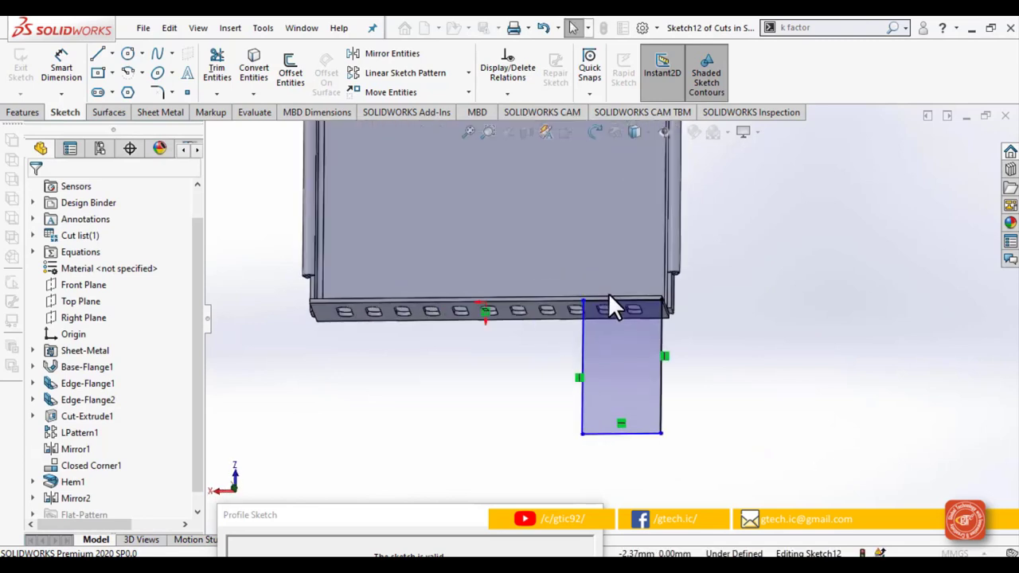
Sketch a horizontal and a vertical line outlining a rectangular notch at the tab's inner corner, between its side and the wall edge
{"action": "left_click", "coordinate": [98, 56]}
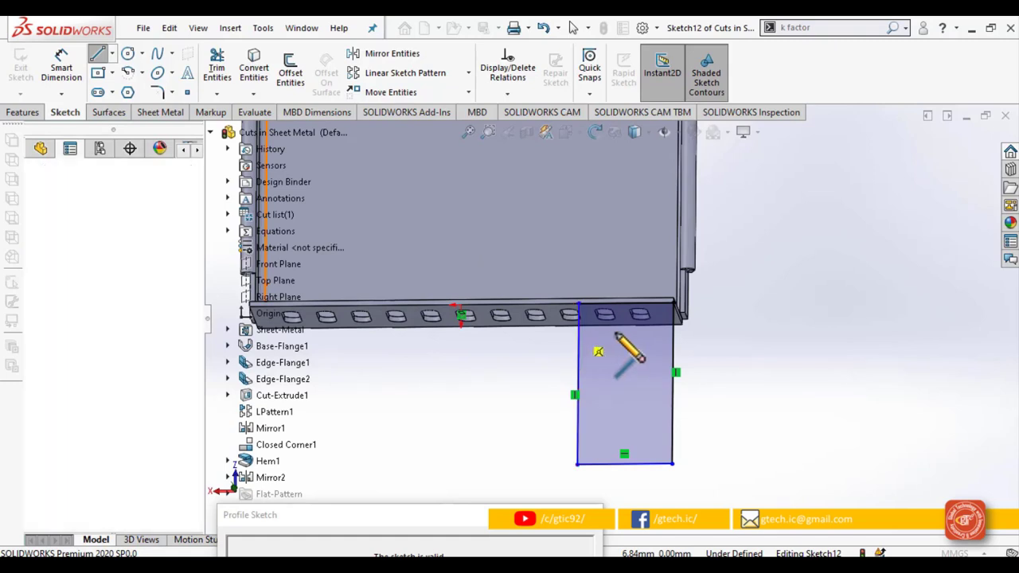
{"action": "left_click", "coordinate": [578, 333]}
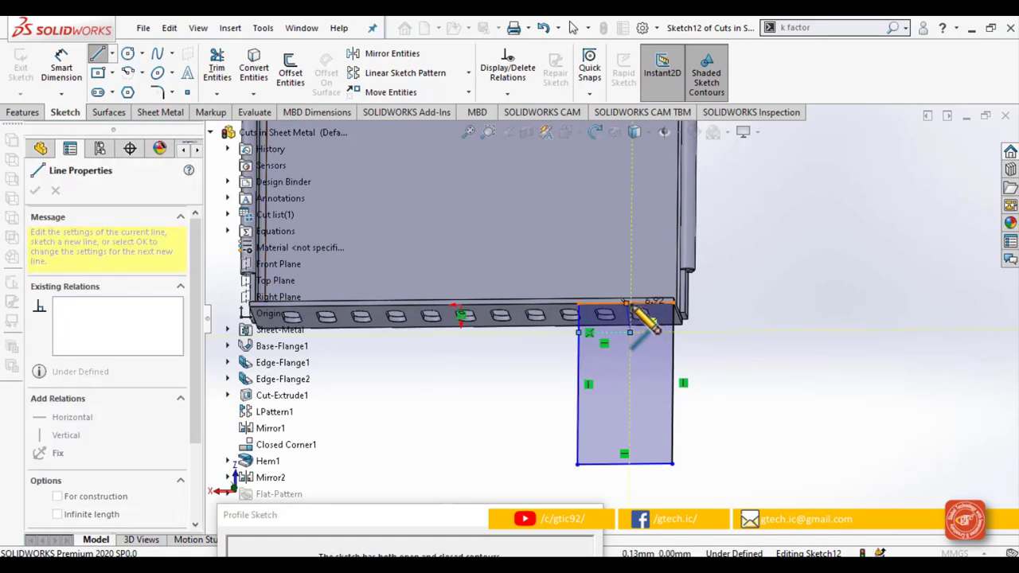
{"action": "left_click", "coordinate": [628, 304]}
{"action": "scroll", "coordinate": [629, 304], "scroll_direction": "down", "scroll_amount": 2}
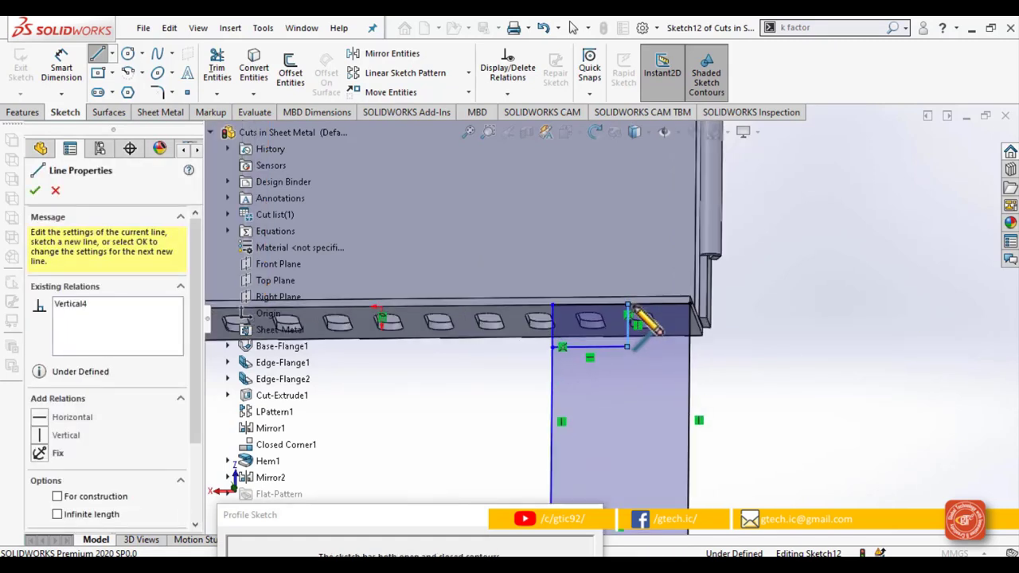
Sketch a vertical and a horizontal line outlining a second rectangular notch at the tab's outer corner, diagonally opposite the first notch
{"action": "key", "text": "Escape"}
{"action": "scroll", "coordinate": [630, 404], "scroll_direction": "up", "scroll_amount": 3}
{"action": "scroll", "coordinate": [627, 406], "scroll_direction": "down", "scroll_amount": 2}
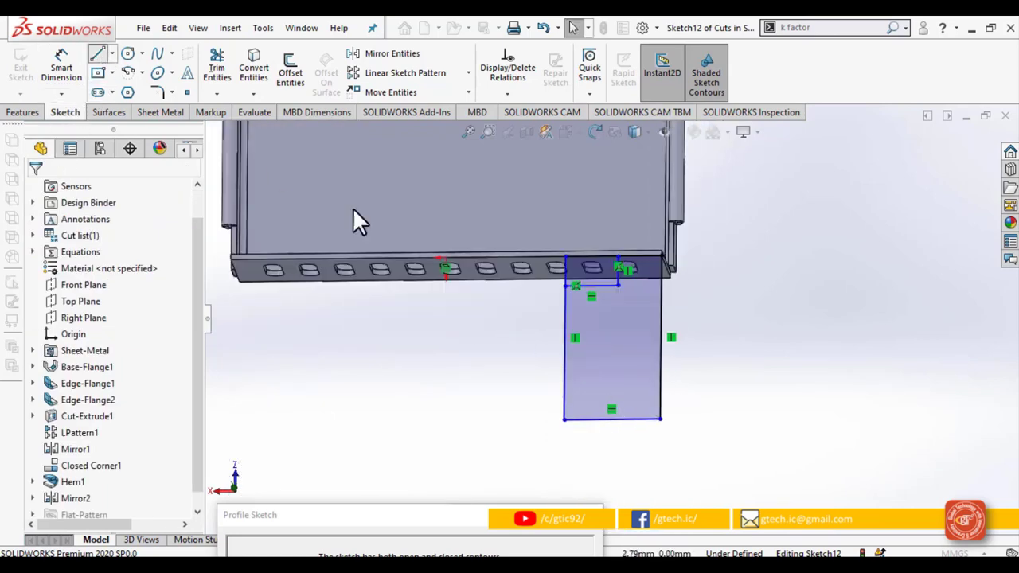
{"action": "key", "text": "l"}
{"action": "left_click", "coordinate": [612, 417]}
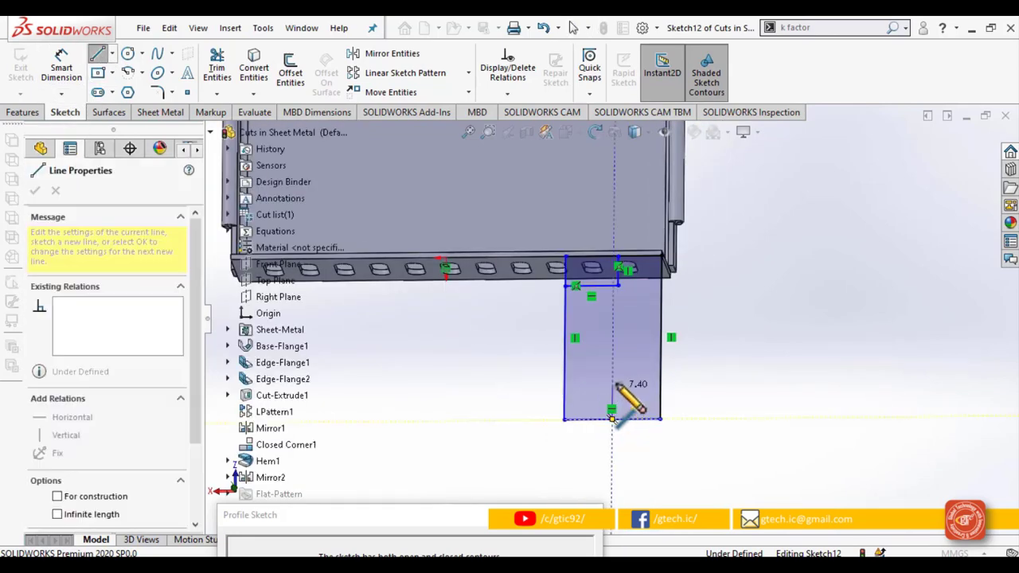
{"action": "left_click", "coordinate": [612, 383]}
{"action": "left_click", "coordinate": [664, 383]}
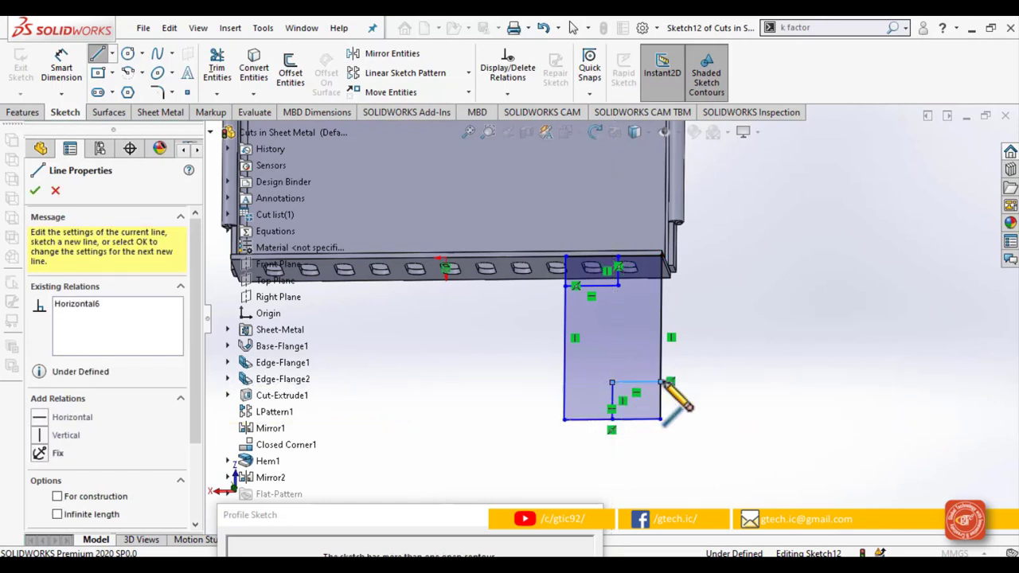
{"action": "double_click", "coordinate": [682, 405]}
{"action": "key", "text": "Escape"}
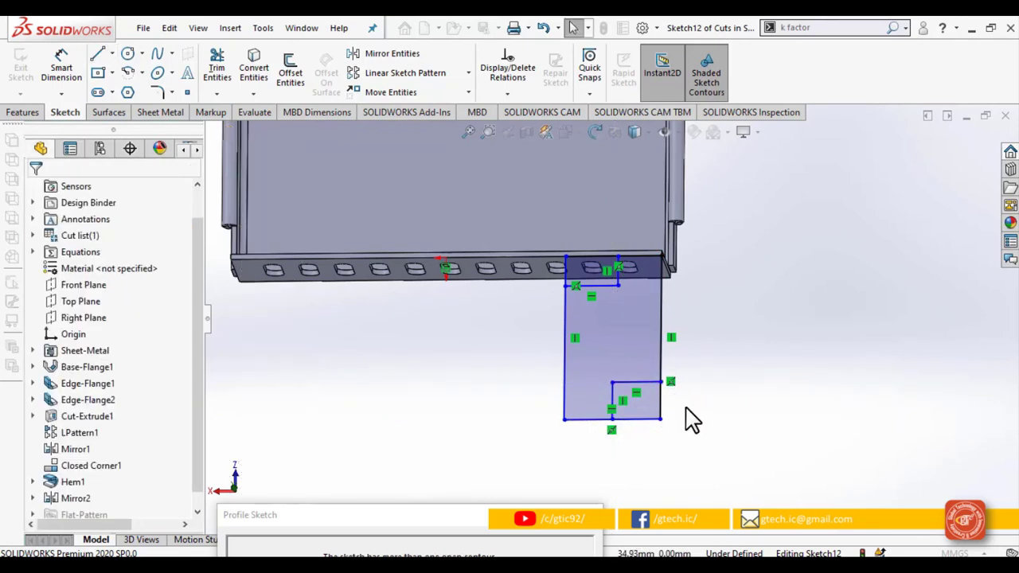
Trim away the profile's corner segments at both notches, leaving one closed stepped tab outline
{"action": "left_click", "coordinate": [223, 80]}
{"action": "mouse_move", "coordinate": [655, 406]}
{"action": "left_mouse_down"}
{"action": "mouse_move", "coordinate": [682, 393]}
{"action": "mouse_move", "coordinate": [633, 444]}
{"action": "left_mouse_up"}
{"action": "left_click_drag", "start_coordinate": [560, 282], "coordinate": [595, 247]}
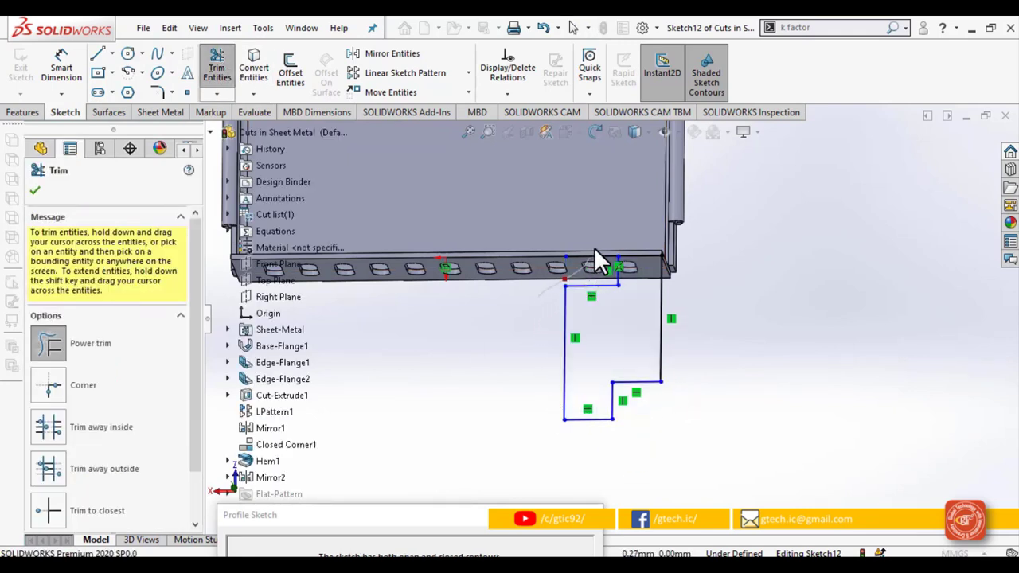
Dimension the tab profile's long side at the wall's end to 20 mm
{"action": "left_click", "coordinate": [74, 78]}
{"action": "left_click", "coordinate": [662, 342]}
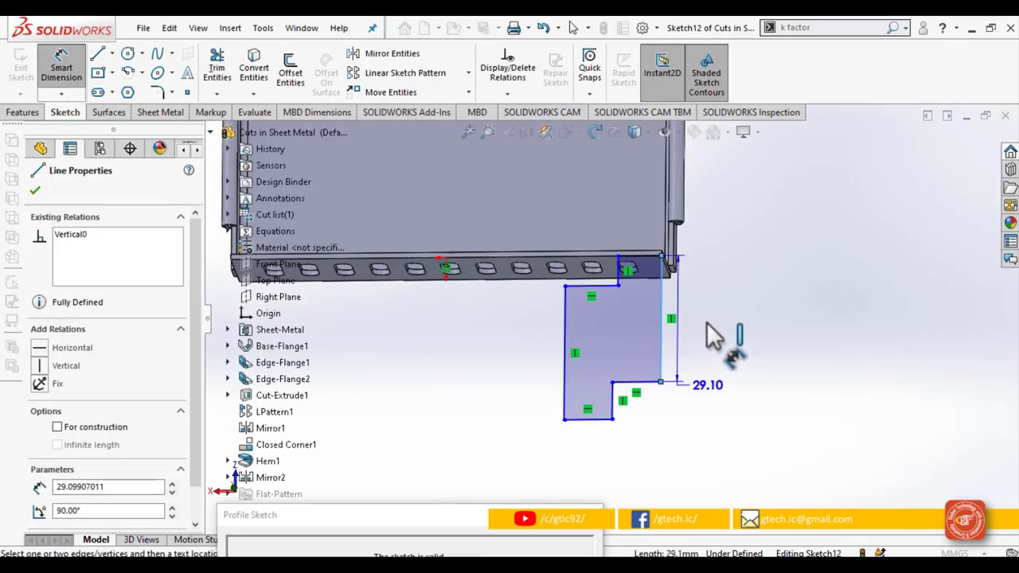
{"action": "left_click", "coordinate": [714, 314]}
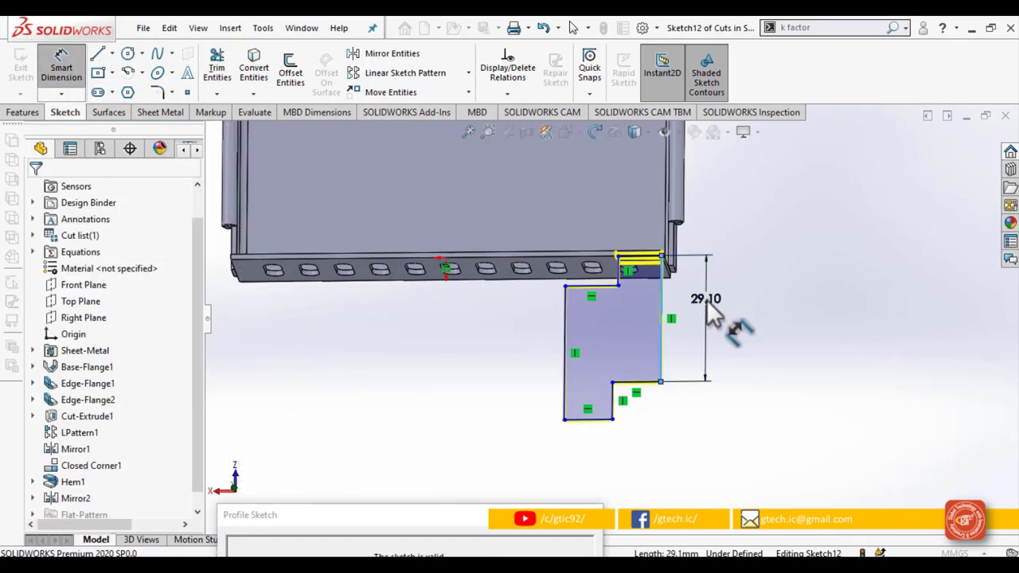
{"action": "type", "text": "30"}
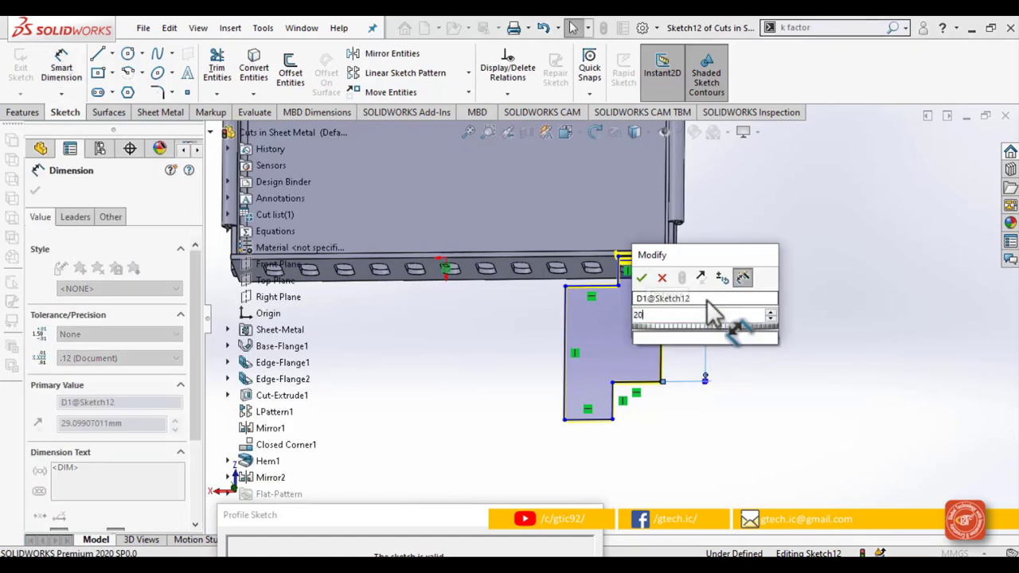
{"action": "key", "text": "Return"}
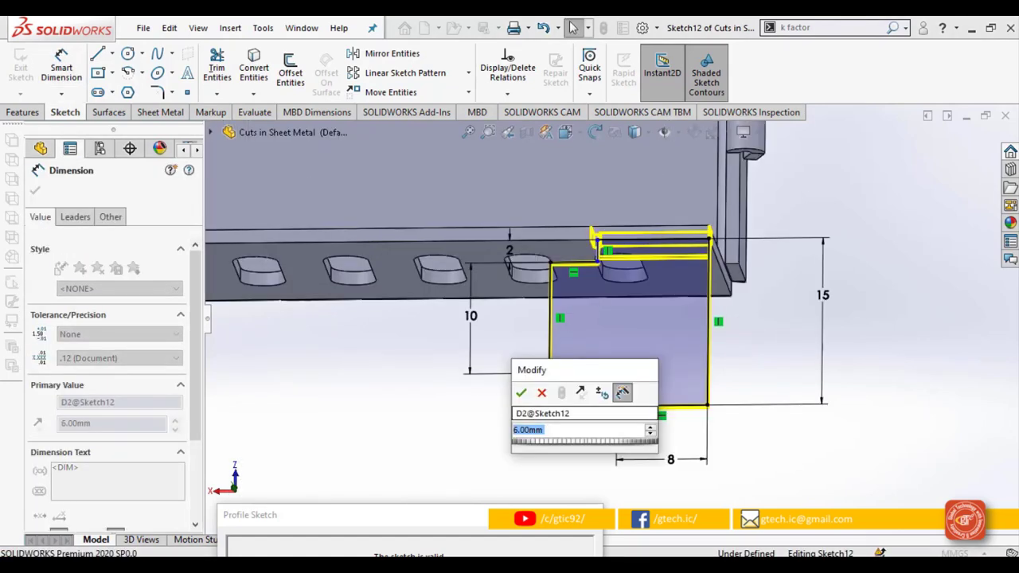
Set the width of the step at the tab's outer end to 4 mm and finish the profile sketch
{"action": "type", "text": "6"}
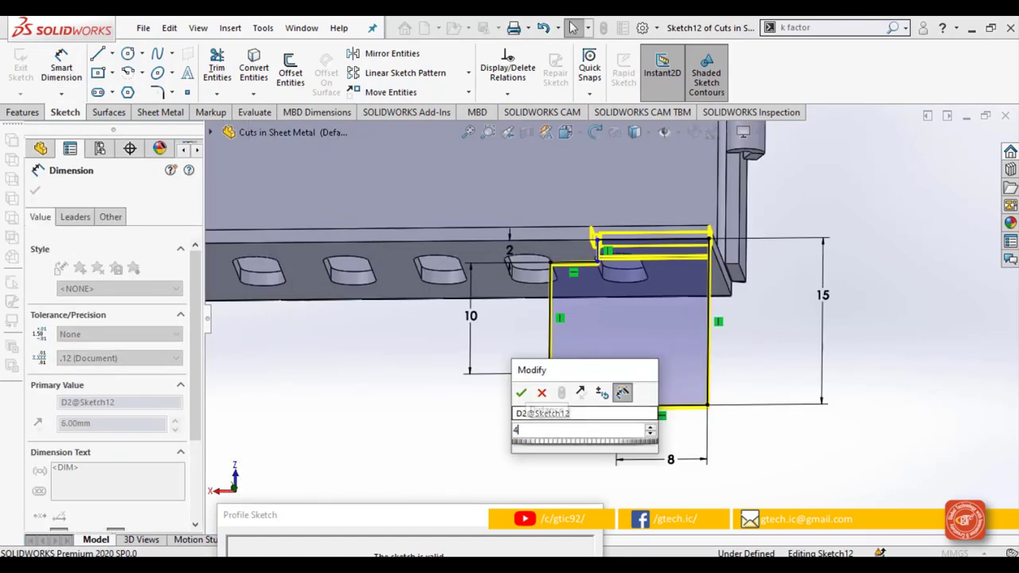
{"action": "key", "text": "Return"}
{"action": "left_click", "coordinate": [523, 432]}
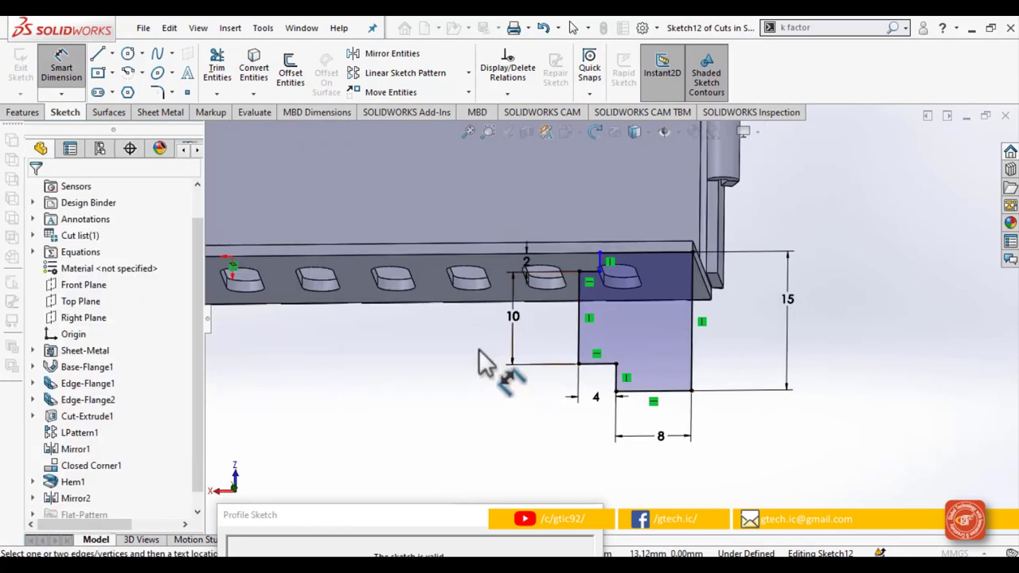
{"action": "scroll", "coordinate": [593, 371], "scroll_direction": "up", "scroll_amount": 2}
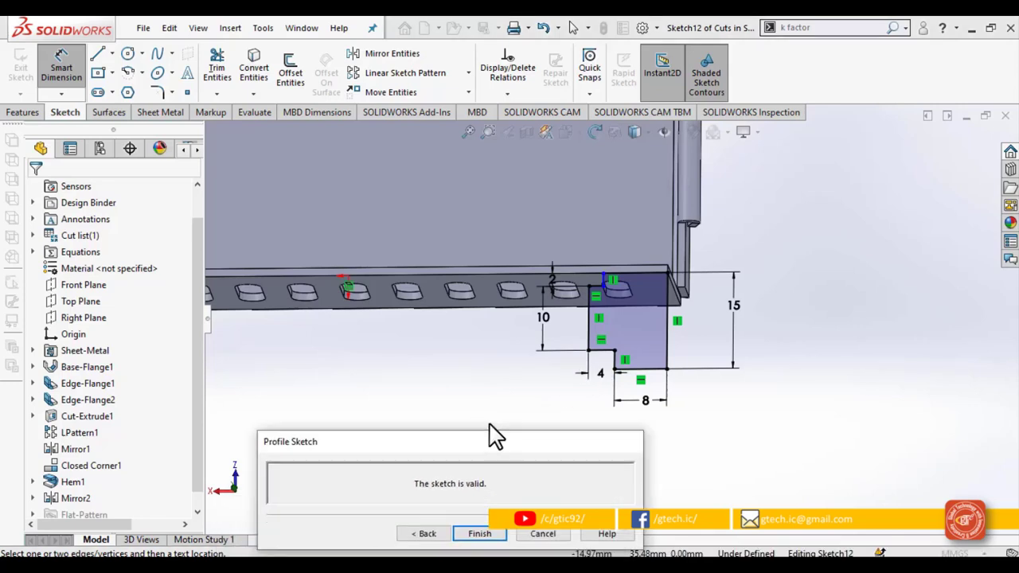
{"action": "left_click", "coordinate": [443, 502]}
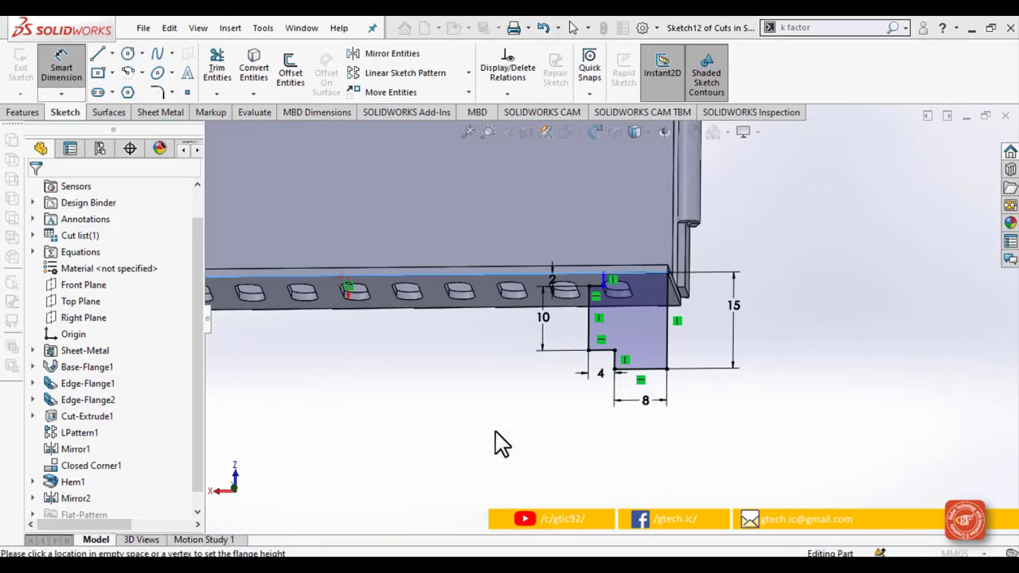
Set the edge flange's position to Material Outside and create the flange
{"action": "scroll", "coordinate": [526, 436], "scroll_direction": "up", "scroll_amount": 1}
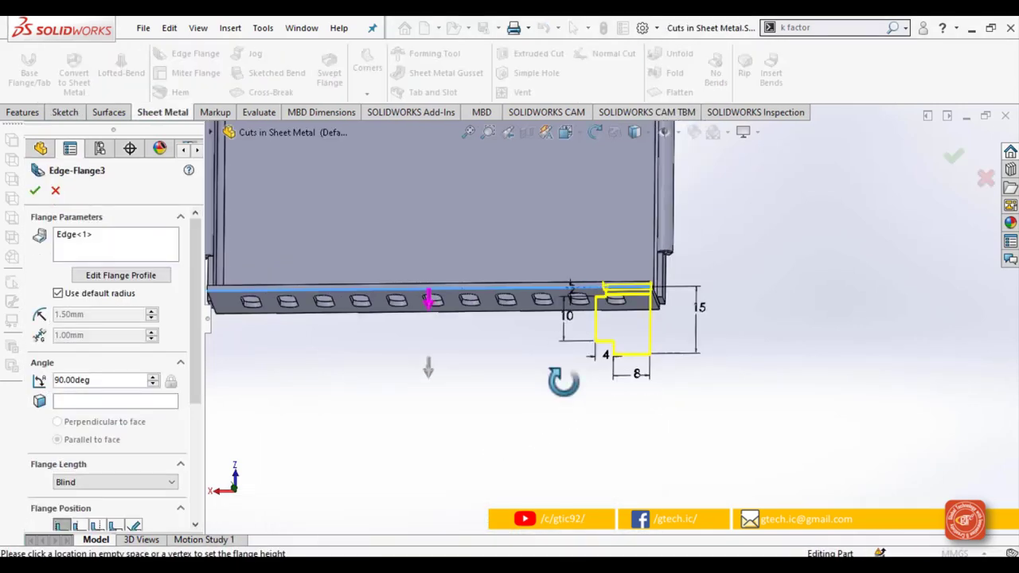
{"action": "middle_click_drag", "start_coordinate": [564, 381], "coordinate": [559, 286]}
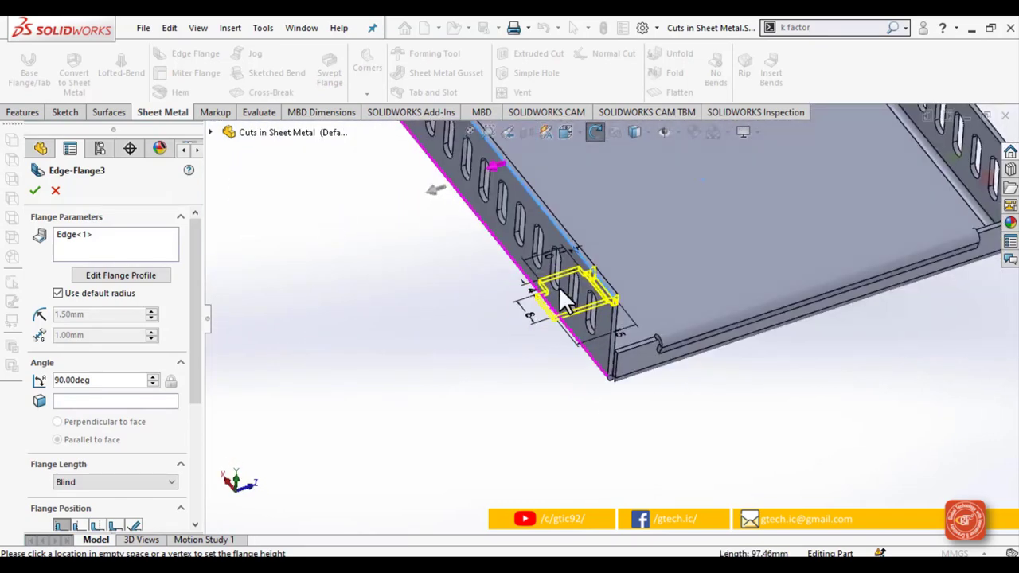
{"action": "scroll", "coordinate": [560, 288], "scroll_direction": "down", "scroll_amount": 3}
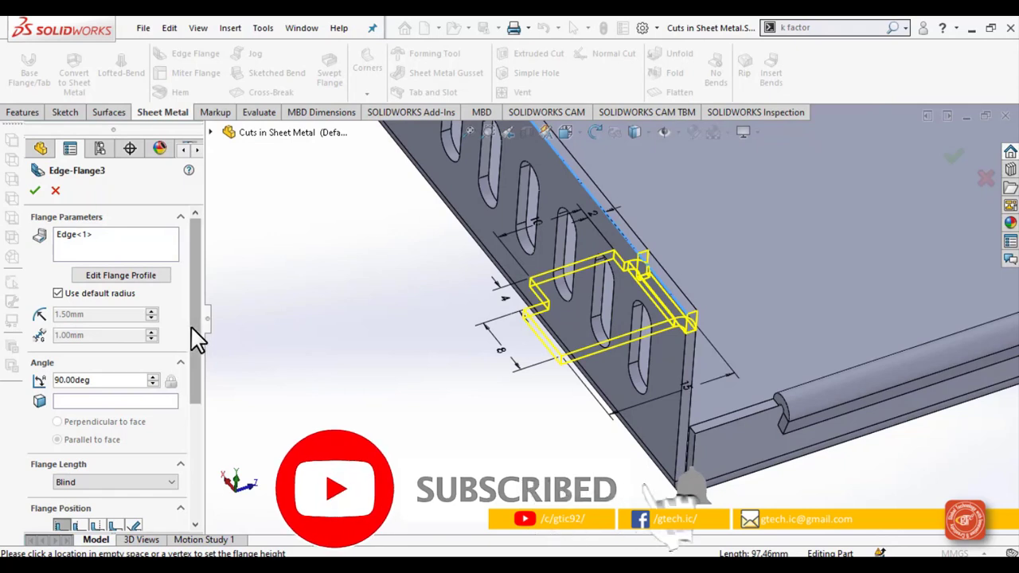
{"action": "left_click_drag", "start_coordinate": [193, 326], "coordinate": [193, 424]}
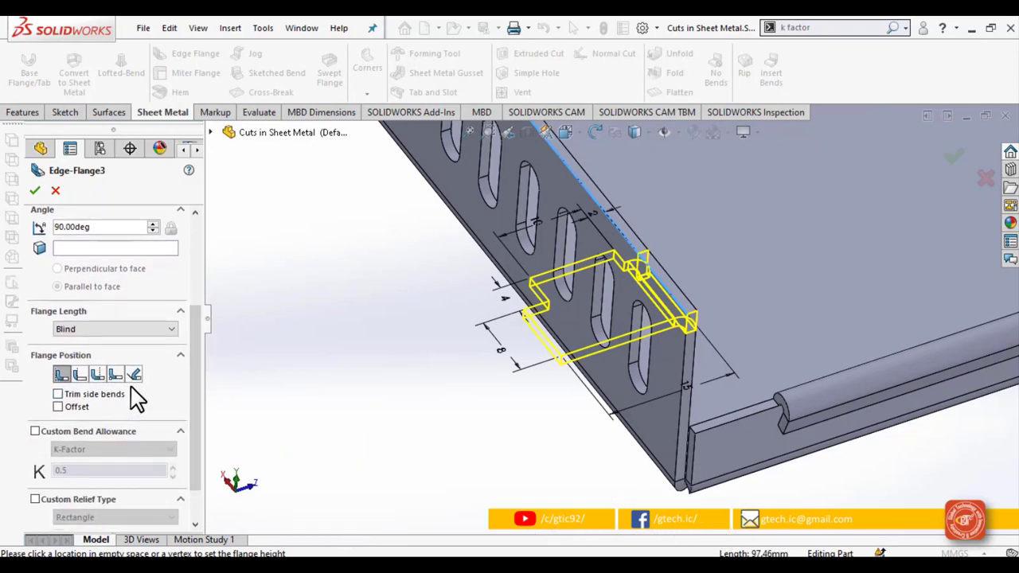
{"action": "left_click", "coordinate": [78, 379]}
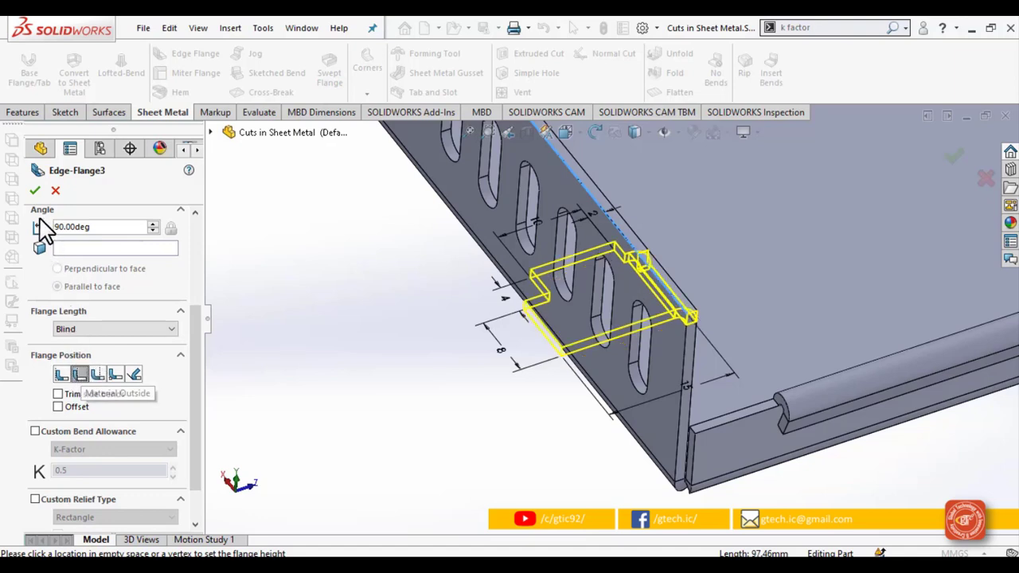
{"action": "left_click", "coordinate": [34, 192]}
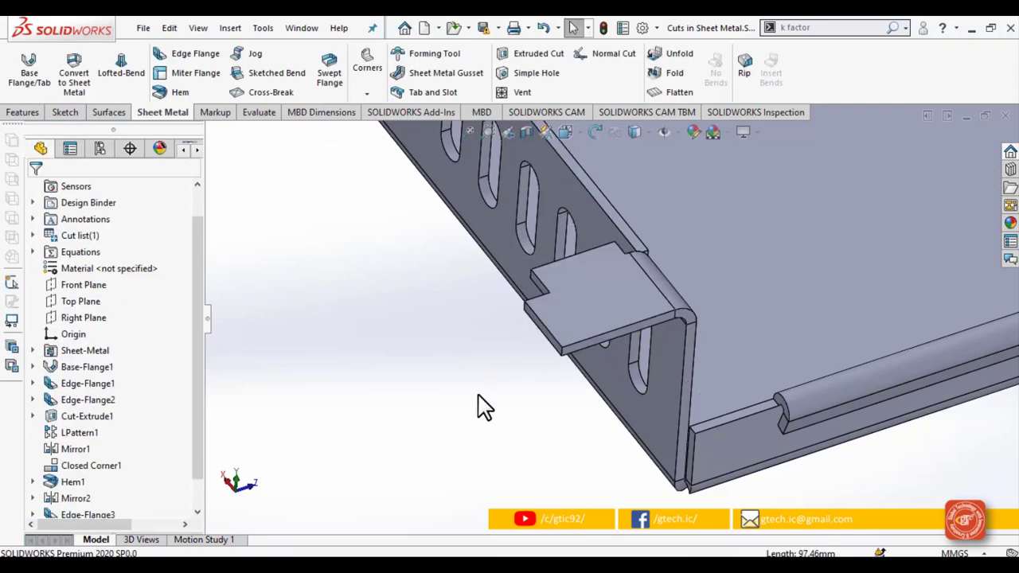
Examine the new tab flange on the tray's corner, including a close view normal to its flat face
{"action": "scroll", "coordinate": [478, 407], "scroll_direction": "down", "scroll_amount": 5}
{"action": "scroll", "coordinate": [621, 319], "scroll_direction": "up", "scroll_amount": 3}
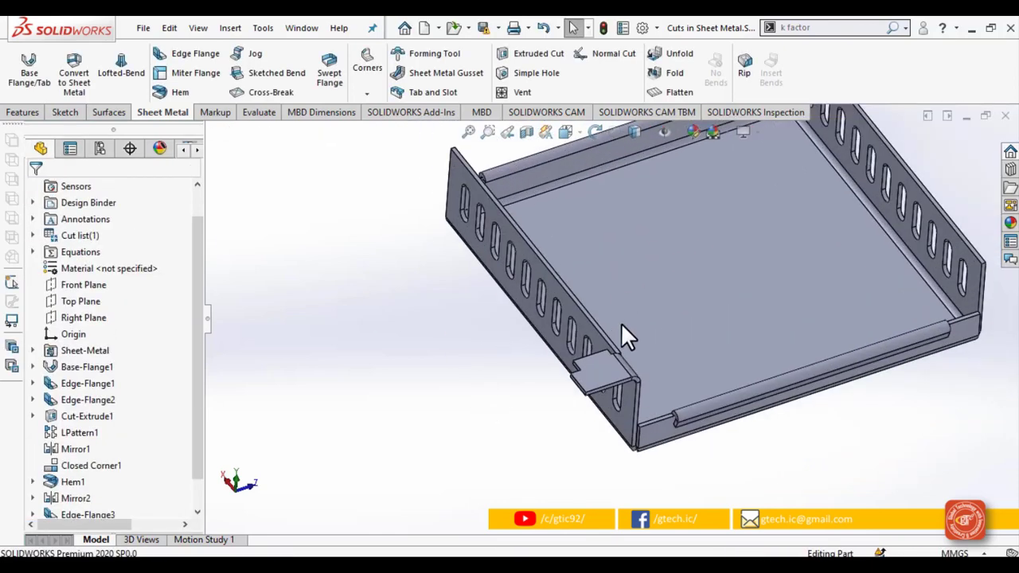
{"action": "scroll", "coordinate": [597, 366], "scroll_direction": "up", "scroll_amount": 3}
{"action": "middle_click_drag", "start_coordinate": [583, 384], "coordinate": [597, 442]}
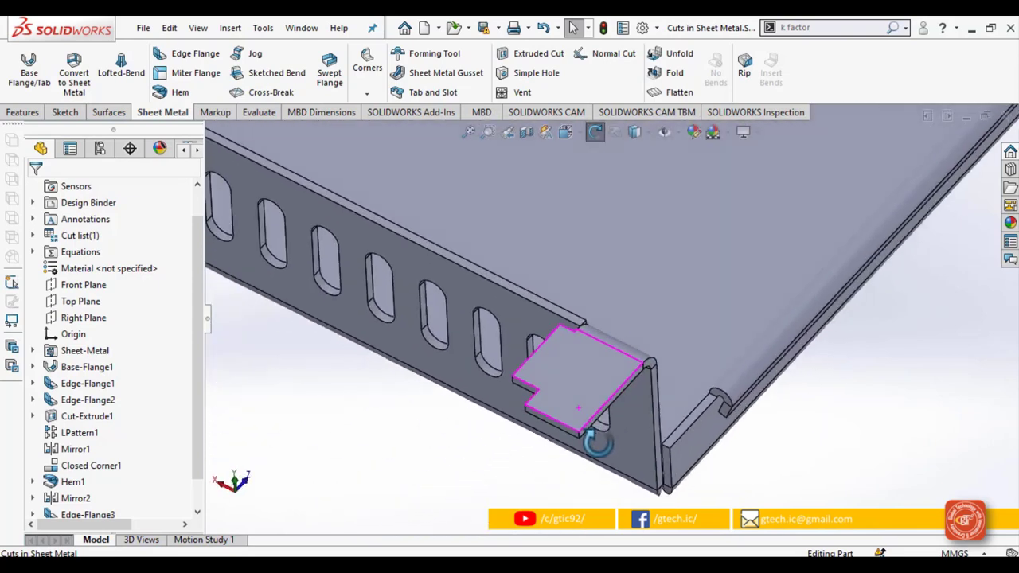
{"action": "left_click", "coordinate": [572, 389]}
{"action": "left_click", "coordinate": [699, 353]}
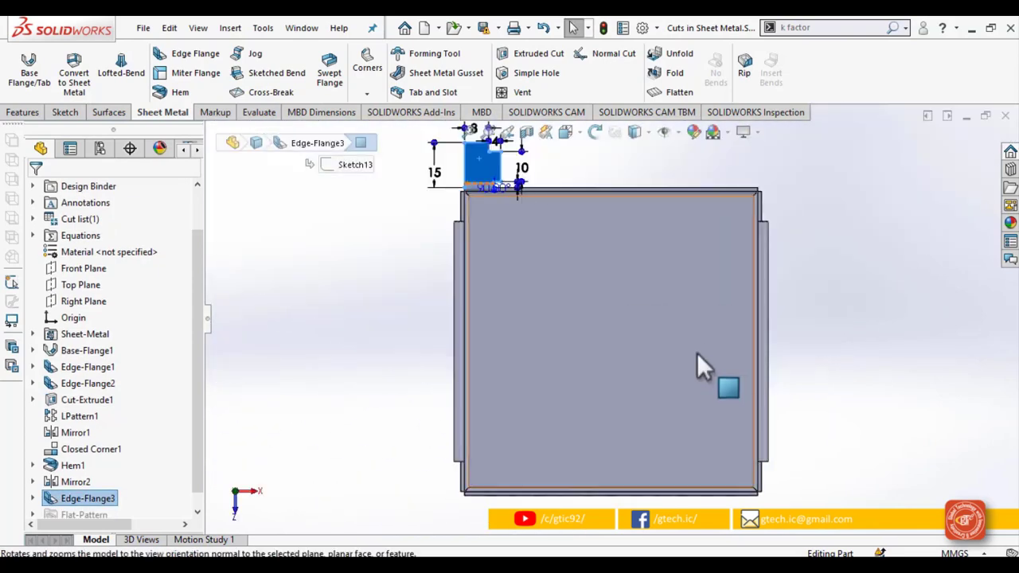
{"action": "left_click", "coordinate": [831, 382]}
{"action": "scroll", "coordinate": [551, 244], "scroll_direction": "down", "scroll_amount": 3}
{"action": "scroll", "coordinate": [586, 272], "scroll_direction": "up", "scroll_amount": 5}
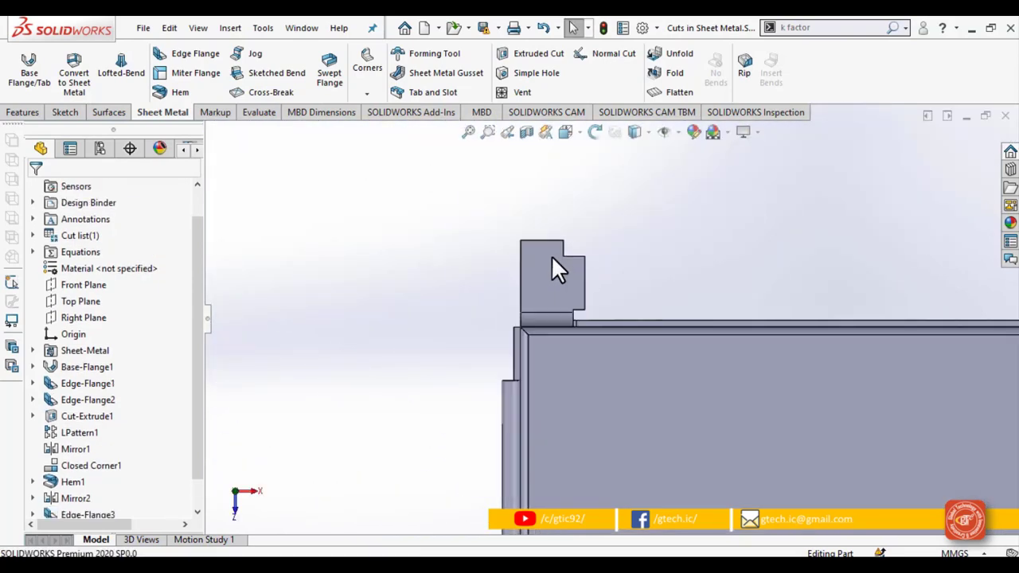
{"action": "scroll", "coordinate": [552, 256], "scroll_direction": "up", "scroll_amount": 5}
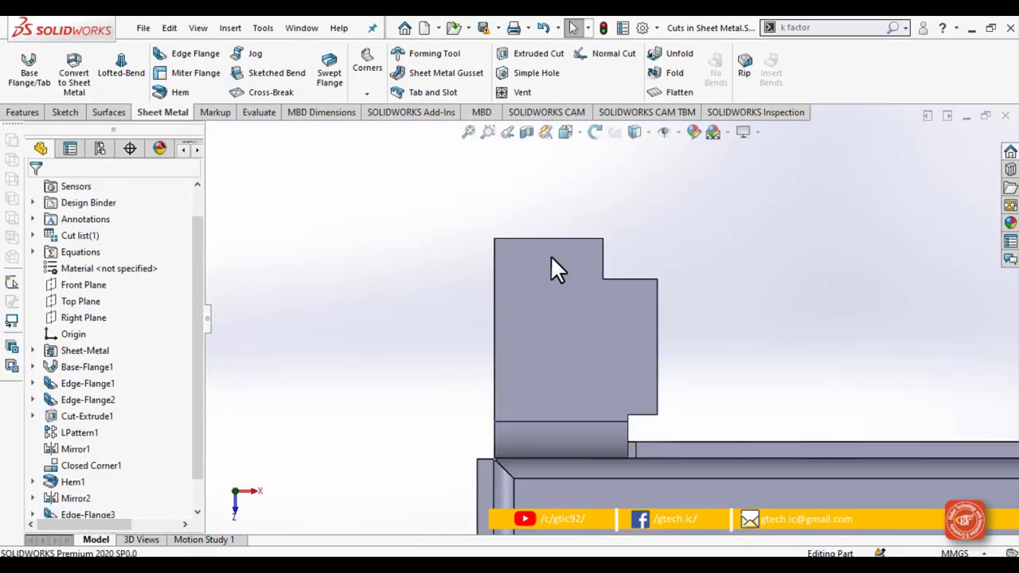
Start a countersunk Hole Wizard hole for an ANSI Metric flat head screw and set its size to M3
{"action": "left_click", "coordinate": [22, 112]}
{"action": "left_click", "coordinate": [259, 70]}
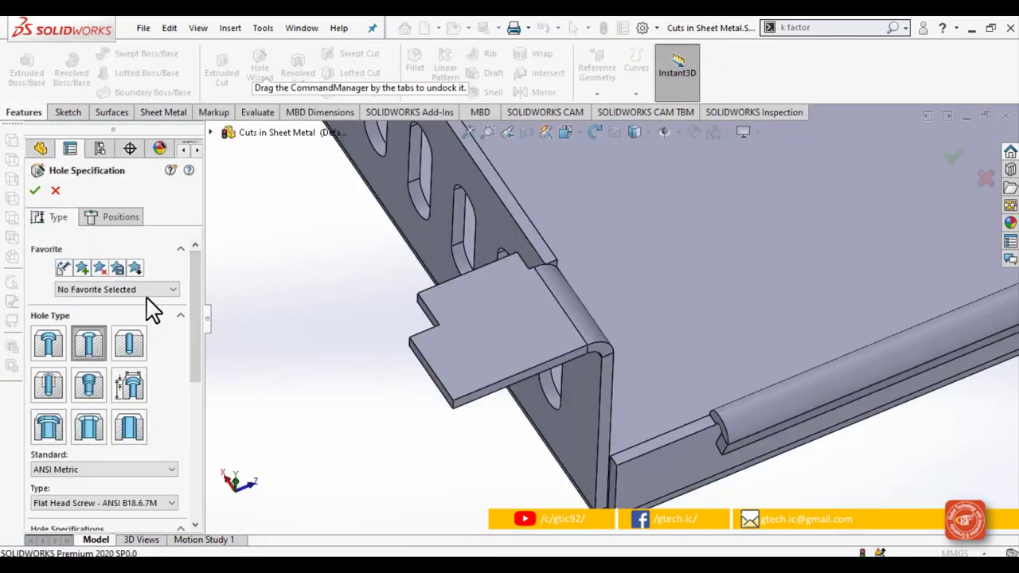
{"action": "scroll", "coordinate": [199, 353], "scroll_direction": "down", "scroll_amount": 5}
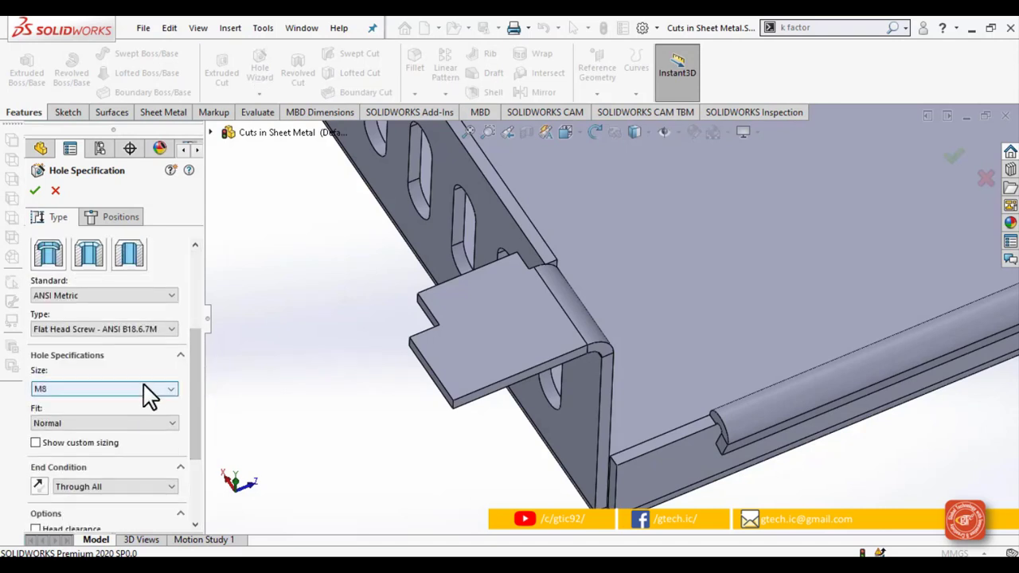
{"action": "left_click", "coordinate": [151, 390]}
{"action": "left_click", "coordinate": [107, 427]}
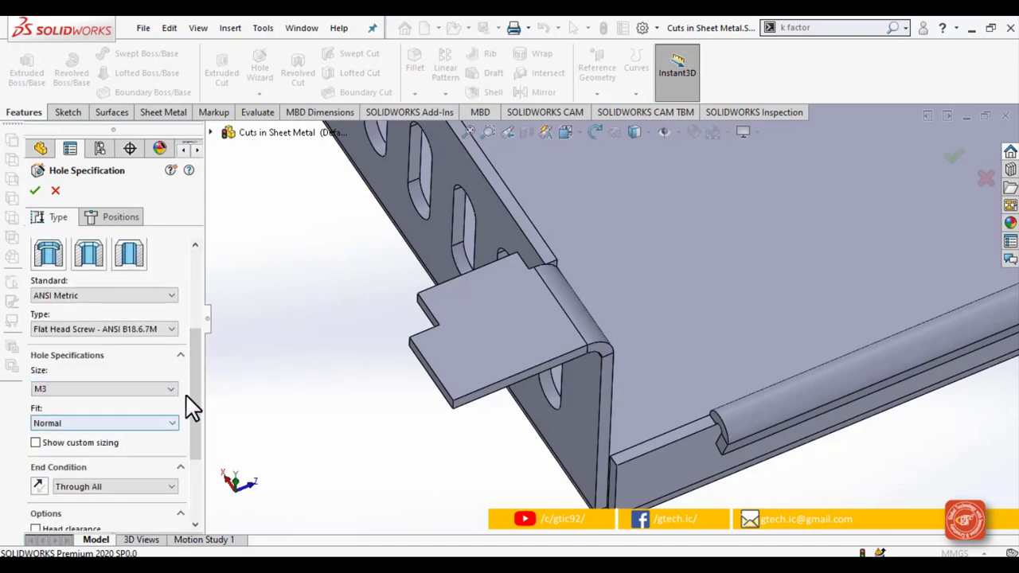
{"action": "scroll", "coordinate": [205, 390], "scroll_direction": "up", "scroll_amount": 1}
{"action": "scroll", "coordinate": [202, 359], "scroll_direction": "up", "scroll_amount": 3}
Position the hole with a 3D sketch, placing its centre point on the tab's upper flat face
{"action": "left_click", "coordinate": [125, 223]}
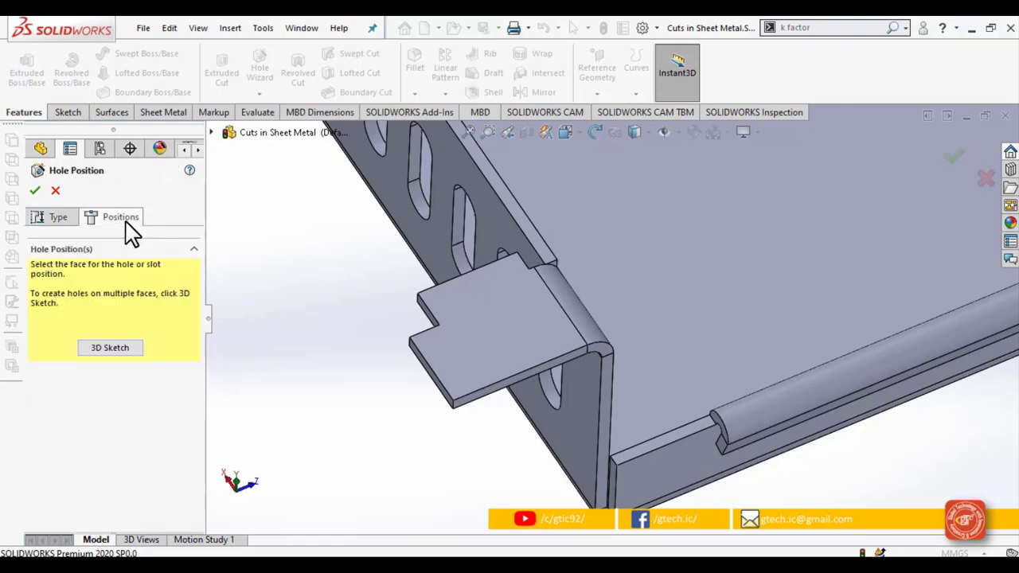
{"action": "left_click", "coordinate": [124, 350]}
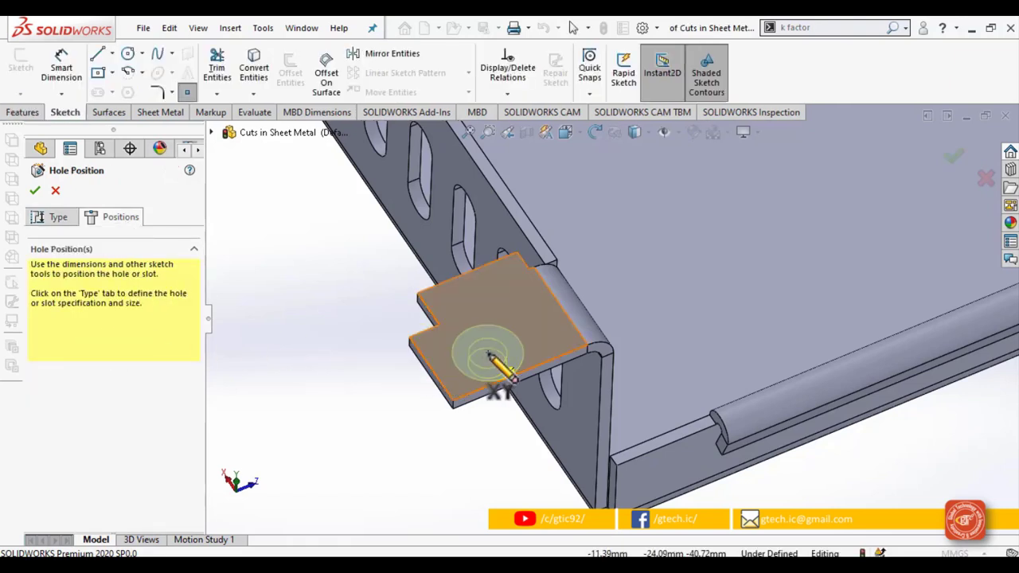
{"action": "left_click", "coordinate": [432, 368]}
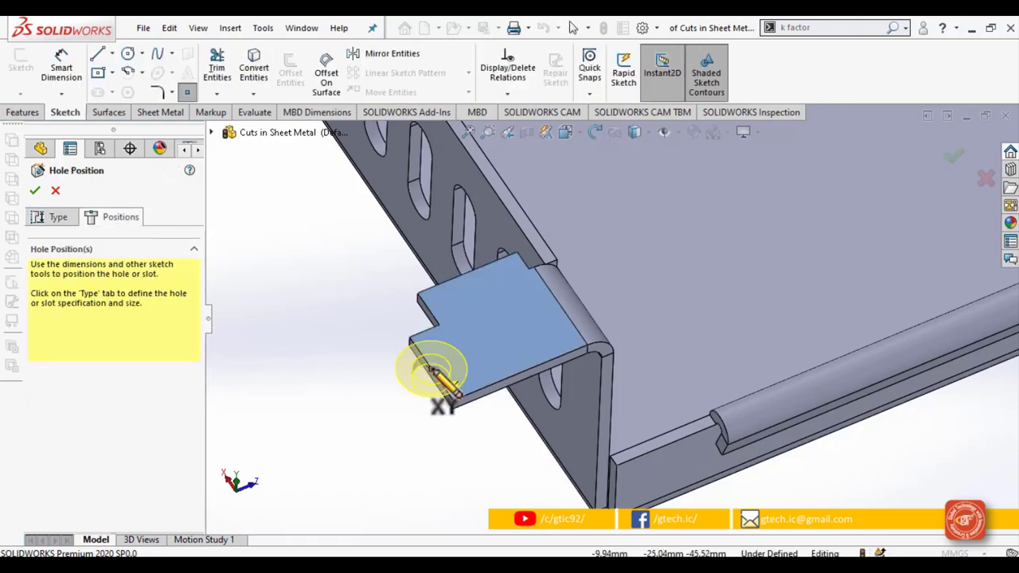
{"action": "left_click", "coordinate": [485, 348]}
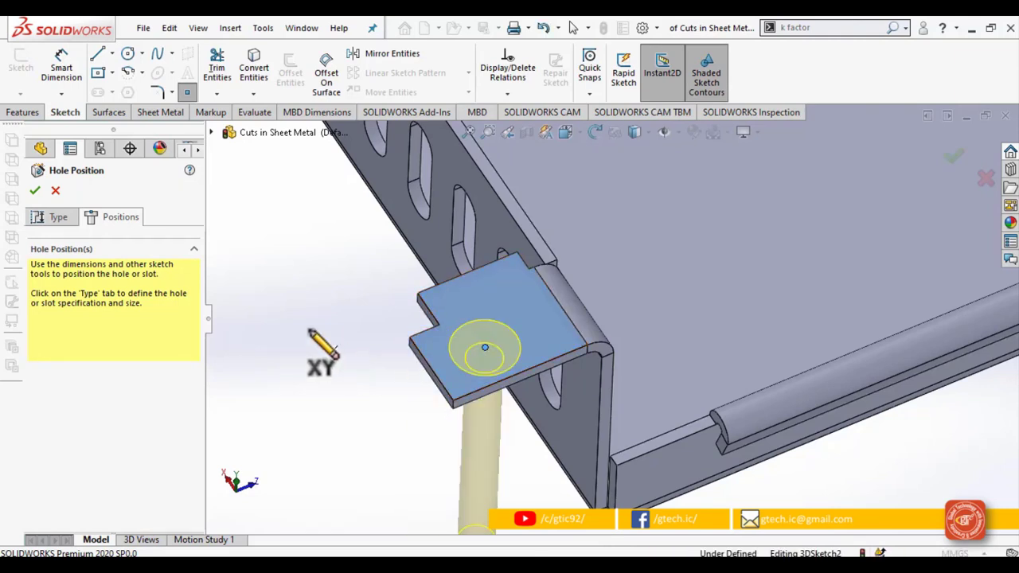
Dimension the hole's centre point 5 mm from the tab's short outer edge
{"action": "left_click", "coordinate": [67, 68]}
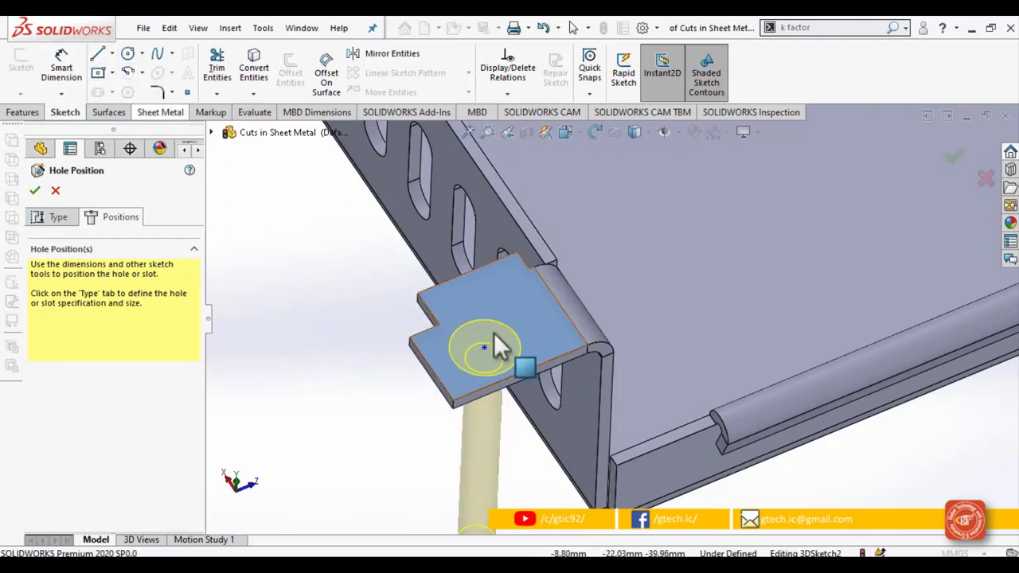
{"action": "left_click", "coordinate": [440, 383]}
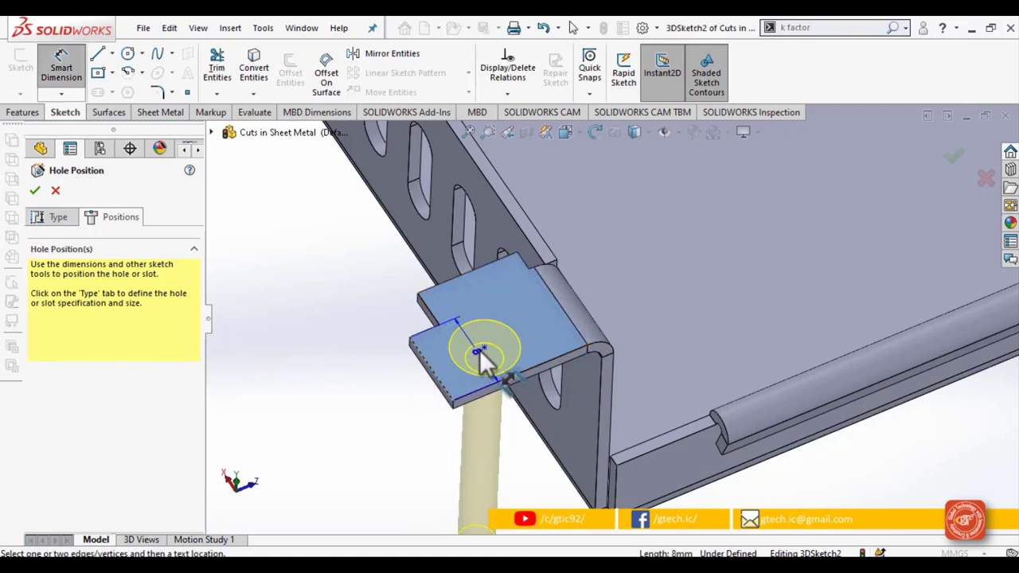
{"action": "left_click", "coordinate": [483, 348]}
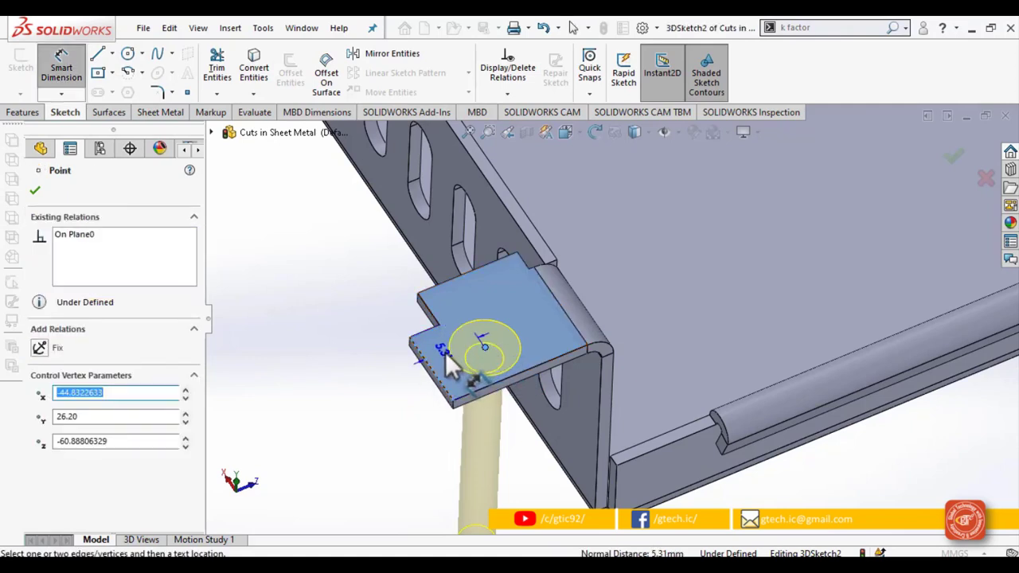
{"action": "left_click", "coordinate": [446, 354]}
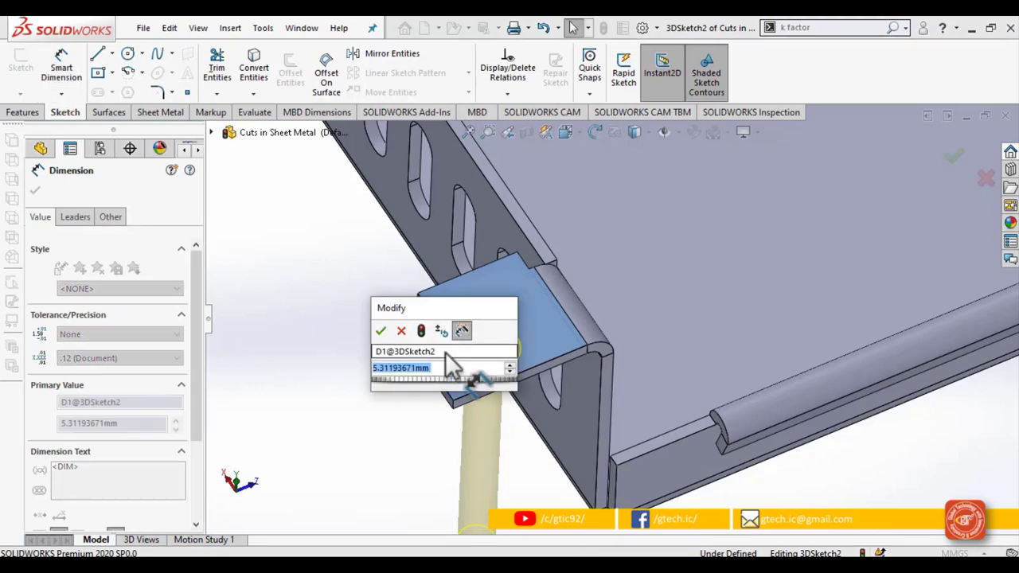
{"action": "type", "text": "5"}
{"action": "key", "text": "Return"}
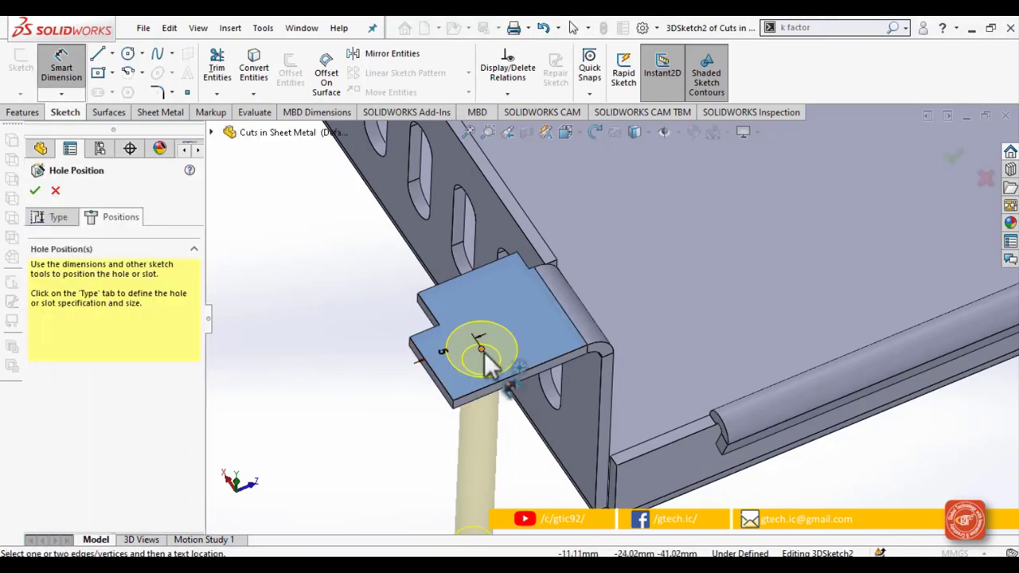
Dimension the hole's centre point 5 mm from the tab's straight side edge at the tray corner
{"action": "left_click", "coordinate": [483, 350]}
{"action": "left_click", "coordinate": [506, 376]}
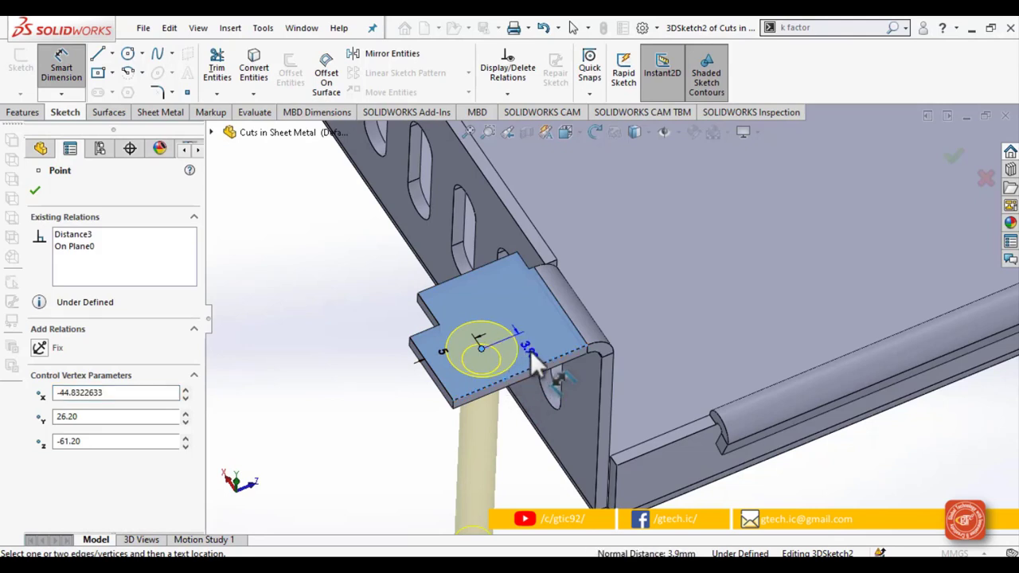
{"action": "left_click", "coordinate": [531, 350]}
{"action": "type", "text": "5"}
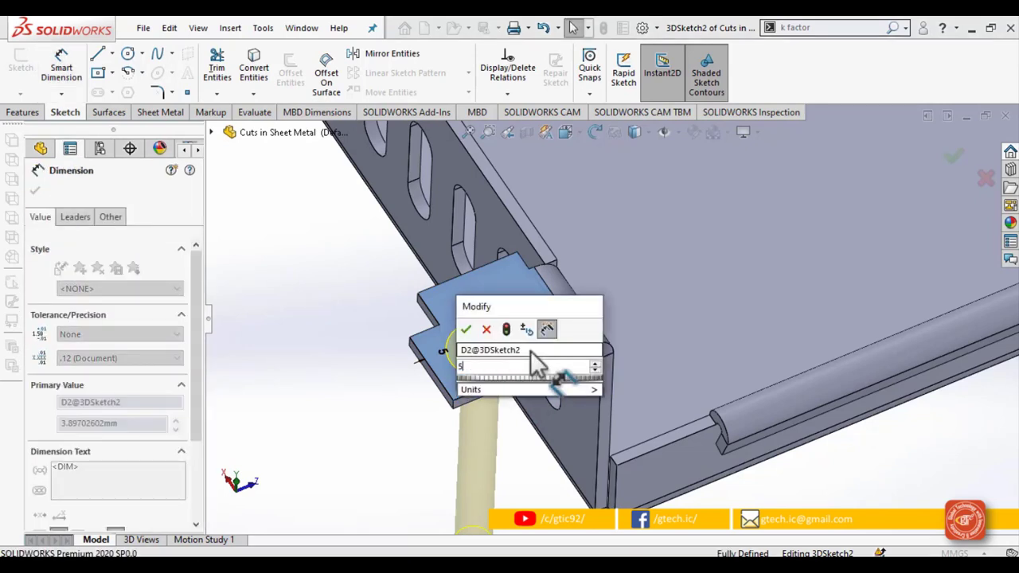
{"action": "key", "text": "Return"}
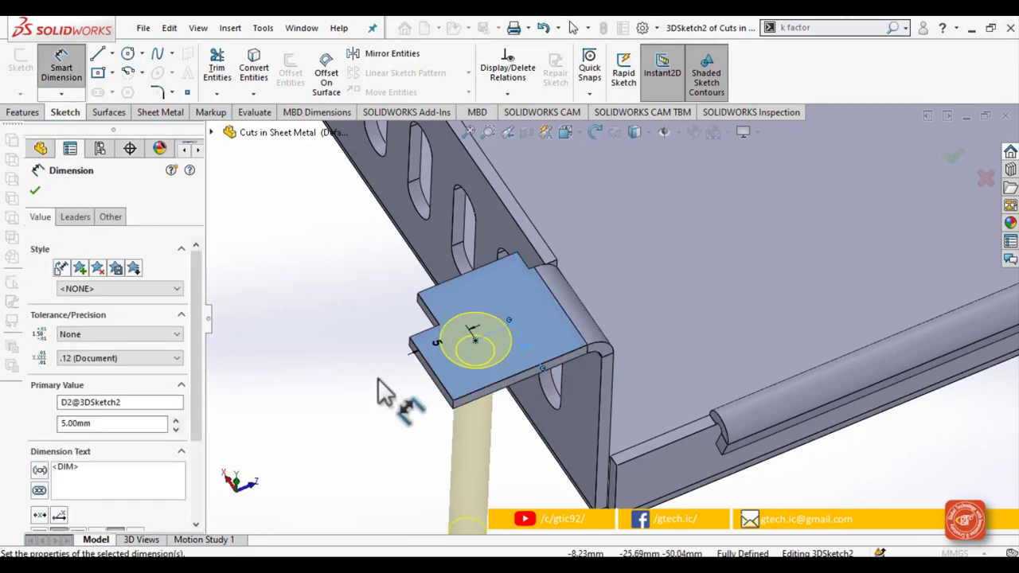
{"action": "key", "text": "Escape"}
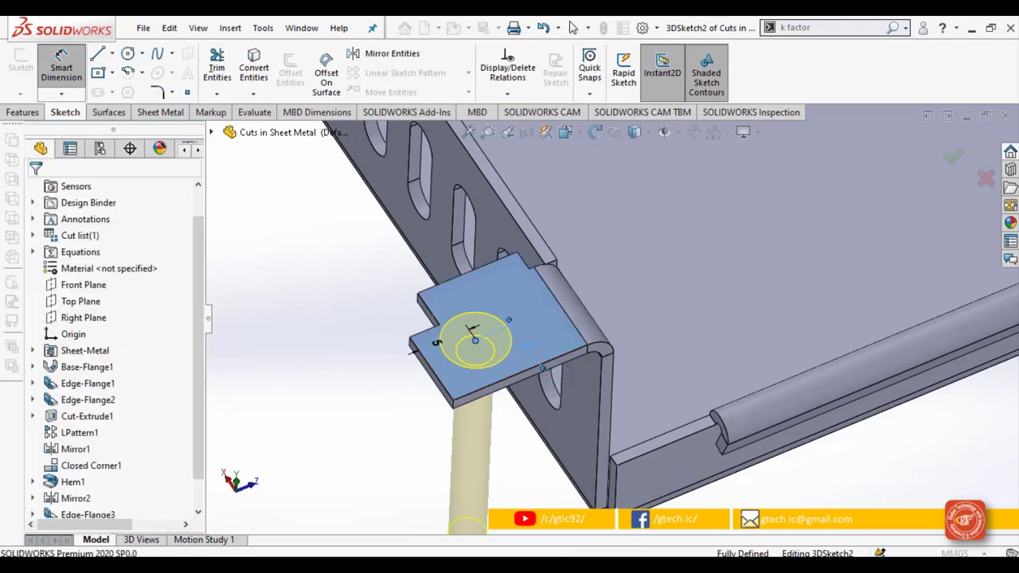
Set the hole centre's distance from the tab's side edge to 3.5 mm and create the M3 countersunk hole
{"action": "double_click", "coordinate": [527, 346]}
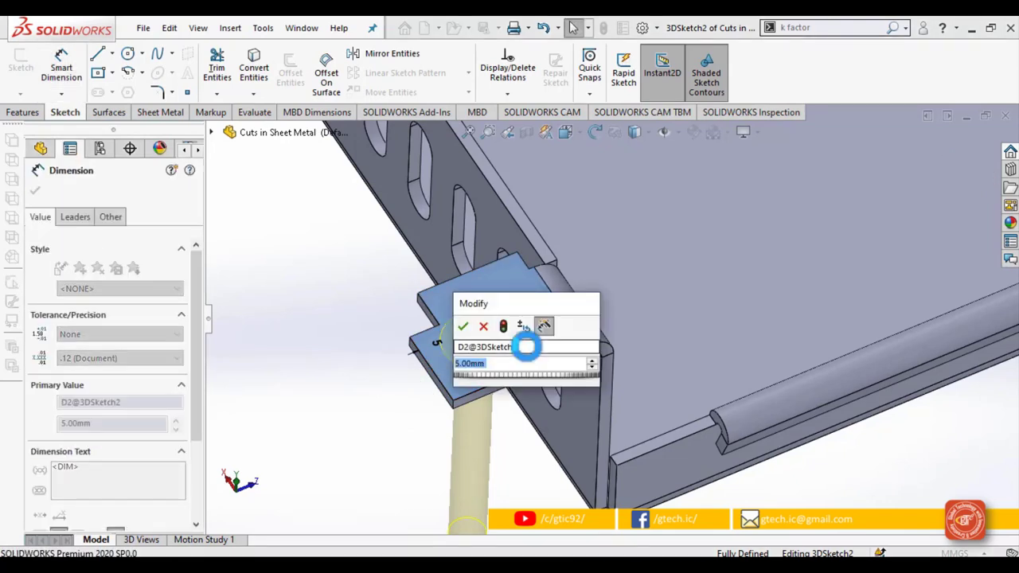
{"action": "type", "text": "3.5"}
{"action": "key", "text": "Return"}
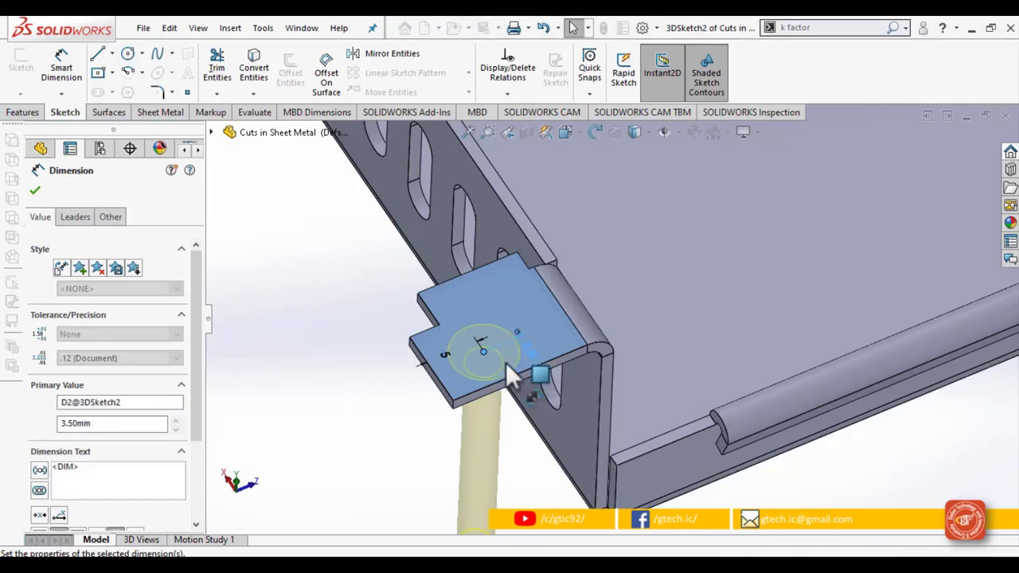
{"action": "key", "text": "Escape"}
{"action": "middle_click_drag", "start_coordinate": [382, 391], "coordinate": [432, 422]}
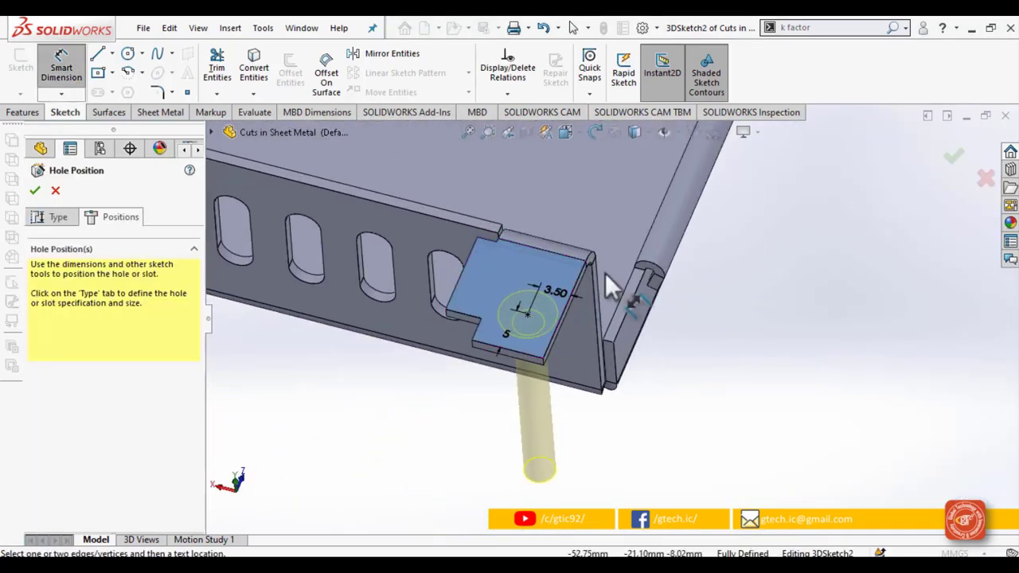
{"action": "left_click", "coordinate": [34, 190]}
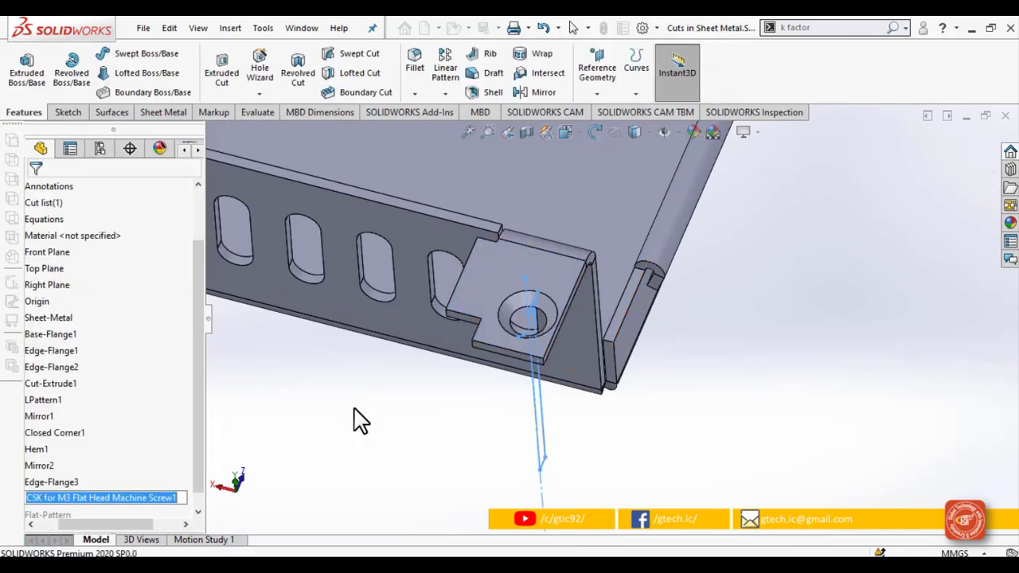
Start a second Hole Wizard hole as an M2 countersink for an ANSI Metric flat head screw with Normal fit
{"action": "middle_click_drag", "start_coordinate": [402, 425], "coordinate": [417, 403]}
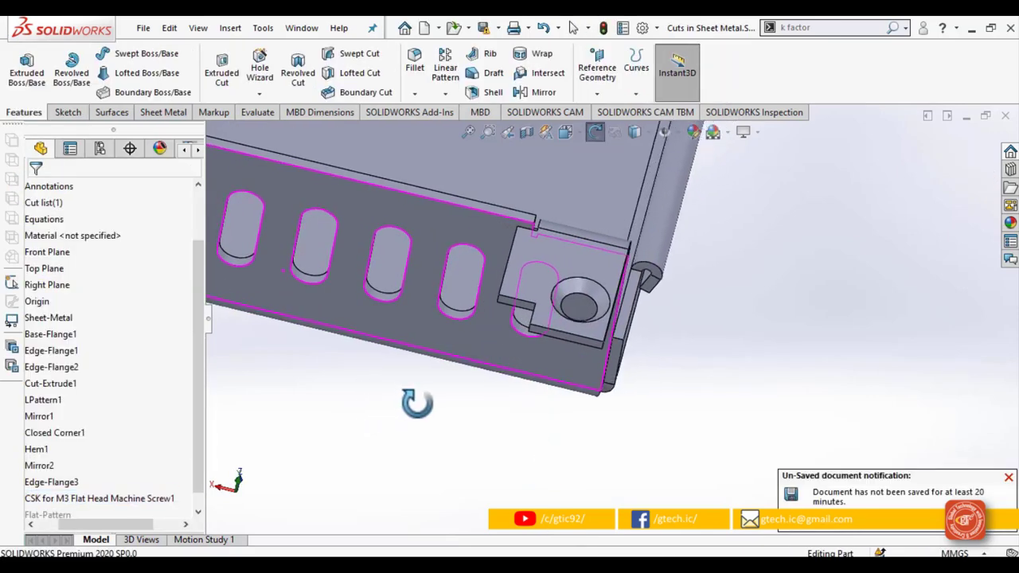
{"action": "key", "text": "Escape"}
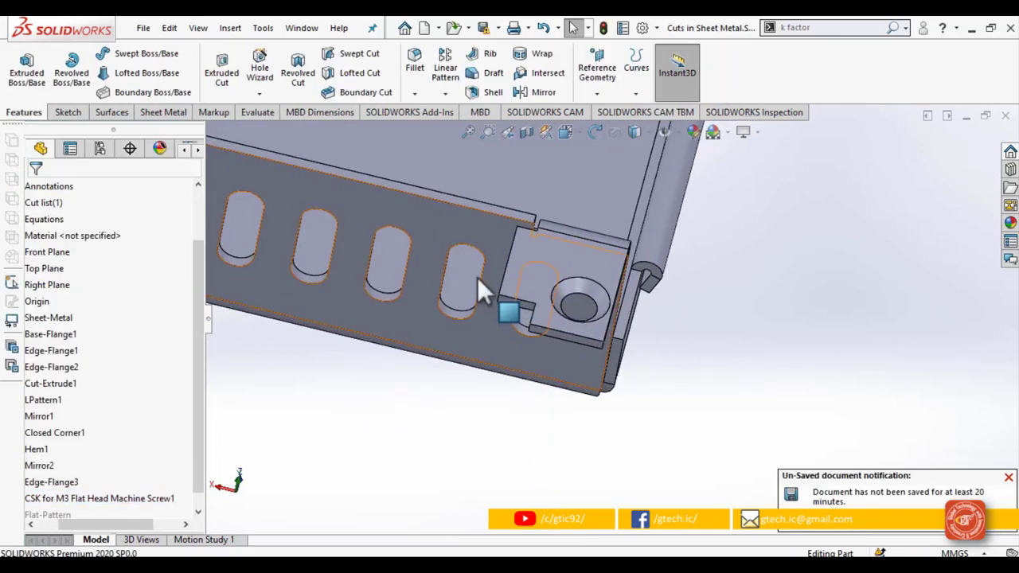
{"action": "left_click", "coordinate": [251, 59]}
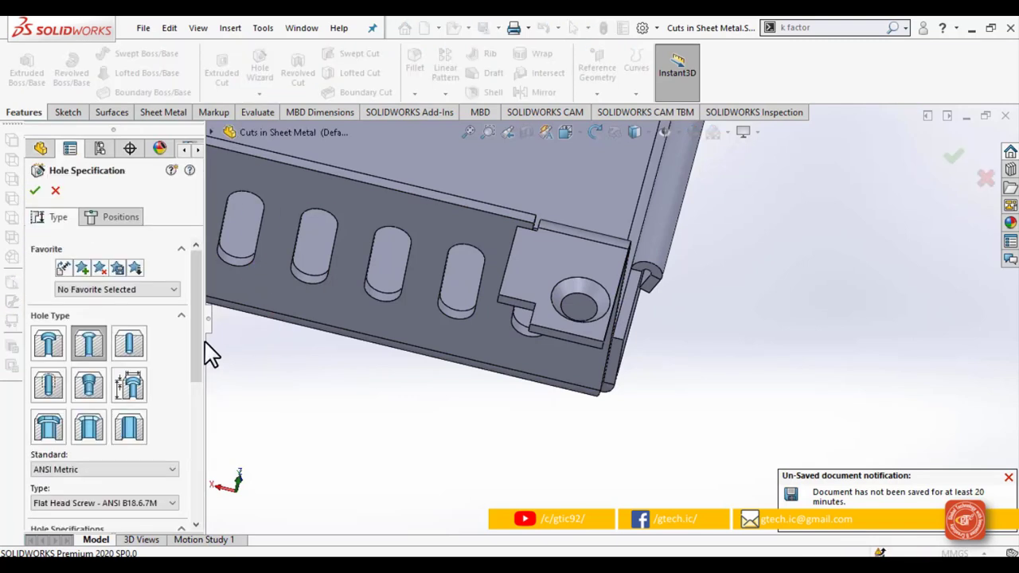
{"action": "left_click", "coordinate": [130, 346]}
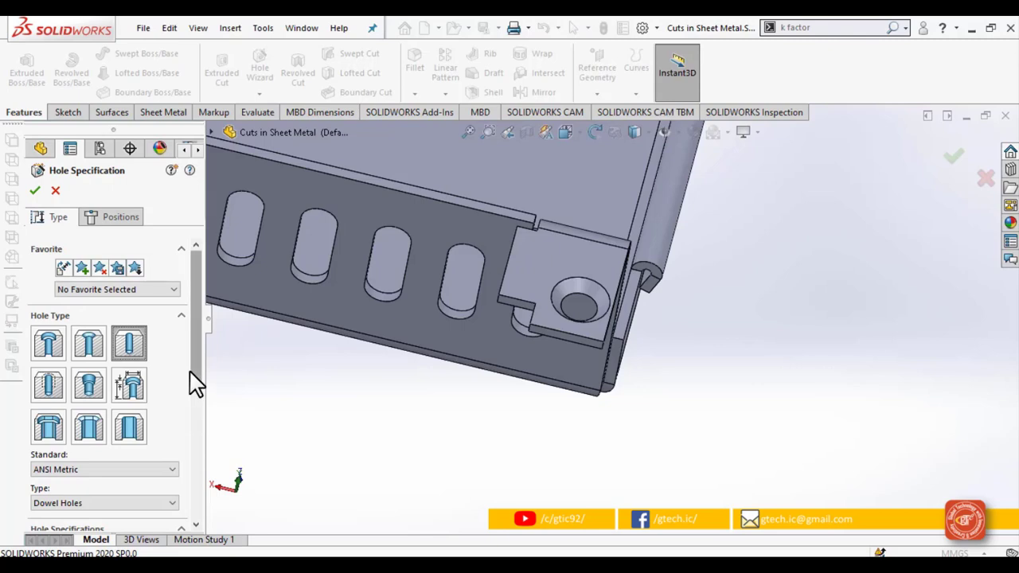
{"action": "left_click_drag", "start_coordinate": [193, 382], "coordinate": [188, 444]}
{"action": "left_click", "coordinate": [164, 453]}
{"action": "left_click", "coordinate": [158, 439]}
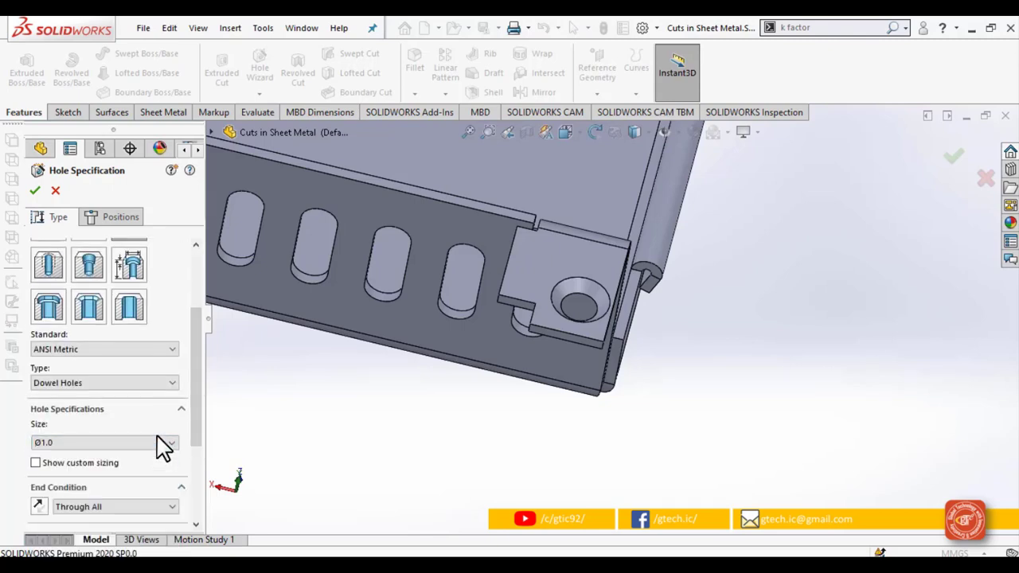
{"action": "left_click", "coordinate": [93, 253]}
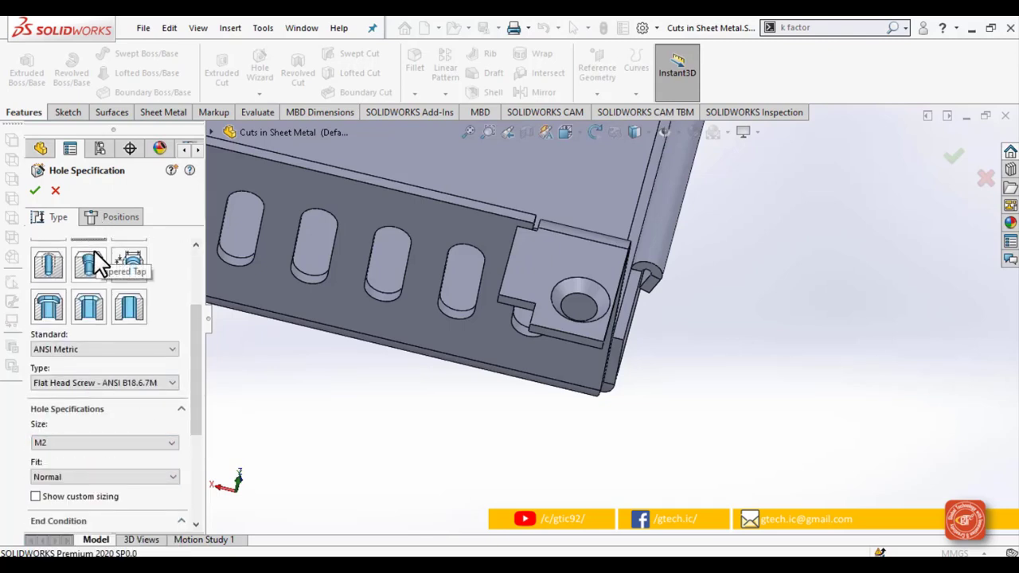
Position the M2 hole with a 3D sketch on the tab's face near its inner notched side and create it
{"action": "left_click", "coordinate": [121, 217]}
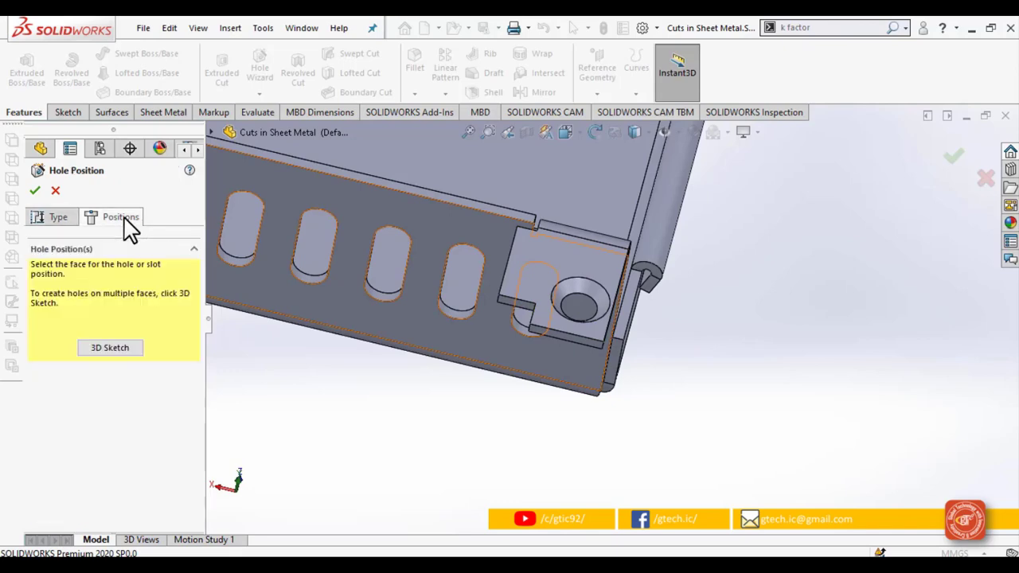
{"action": "left_click", "coordinate": [117, 350]}
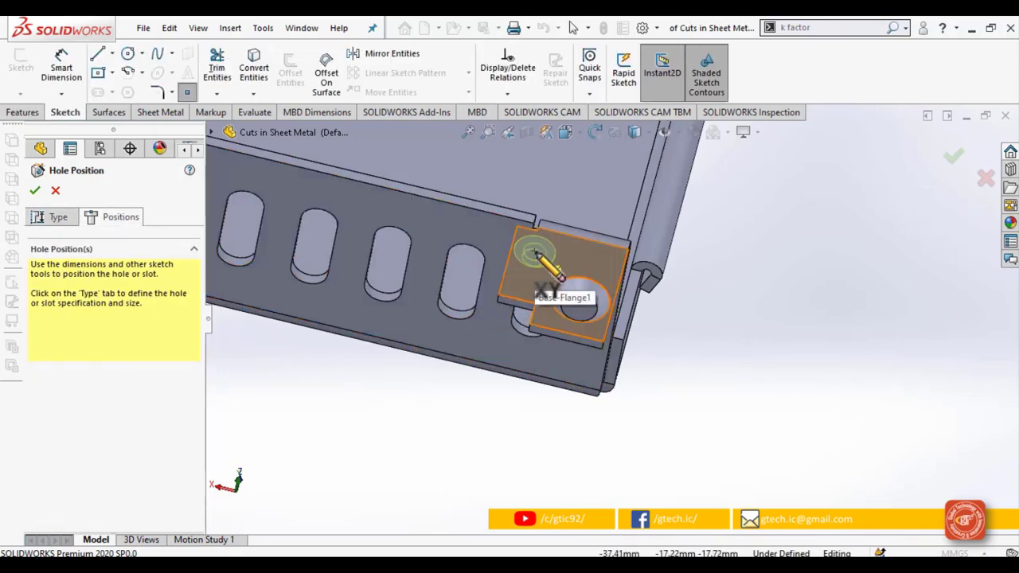
{"action": "left_click", "coordinate": [538, 254]}
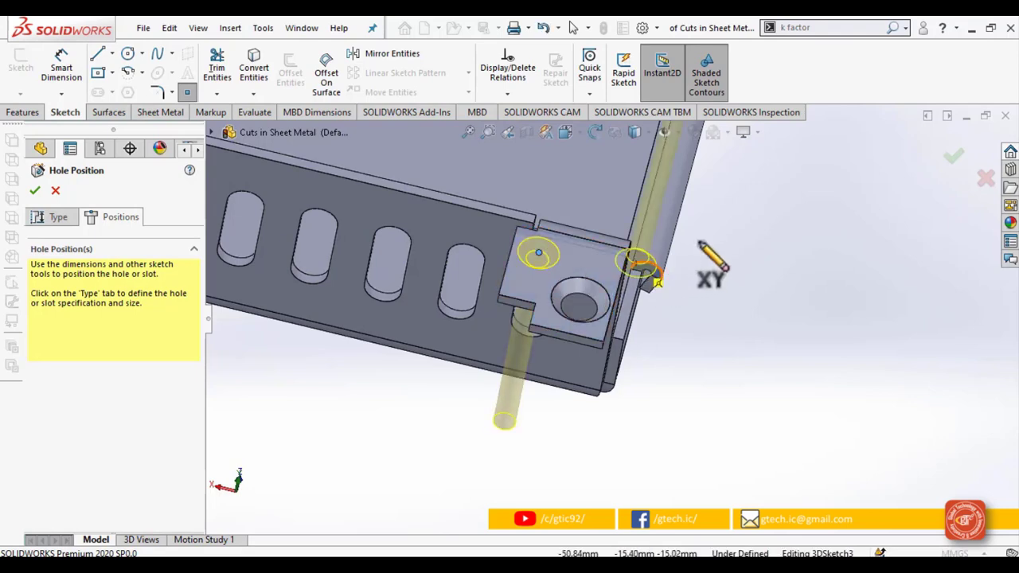
{"action": "left_click", "coordinate": [956, 159]}
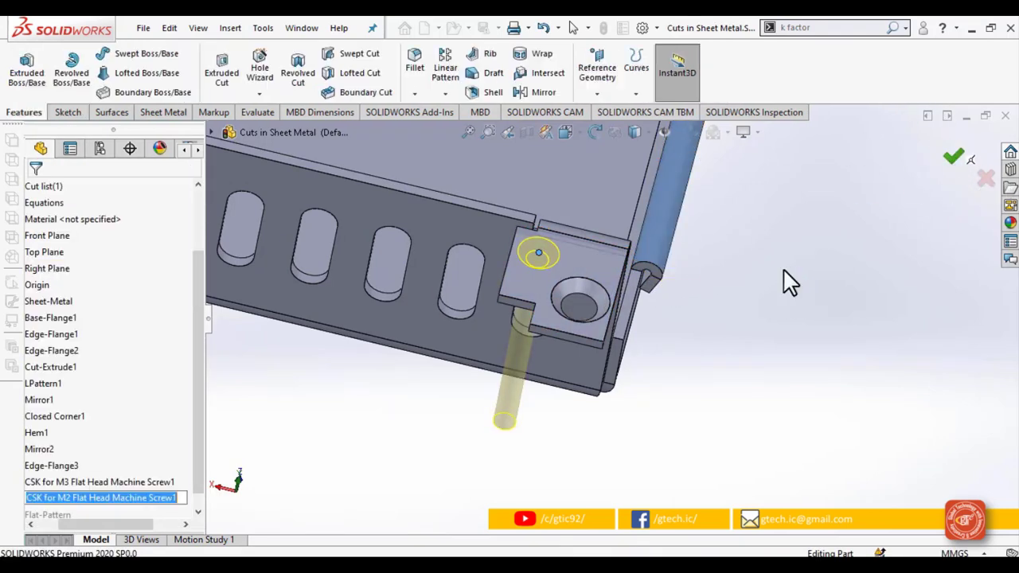
Start an edge flange on the opposite slotted wall's top edge and narrow its profile to about 22 mm wide at the end
{"action": "left_click", "coordinate": [712, 345]}
{"action": "mouse_move", "coordinate": [711, 345]}
{"action": "middle_mouse_down"}
{"action": "mouse_move", "coordinate": [705, 292]}
{"action": "mouse_move", "coordinate": [656, 273]}
{"action": "mouse_move", "coordinate": [701, 334]}
{"action": "middle_mouse_up"}
{"action": "scroll", "coordinate": [673, 339], "scroll_direction": "up", "scroll_amount": 6}
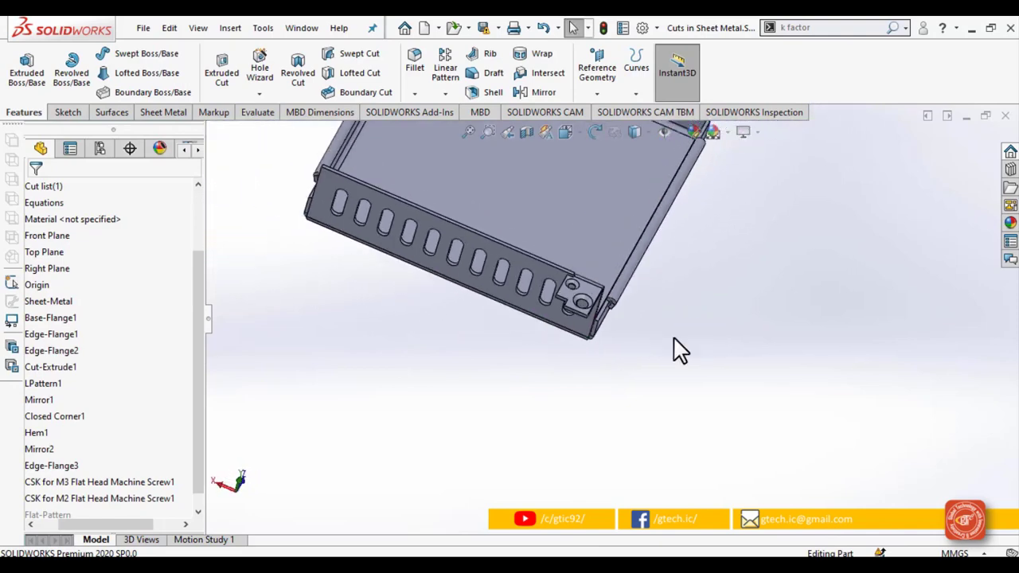
{"action": "middle_click_drag", "start_coordinate": [618, 322], "coordinate": [614, 247]}
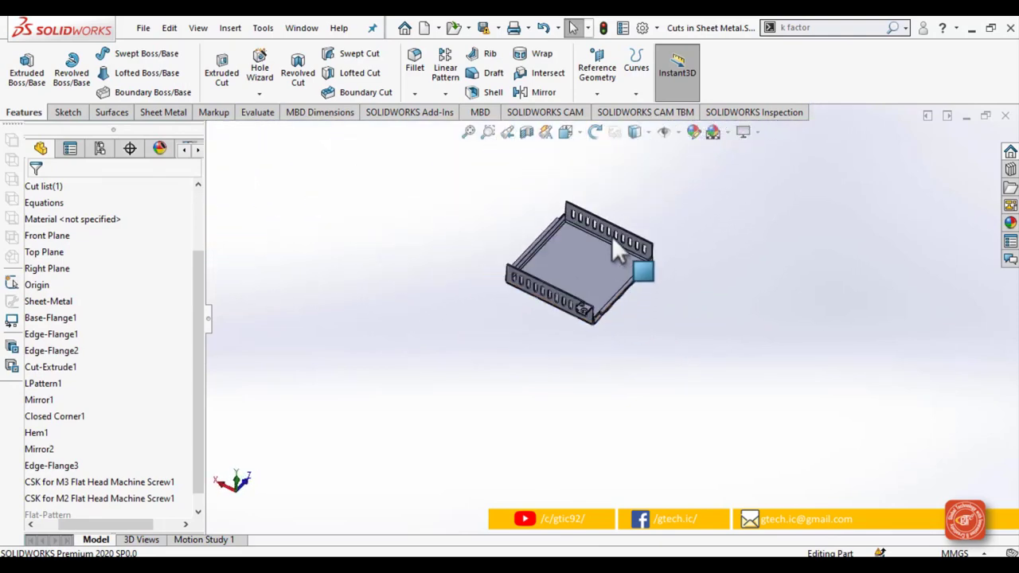
{"action": "scroll", "coordinate": [637, 249], "scroll_direction": "down", "scroll_amount": 5}
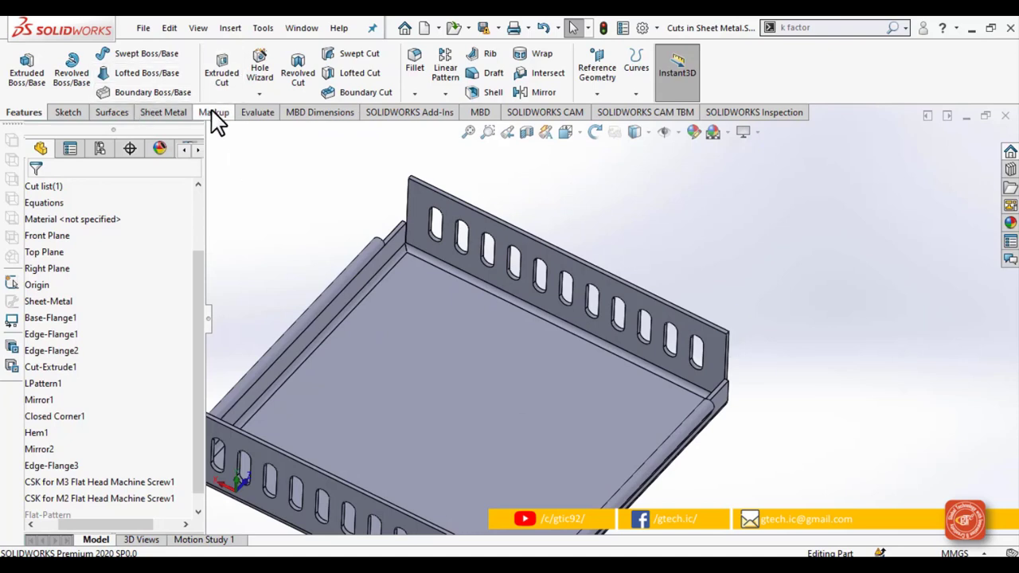
{"action": "left_click", "coordinate": [176, 112]}
{"action": "left_click", "coordinate": [191, 54]}
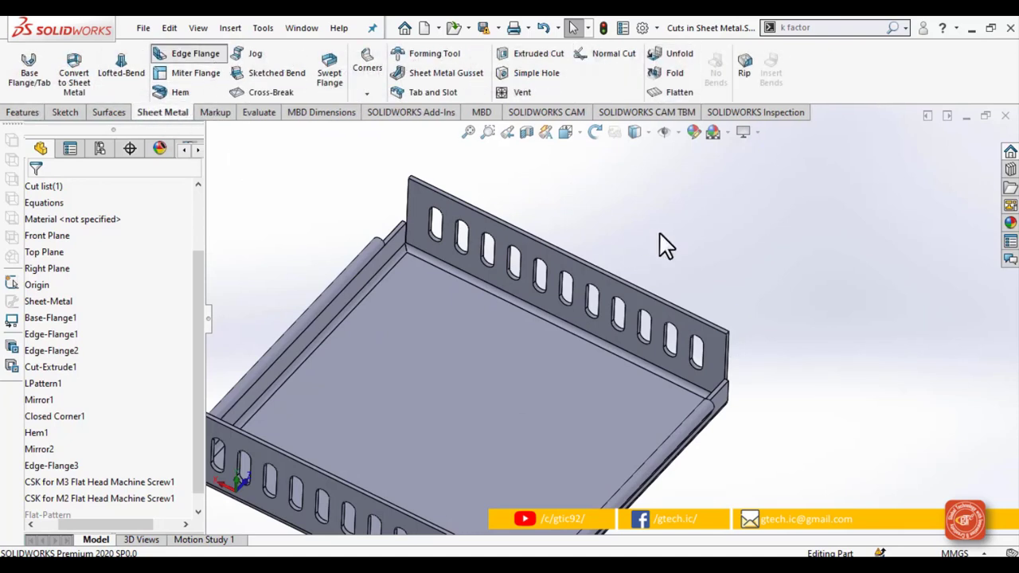
{"action": "left_click", "coordinate": [720, 333]}
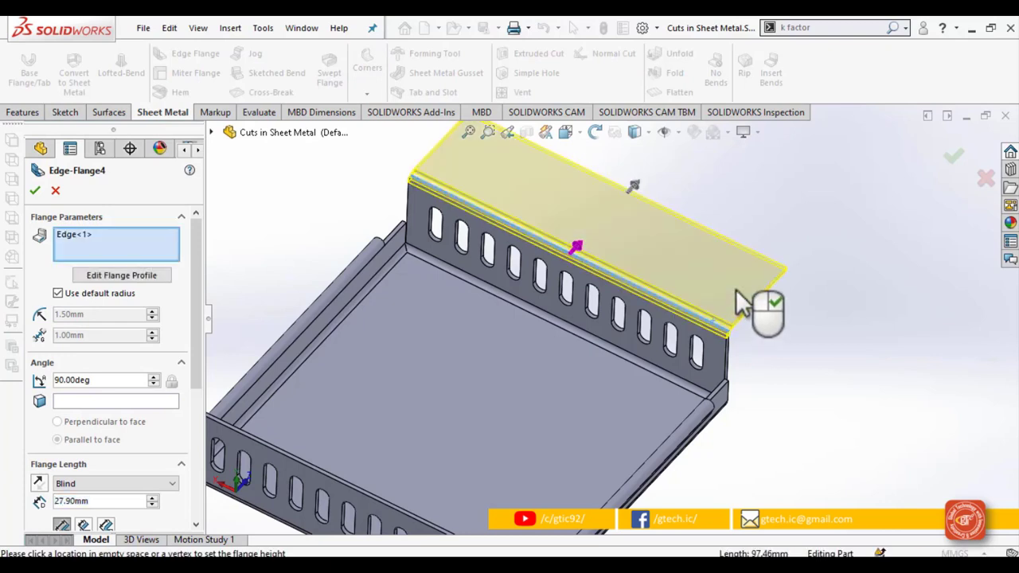
{"action": "left_click", "coordinate": [96, 279]}
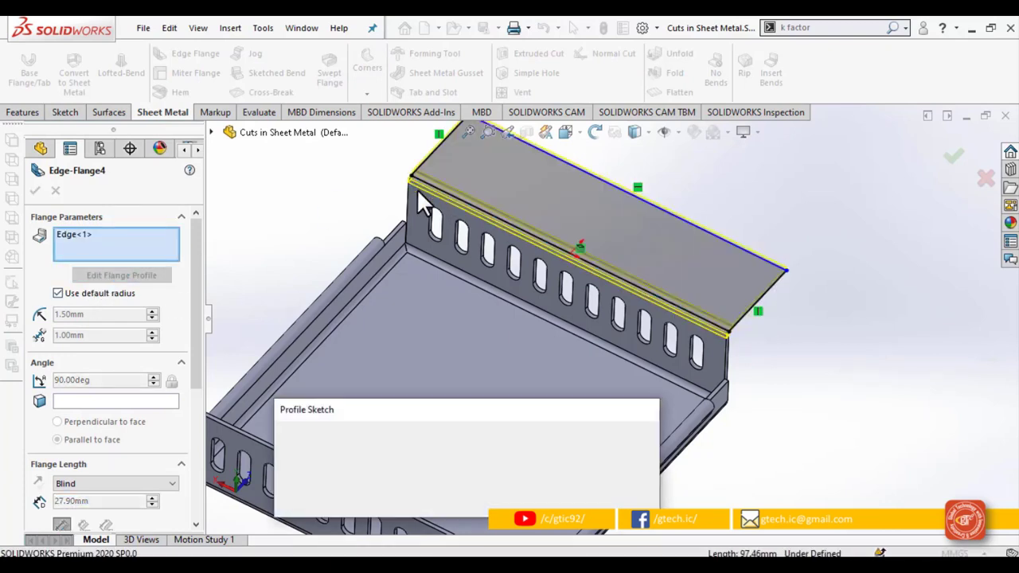
{"action": "left_click_drag", "start_coordinate": [412, 181], "coordinate": [682, 289]}
Dimension the side edge of the flange profile and set its length to 25 mm
{"action": "left_click", "coordinate": [56, 72]}
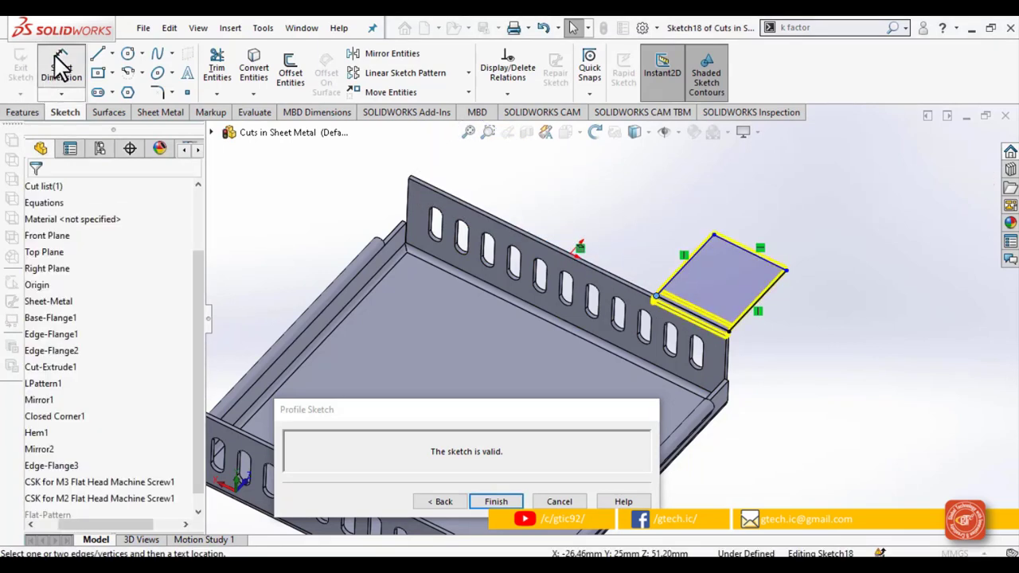
{"action": "left_click", "coordinate": [768, 292]}
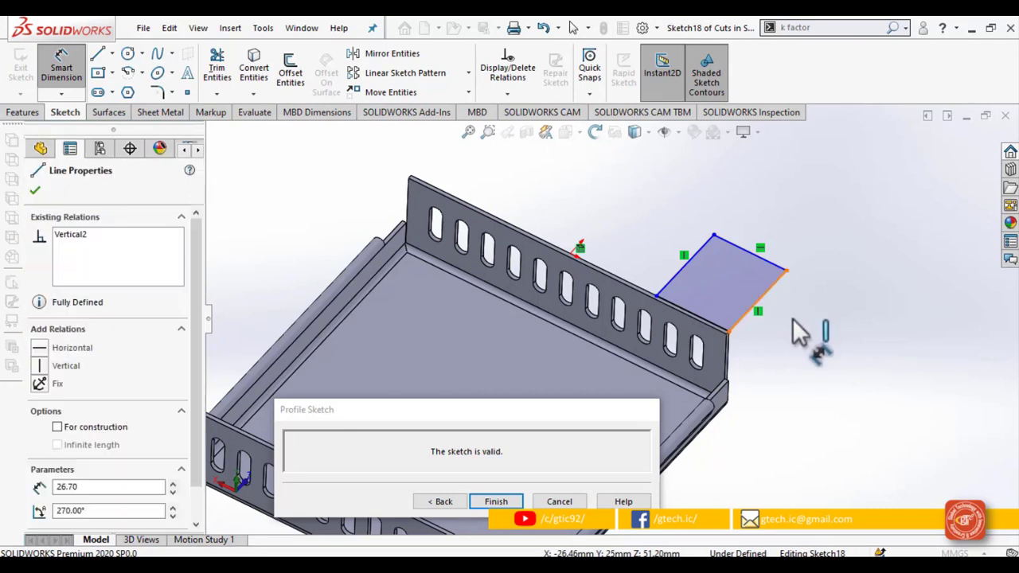
{"action": "left_click", "coordinate": [793, 335]}
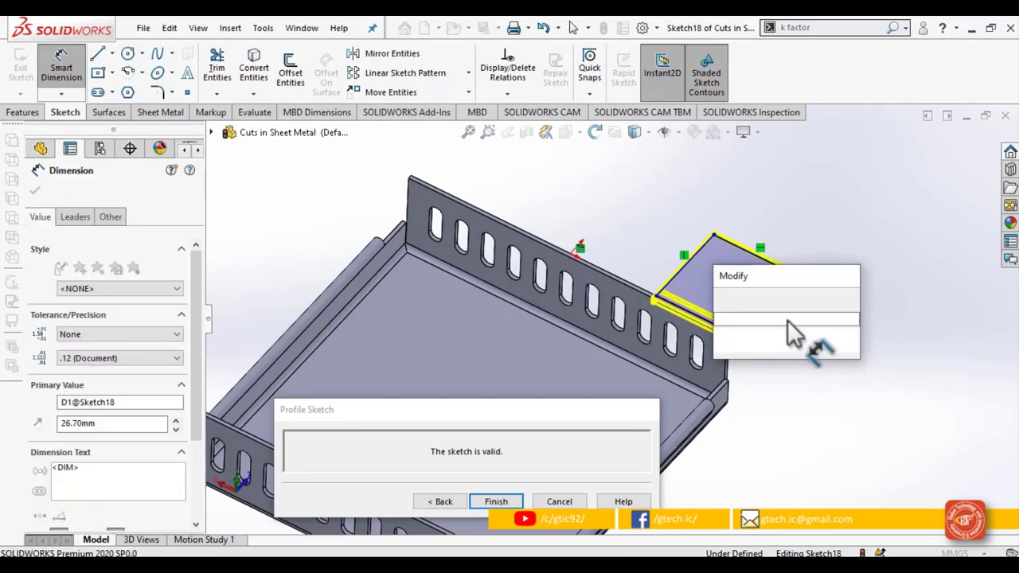
{"action": "key", "text": "Escape"}
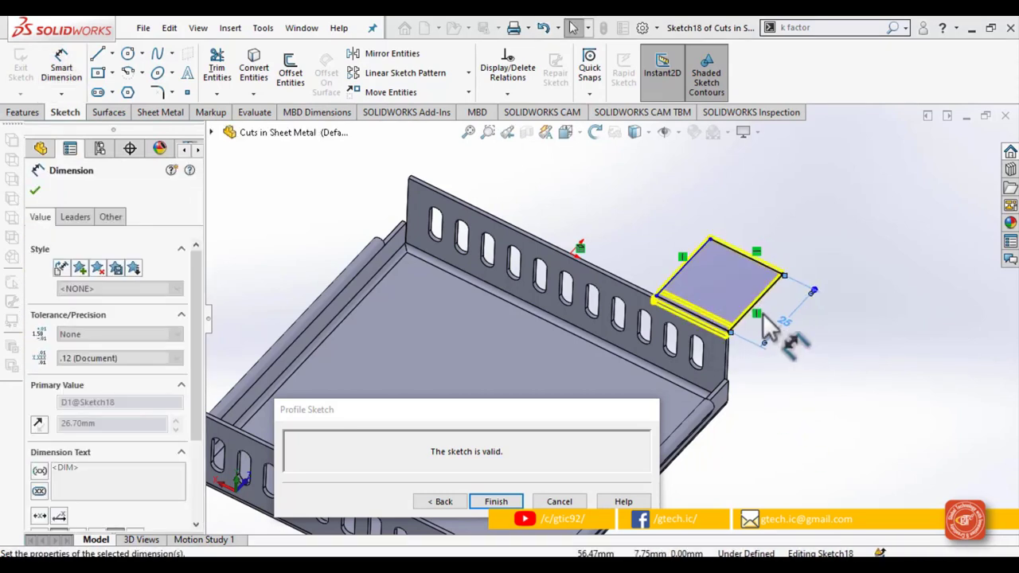
Dimension the outer edge of the flange profile and set its width to 23 mm
{"action": "left_click", "coordinate": [774, 241]}
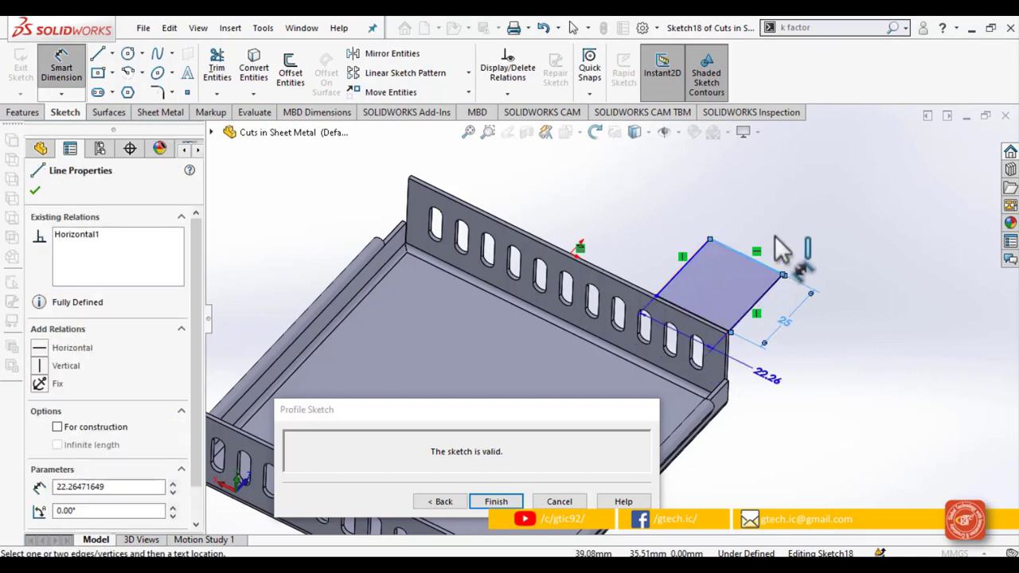
{"action": "left_click", "coordinate": [773, 253]}
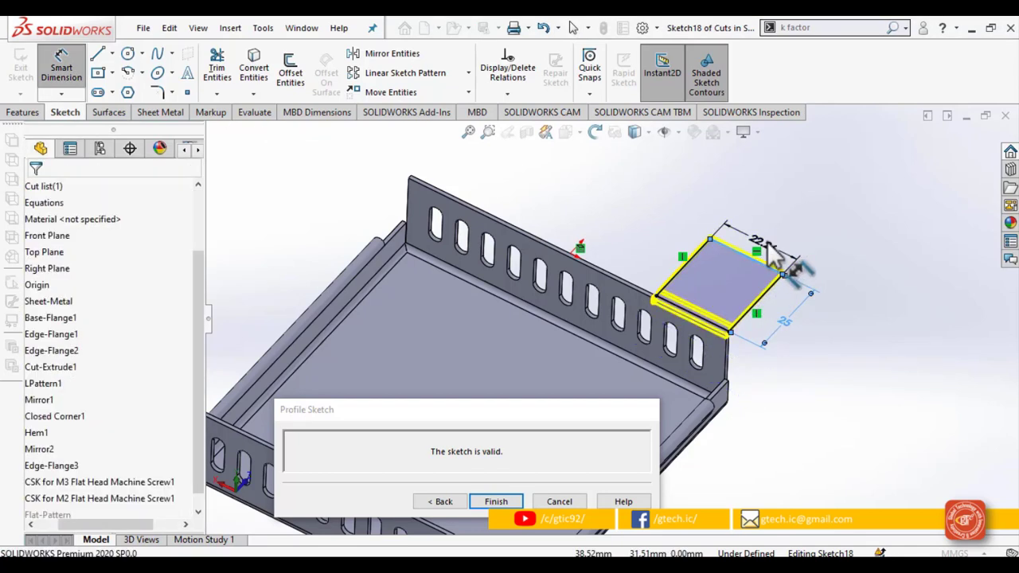
{"action": "left_click", "coordinate": [768, 244]}
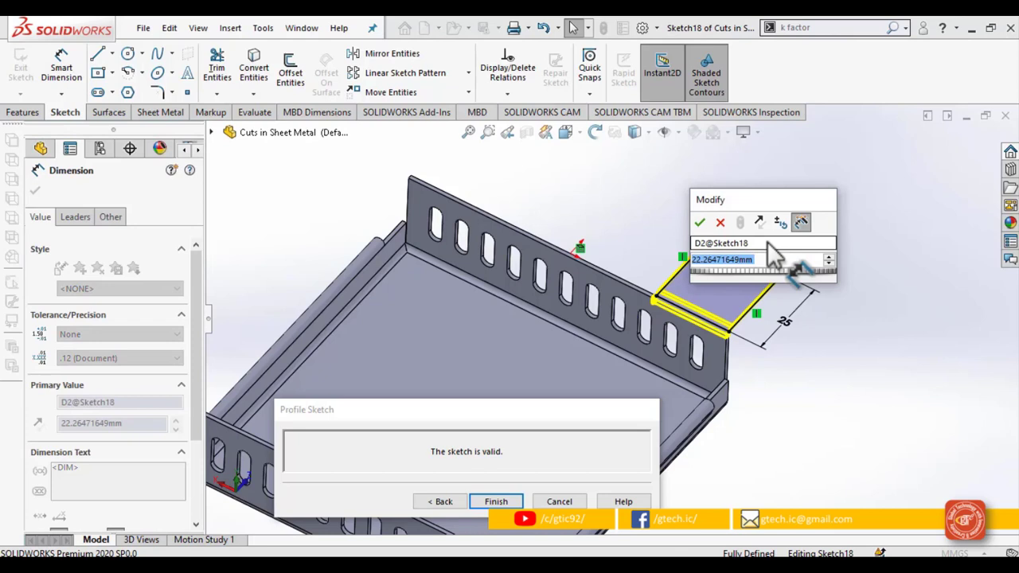
{"action": "type", "text": "23"}
{"action": "key", "text": "Return"}
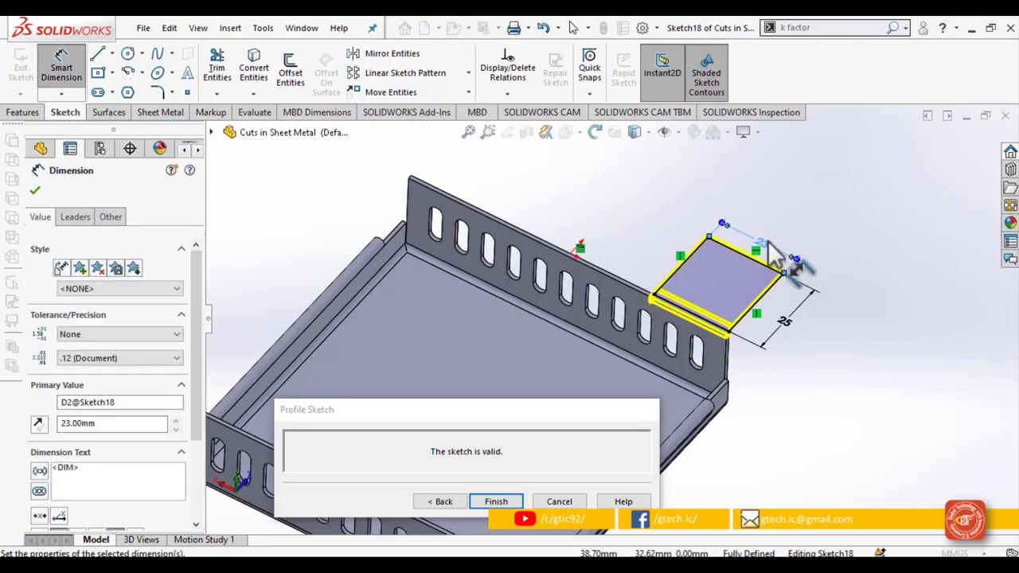
Sketch two straight slots parallel to the profile's outer edge, the outer one about 4.8 mm wide, the inner one with about 5.6 mm between centres
{"action": "scroll", "coordinate": [725, 270], "scroll_direction": "down", "scroll_amount": 2}
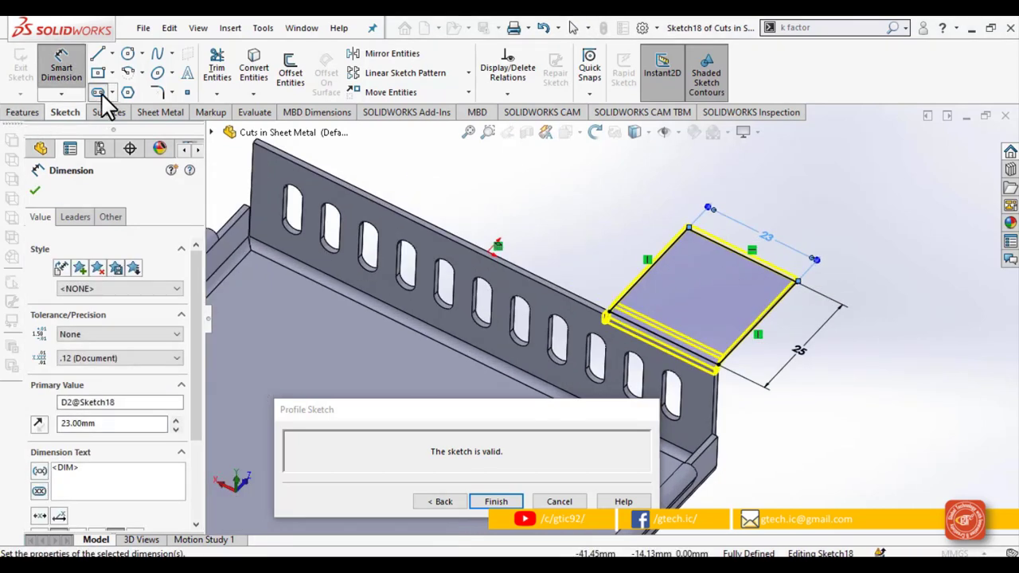
{"action": "left_click", "coordinate": [98, 94]}
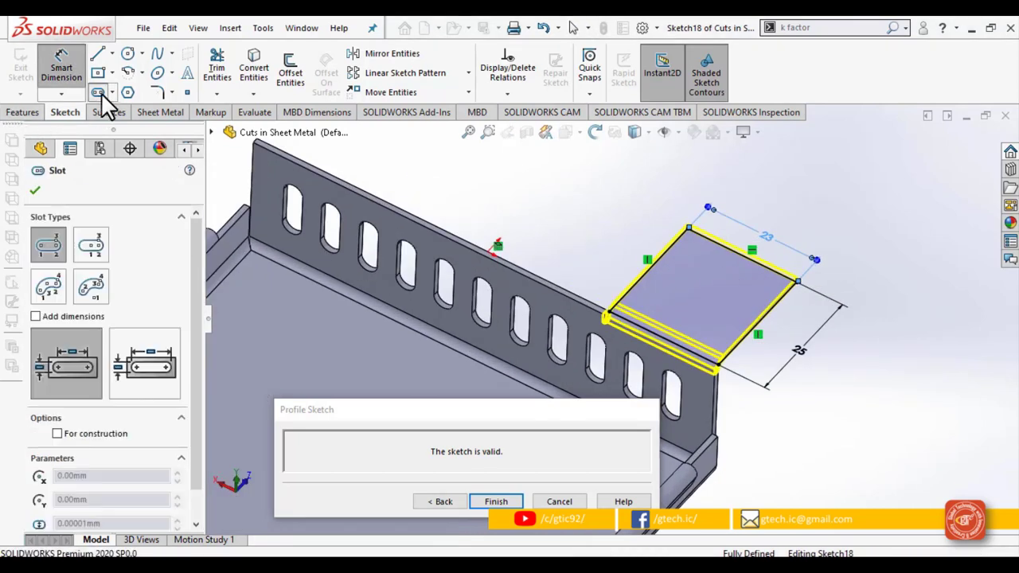
{"action": "left_click", "coordinate": [692, 265]}
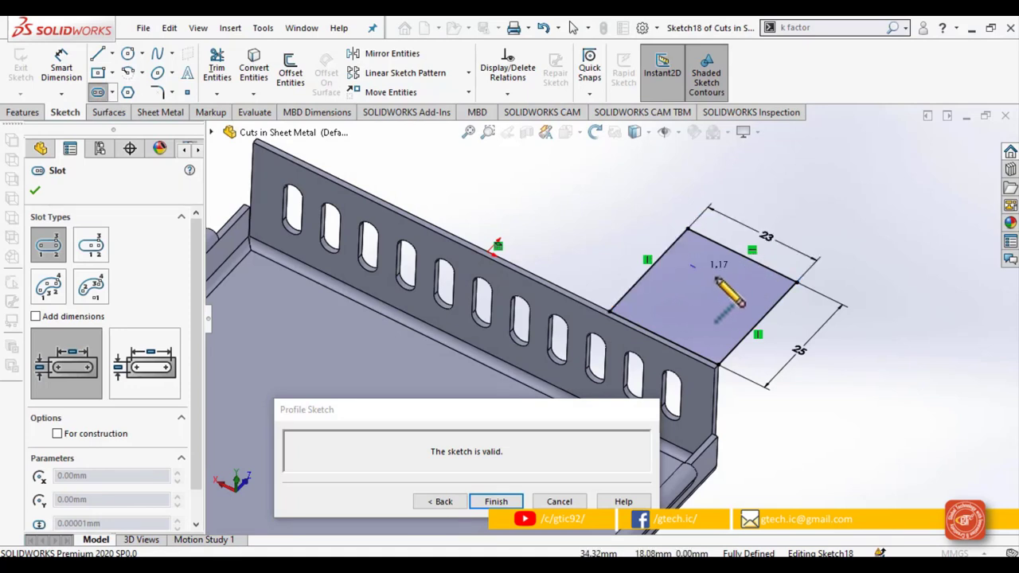
{"action": "left_click", "coordinate": [755, 288]}
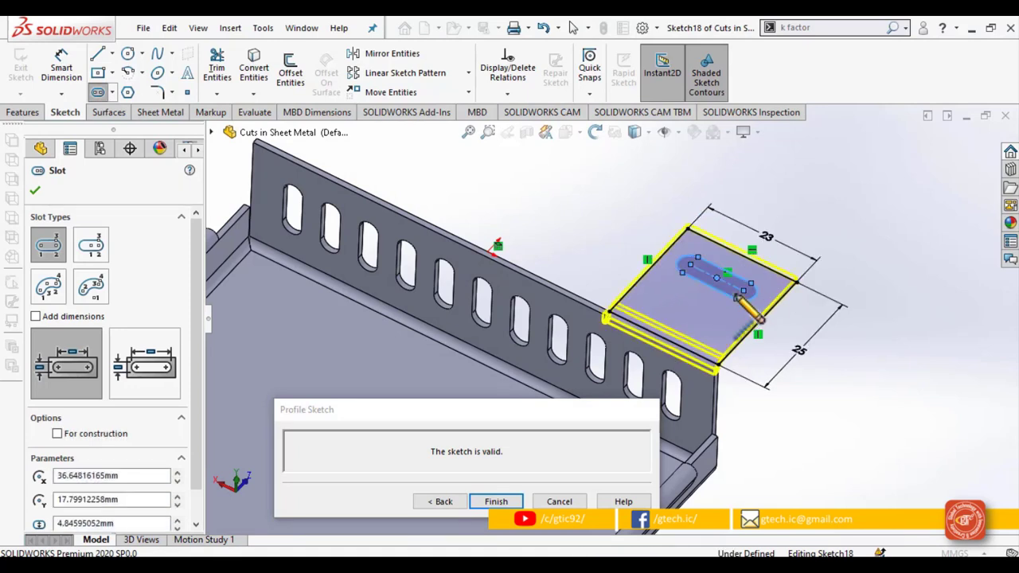
{"action": "left_click", "coordinate": [699, 297]}
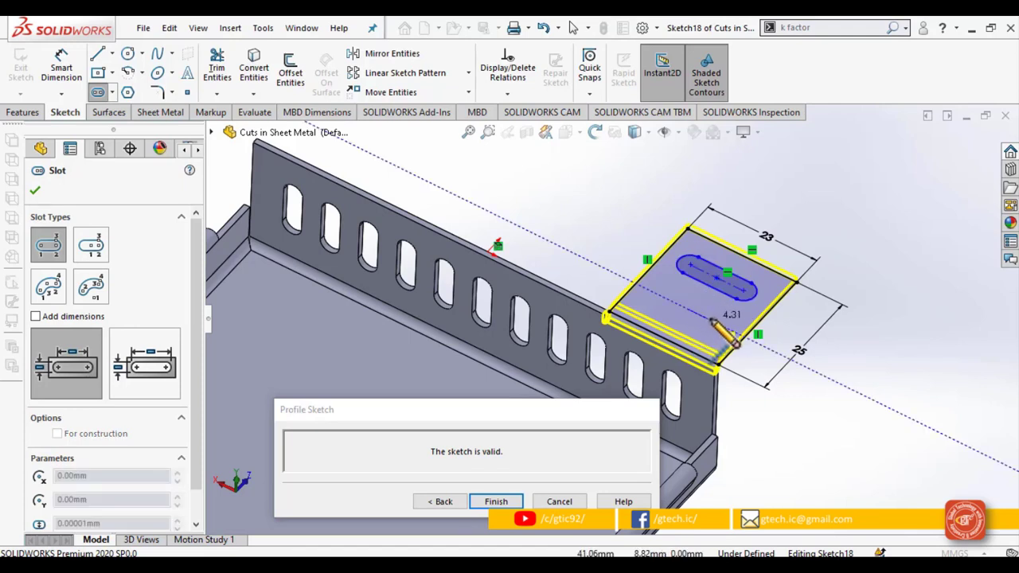
{"action": "left_click", "coordinate": [714, 322]}
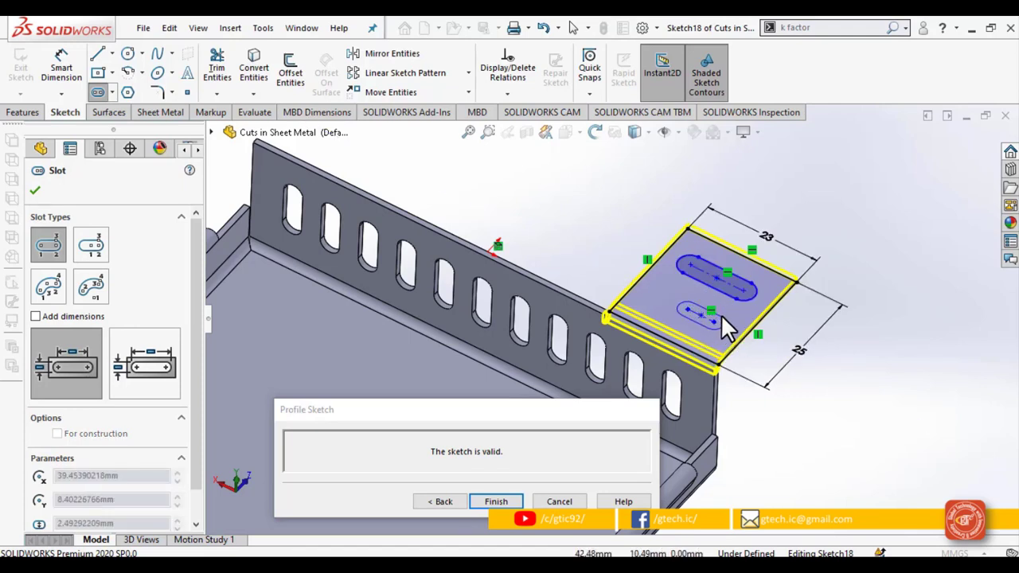
{"action": "left_click", "coordinate": [722, 315]}
{"action": "key", "text": "Escape"}
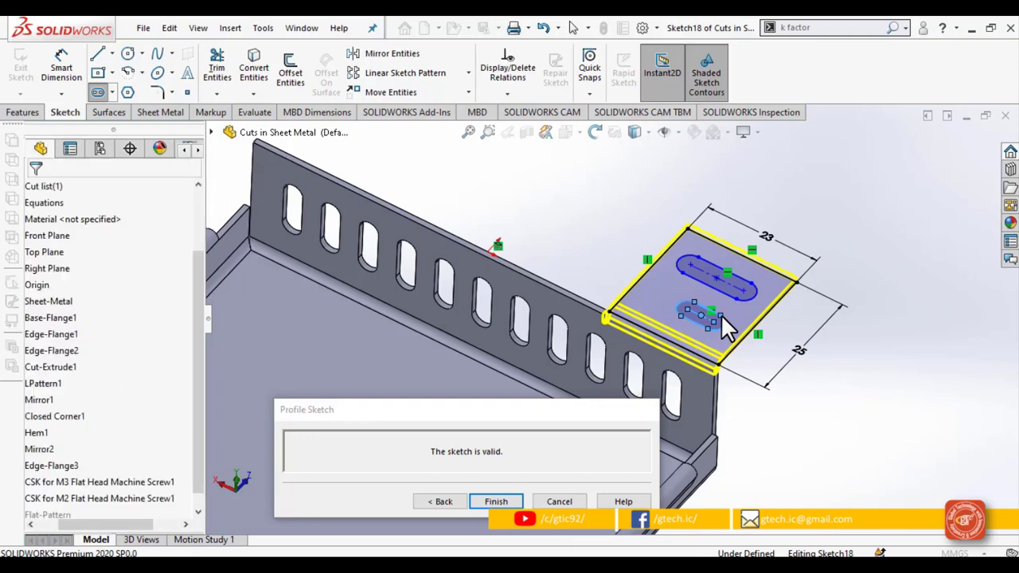
Make the two slots in the flange profile equal with a relation between their centrelines
{"action": "scroll", "coordinate": [721, 314], "scroll_direction": "down", "scroll_amount": 3}
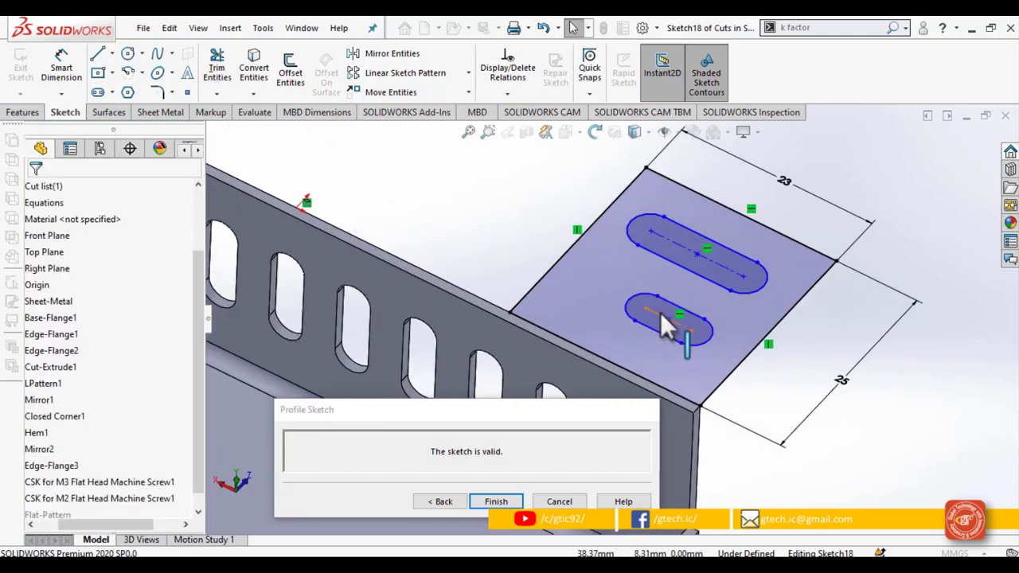
{"action": "left_click", "coordinate": [660, 312]}
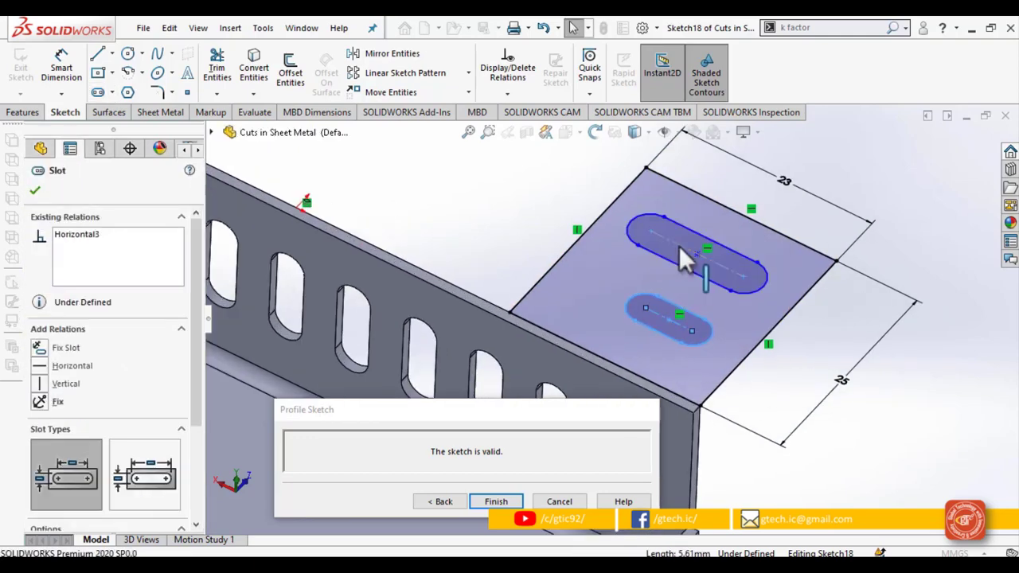
{"action": "left_click", "coordinate": [679, 246], "text": "ctrl"}
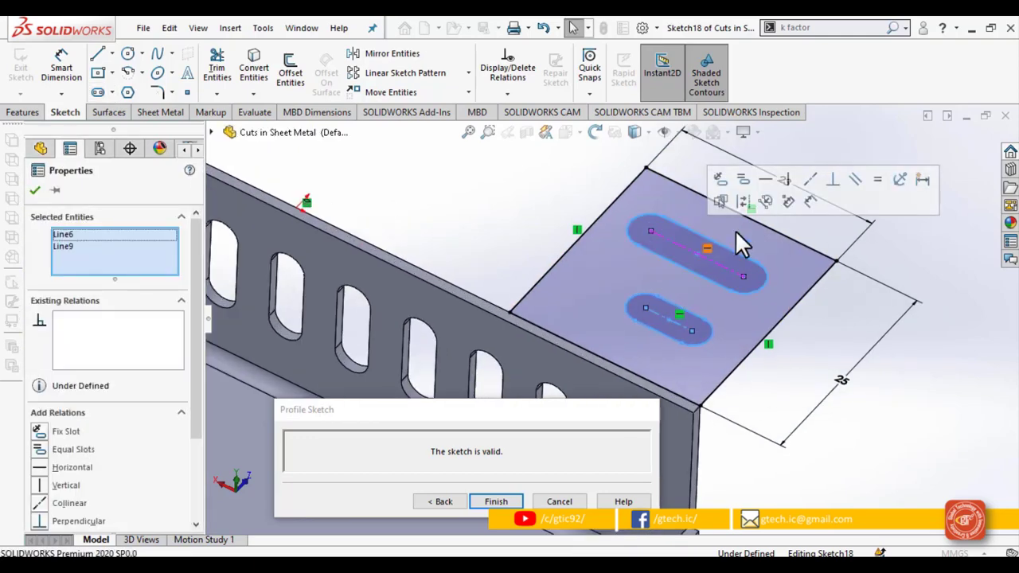
{"action": "left_click", "coordinate": [873, 189]}
{"action": "left_click", "coordinate": [921, 266]}
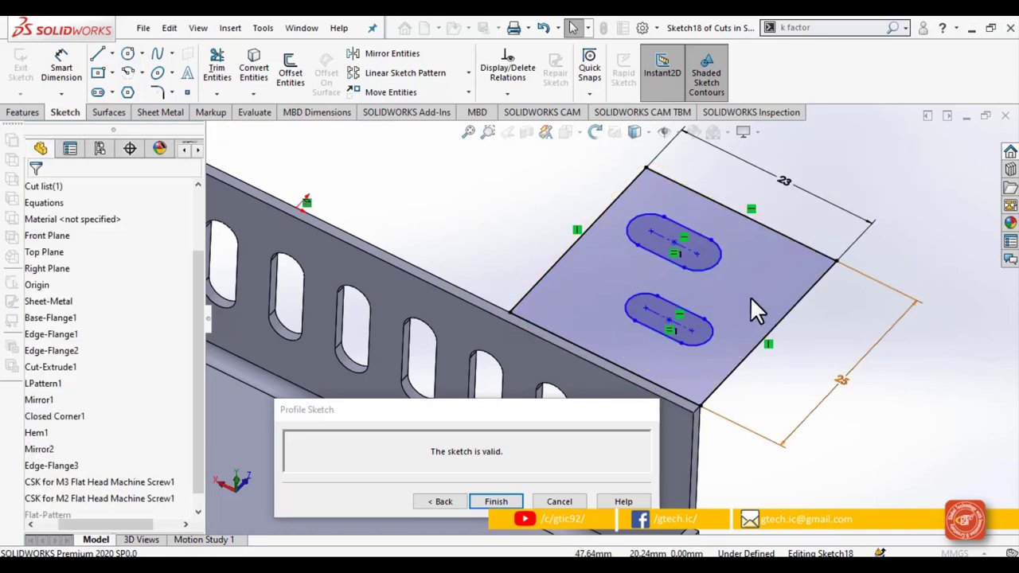
{"action": "left_click", "coordinate": [697, 254]}
{"action": "left_click", "coordinate": [694, 334], "text": "ctrl"}
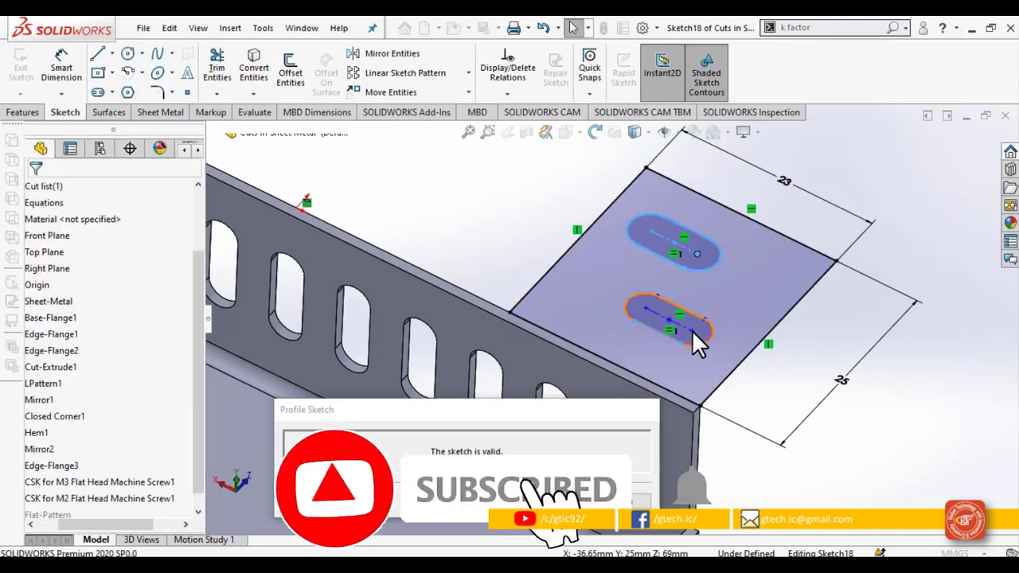
{"action": "left_click", "coordinate": [693, 333], "text": "ctrl"}
{"action": "left_click", "coordinate": [810, 310]}
Align the two slots by adding a Vertical relation between their end centre points nearest the flange's free side
{"action": "left_click", "coordinate": [705, 330]}
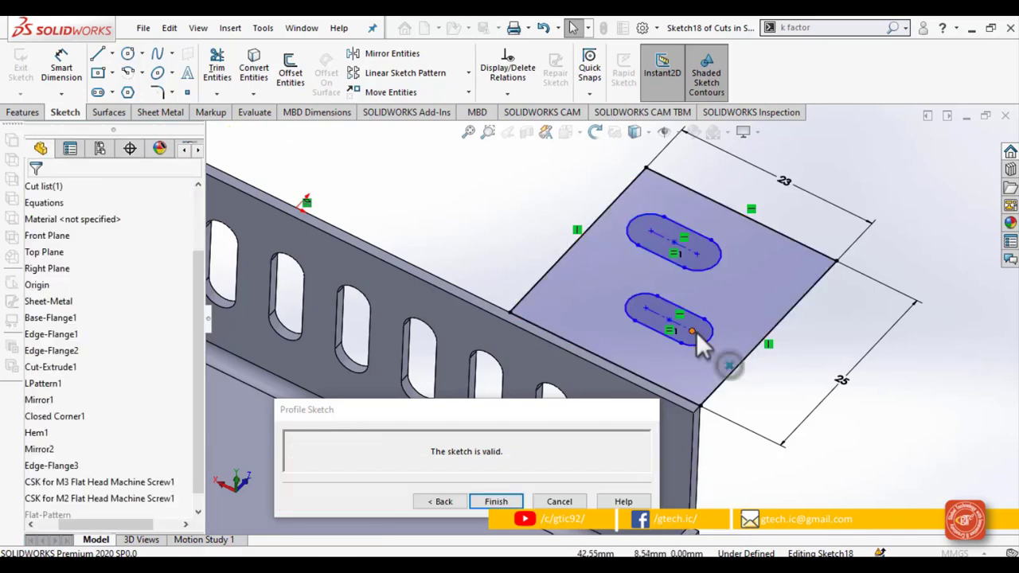
{"action": "left_click", "coordinate": [698, 255]}
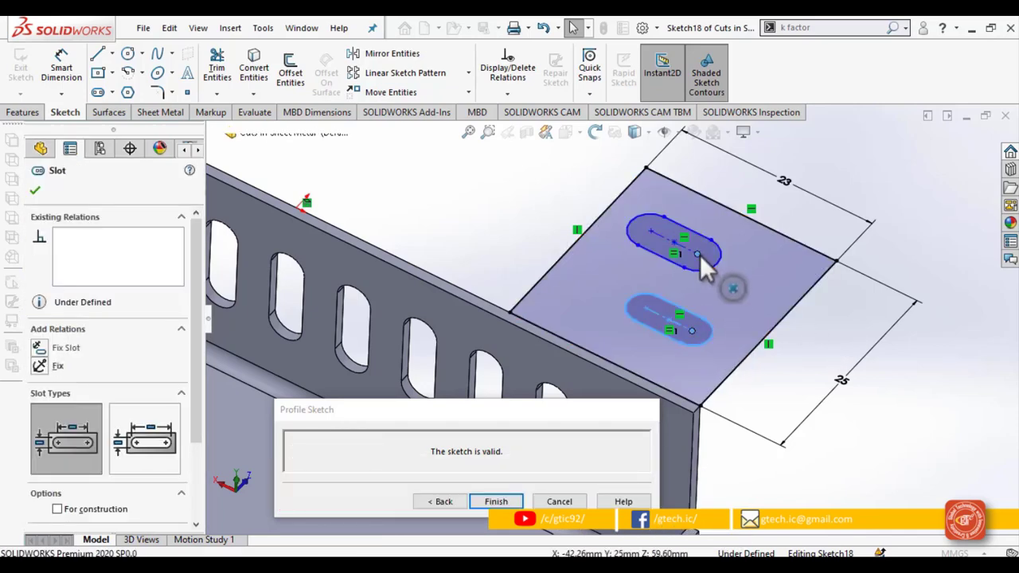
{"action": "left_click", "coordinate": [692, 331], "text": "ctrl"}
{"action": "scroll", "coordinate": [38, 489], "scroll_direction": "down", "scroll_amount": 1}
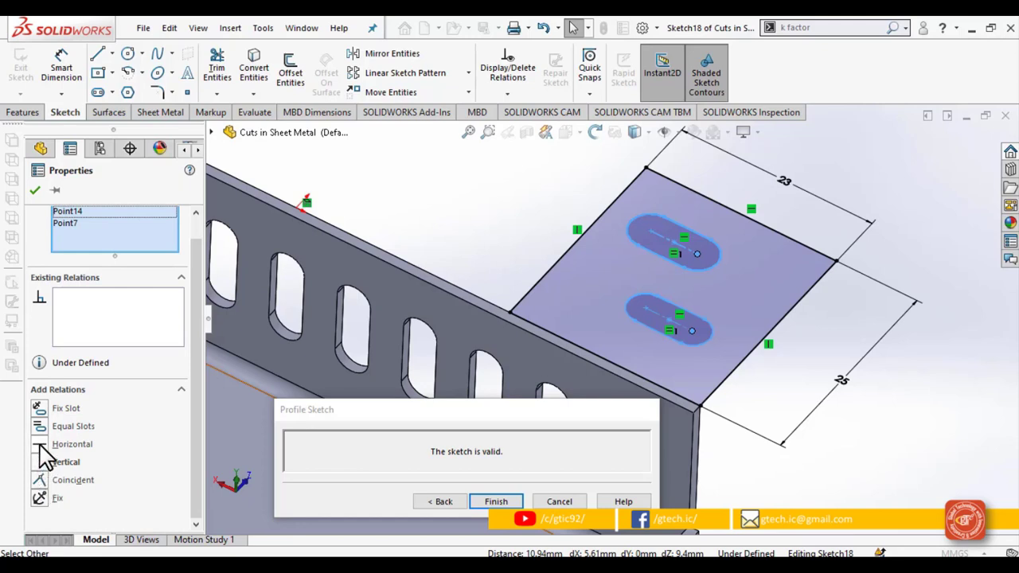
{"action": "left_click", "coordinate": [40, 463]}
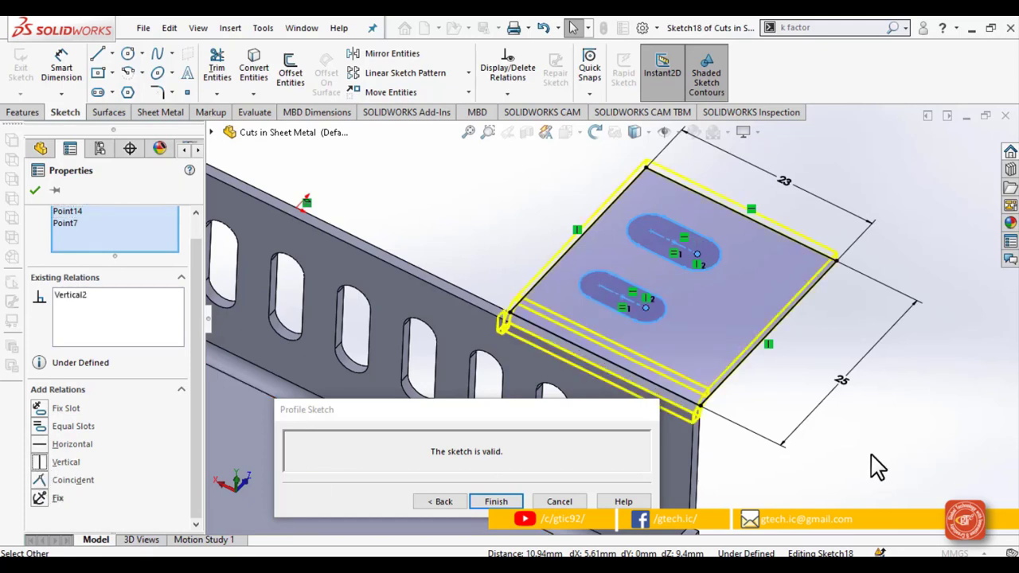
{"action": "left_click", "coordinate": [847, 439]}
Dimension the outer slot's centreline and set its centre-to-centre length to 10 mm
{"action": "left_click", "coordinate": [64, 71]}
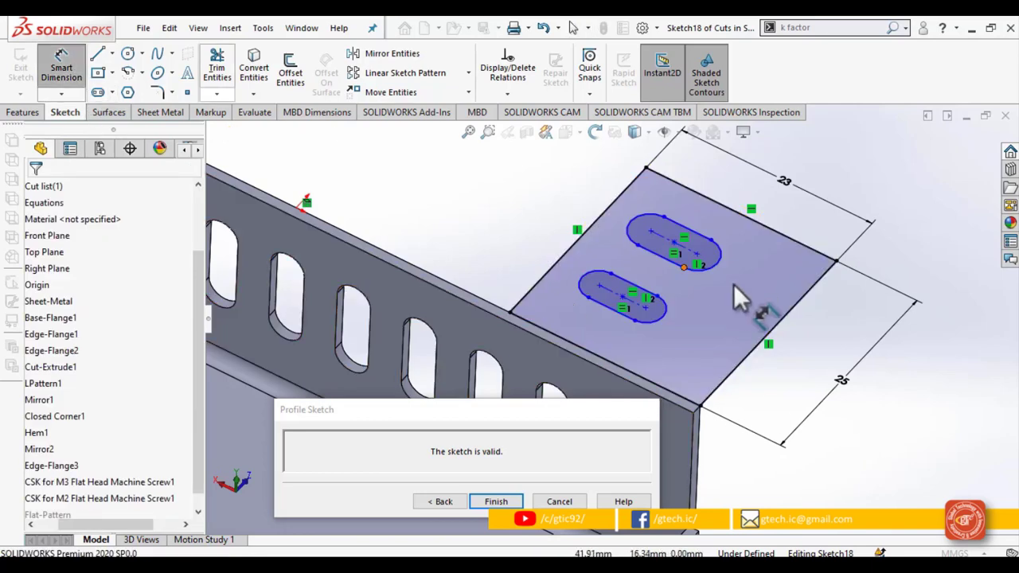
{"action": "left_click", "coordinate": [669, 244]}
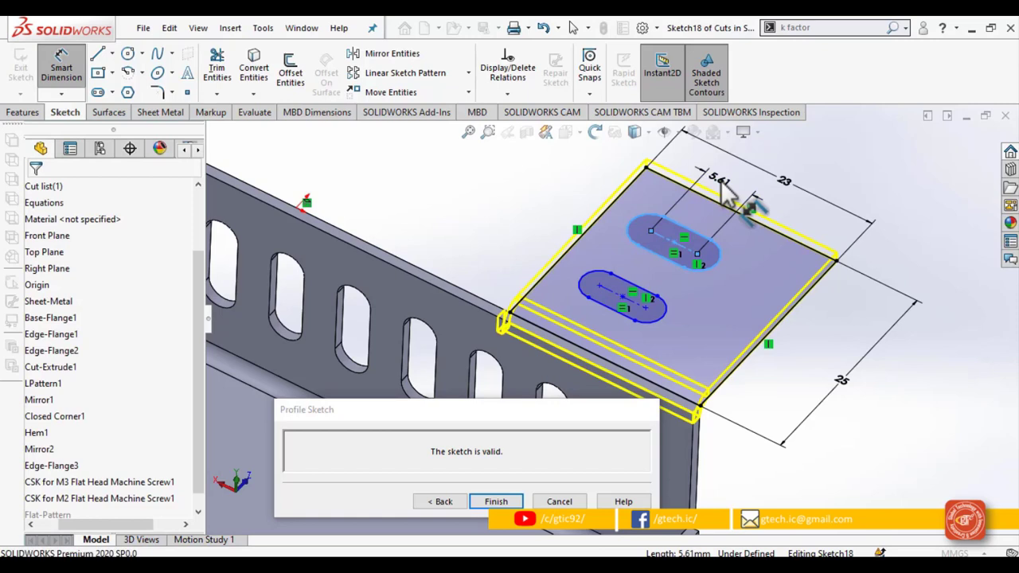
{"action": "left_click", "coordinate": [726, 192]}
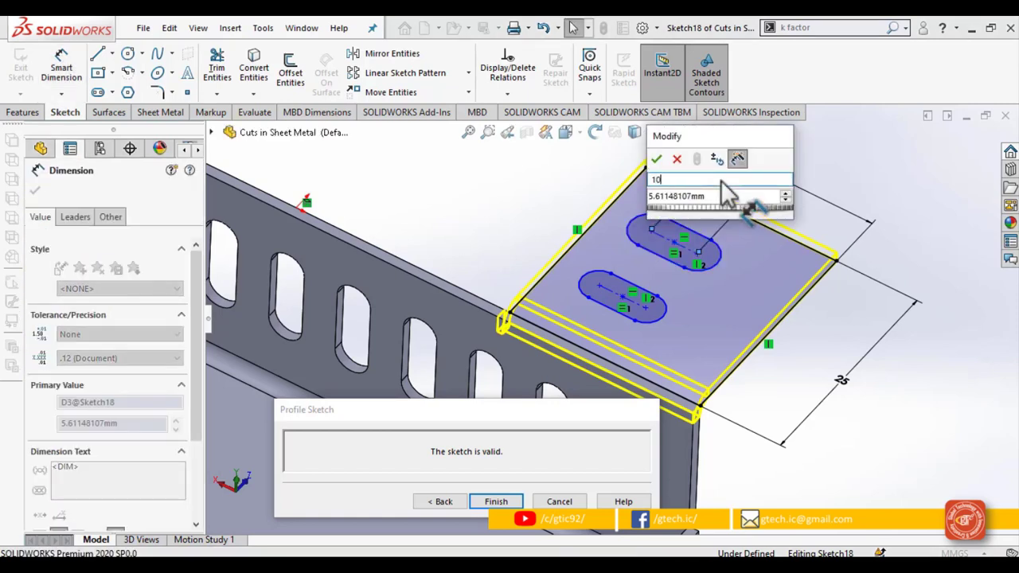
{"action": "key", "text": "Tab"}
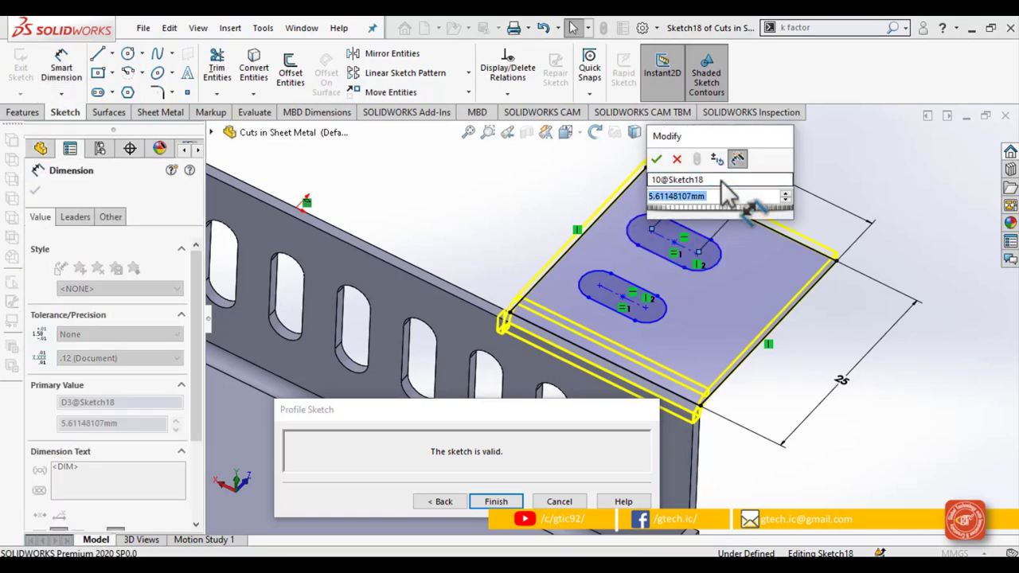
{"action": "type", "text": "10"}
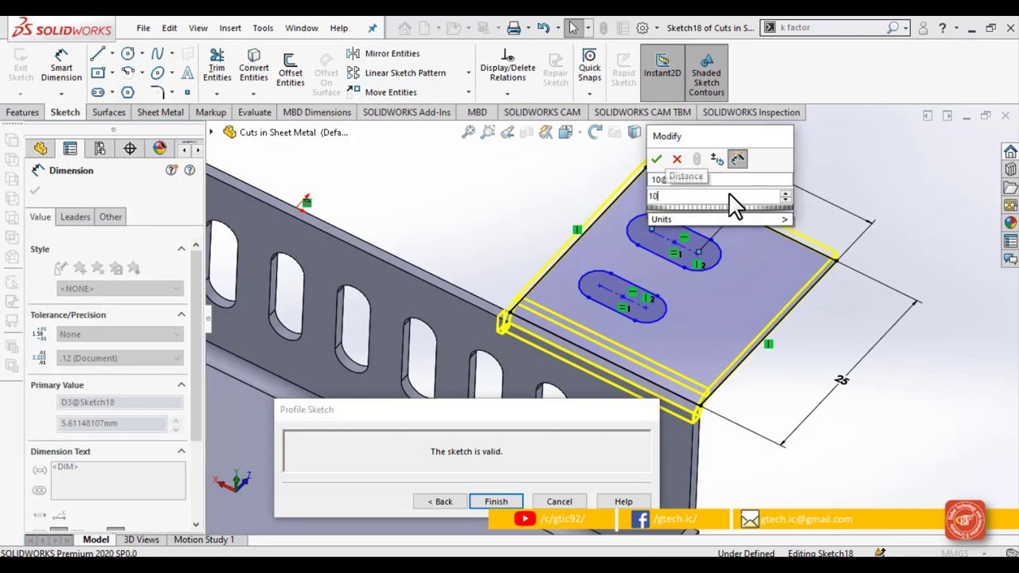
{"action": "key", "text": "Return"}
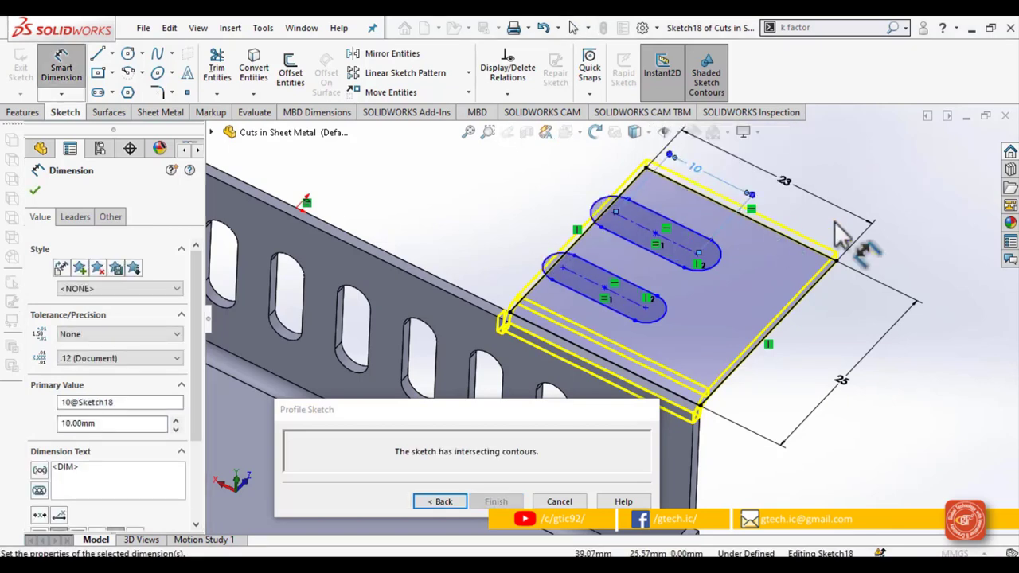
{"action": "left_click", "coordinate": [937, 232]}
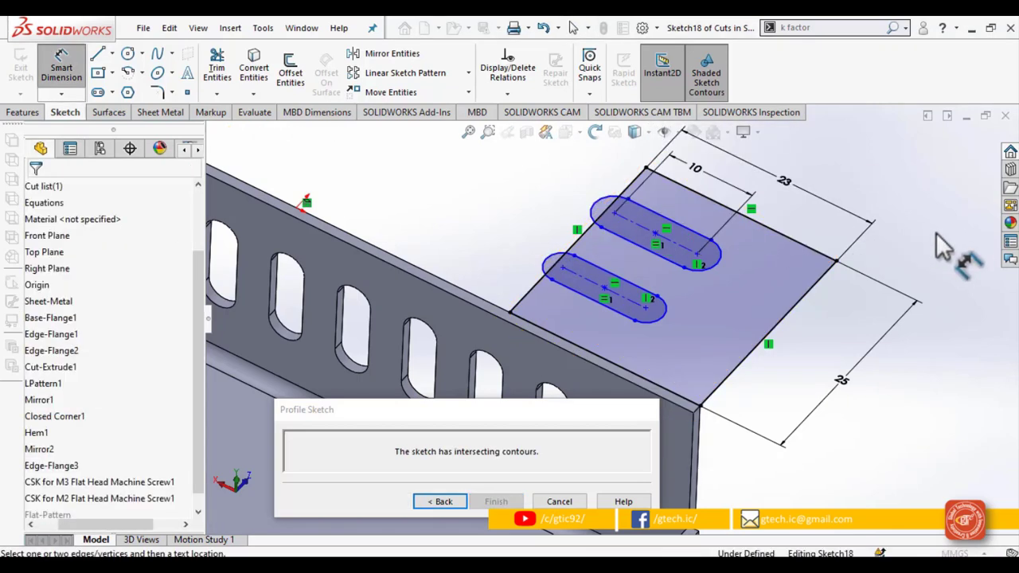
{"action": "left_click", "coordinate": [765, 237]}
{"action": "right_click", "coordinate": [768, 238]}
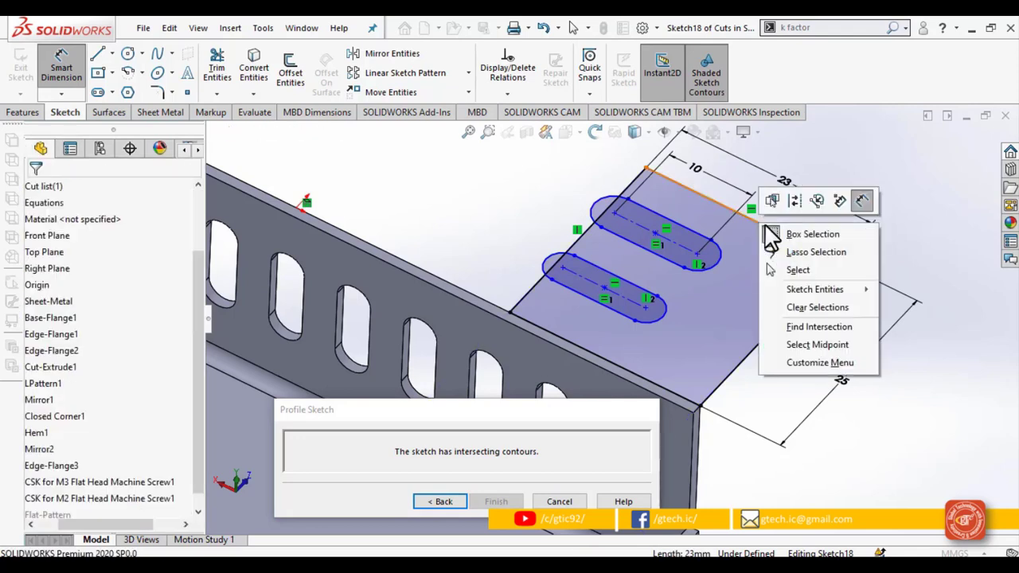
{"action": "left_click", "coordinate": [818, 346]}
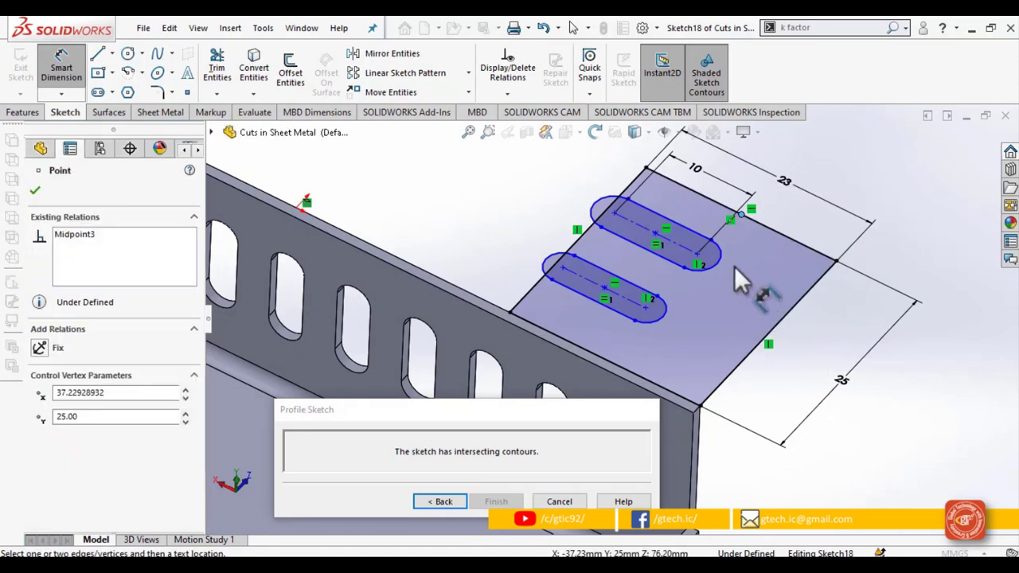
{"action": "left_click", "coordinate": [661, 248]}
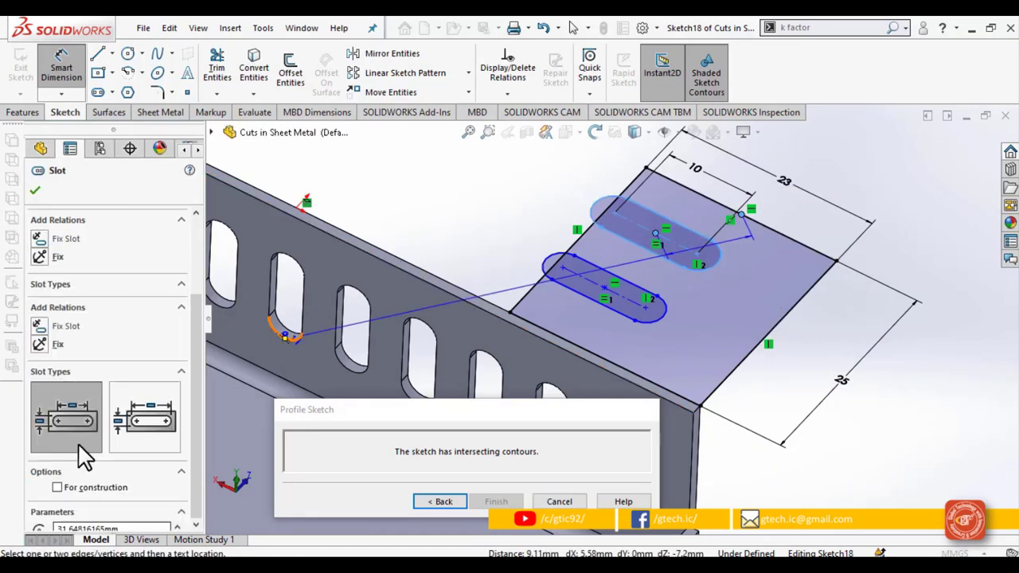
{"action": "scroll", "coordinate": [83, 417], "scroll_direction": "down", "scroll_amount": 3}
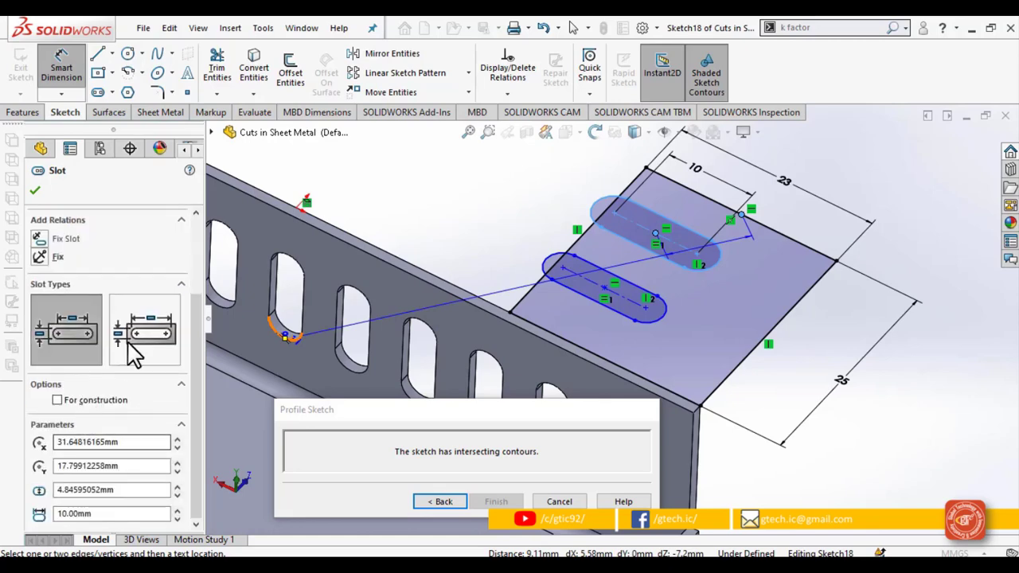
{"action": "key", "text": "Escape"}
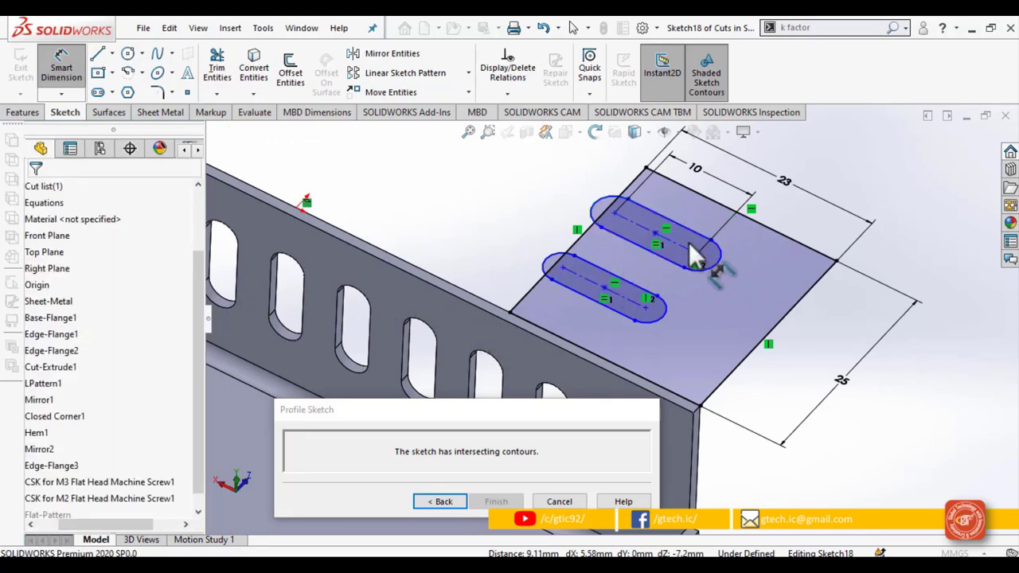
{"action": "key", "text": "Escape"}
Centre the outer slot across the flange by adding a Vertical relation between its centre point and the outer edge's midpoint
{"action": "left_click", "coordinate": [660, 241]}
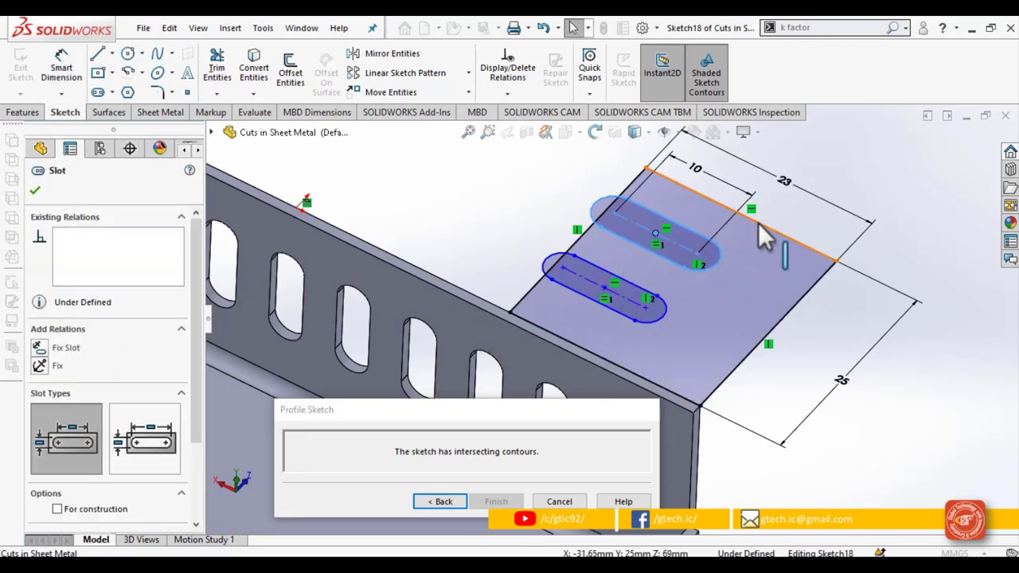
{"action": "left_click", "coordinate": [765, 237]}
{"action": "right_click", "coordinate": [742, 213]}
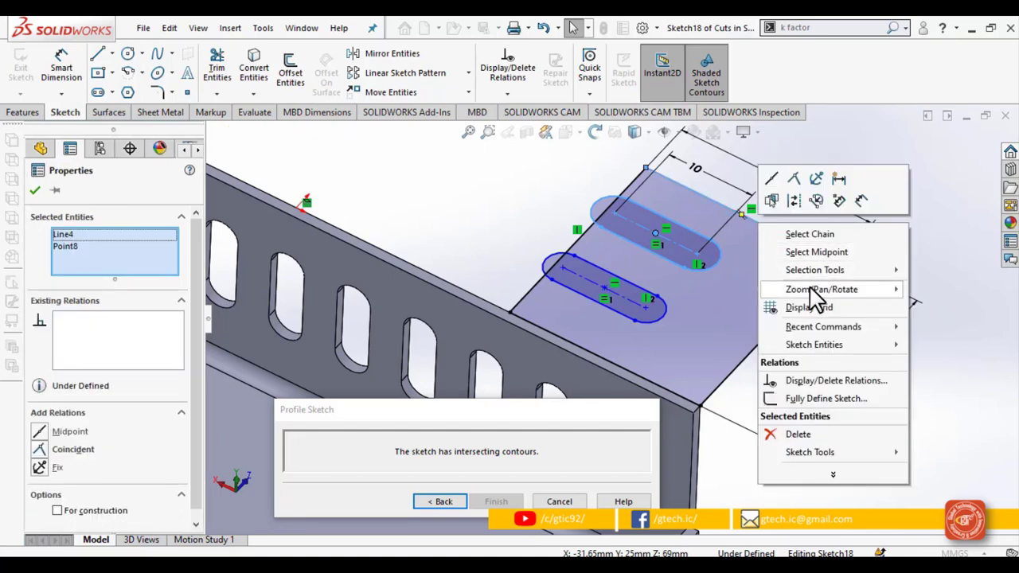
{"action": "left_click", "coordinate": [816, 251]}
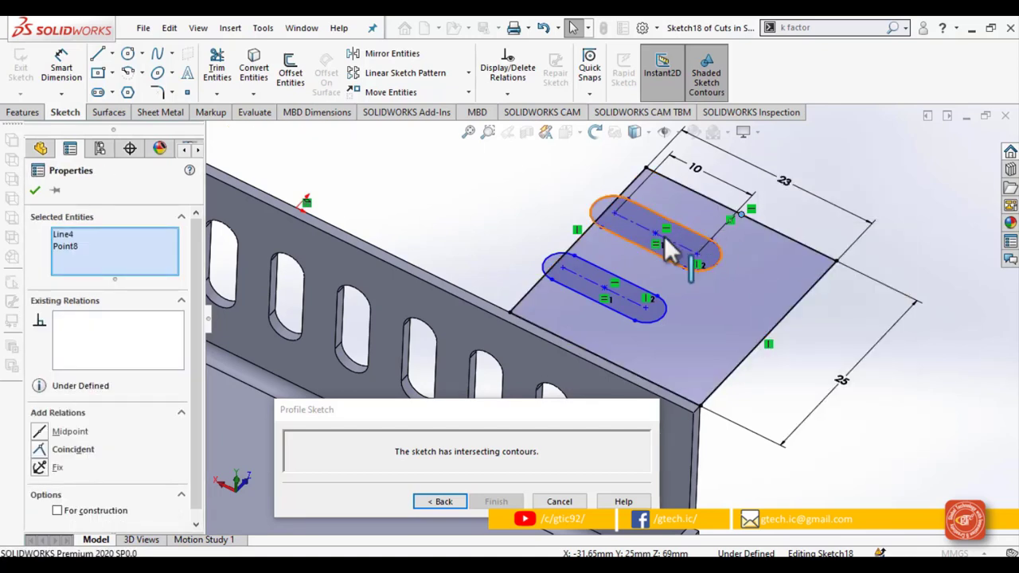
{"action": "left_click", "coordinate": [655, 234], "text": "ctrl"}
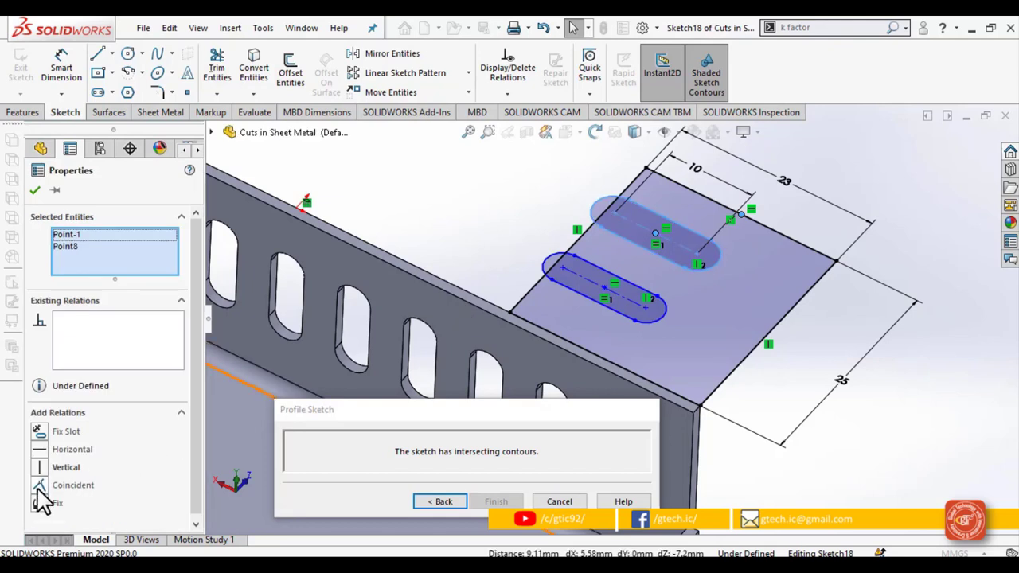
{"action": "left_click", "coordinate": [40, 469]}
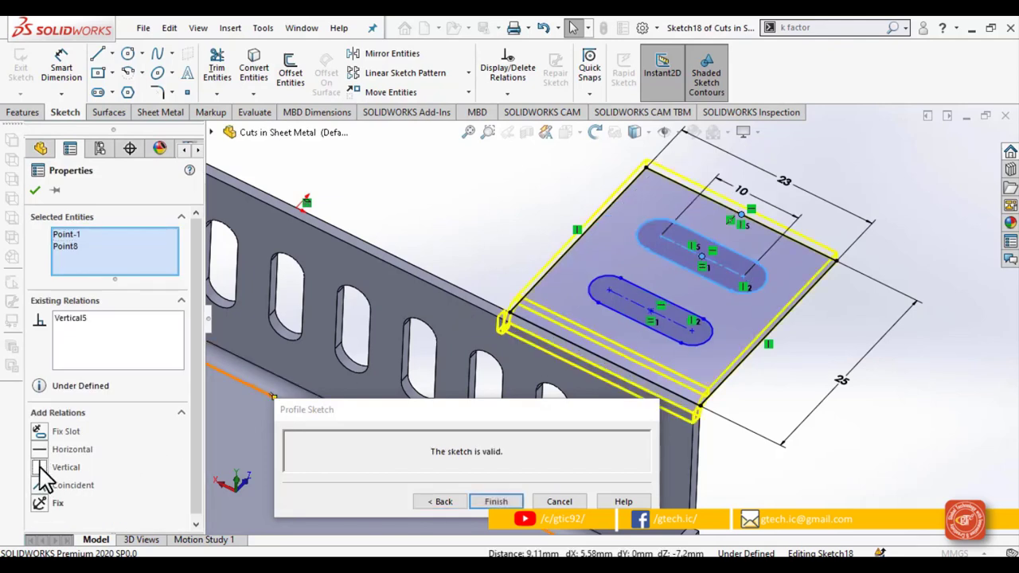
{"action": "left_click", "coordinate": [850, 439]}
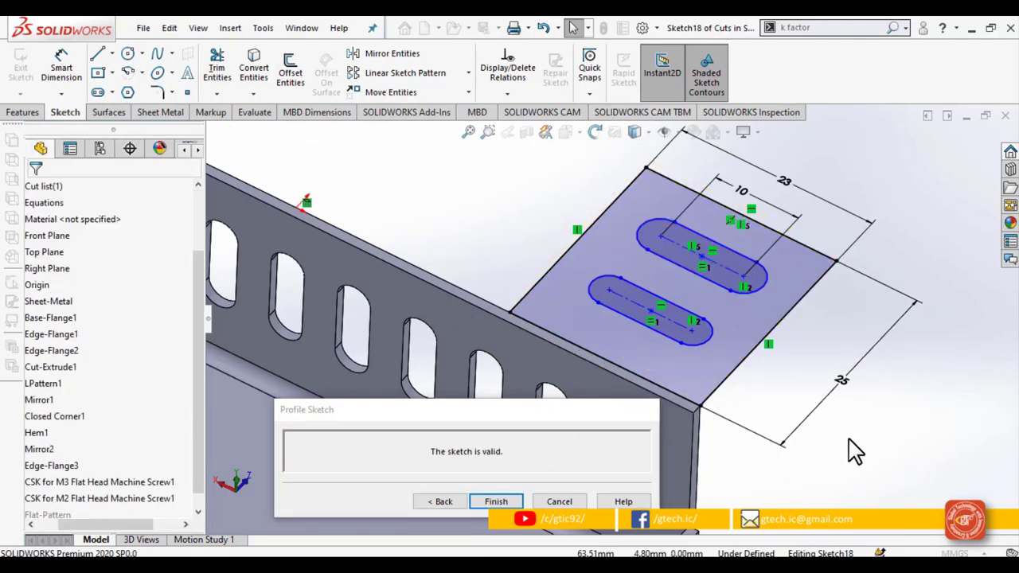
Dimension the gap between the facing straight sides of the two slots and set it to 4 mm
{"action": "left_click", "coordinate": [53, 80]}
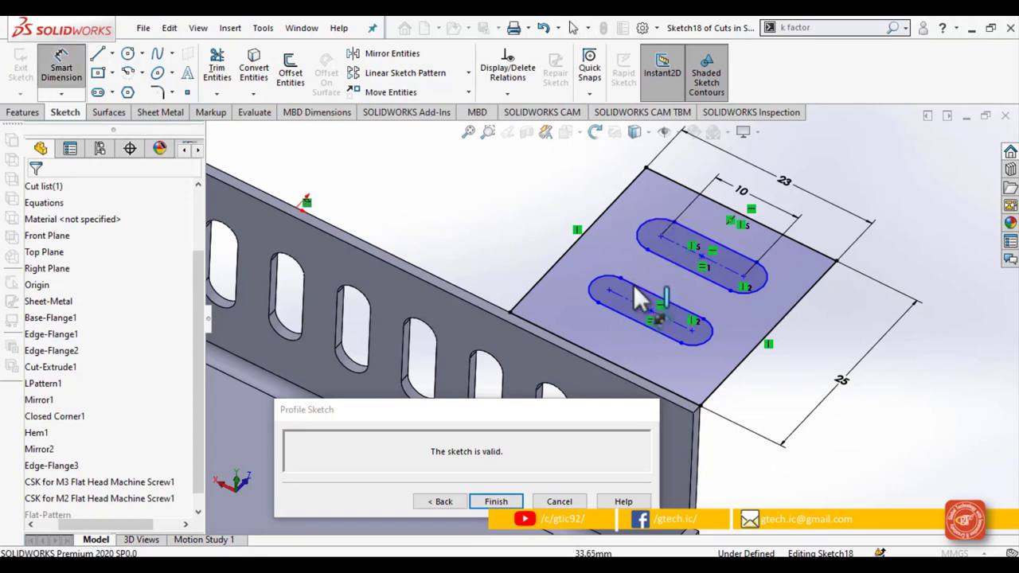
{"action": "left_click", "coordinate": [663, 269]}
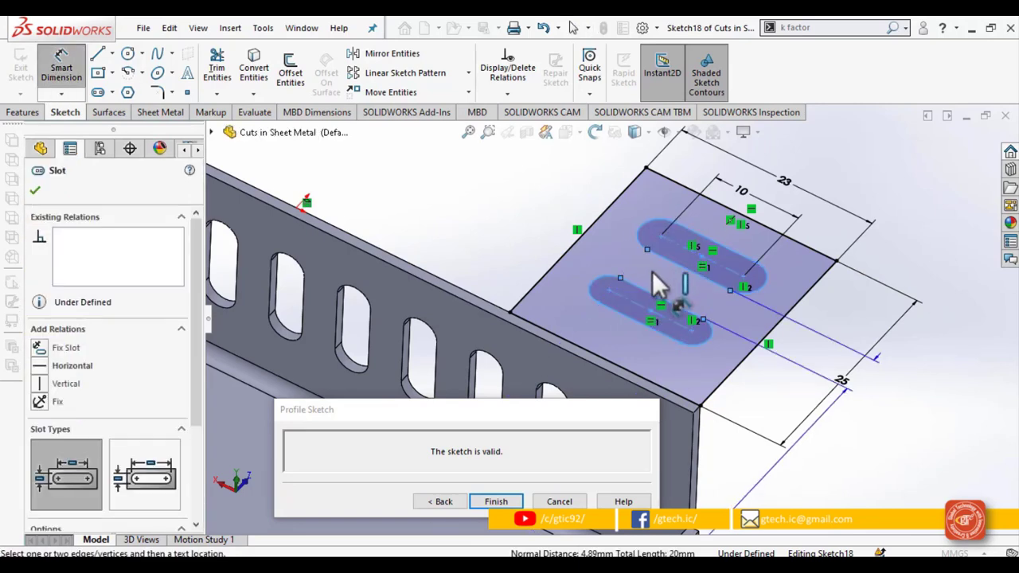
{"action": "left_click", "coordinate": [816, 357]}
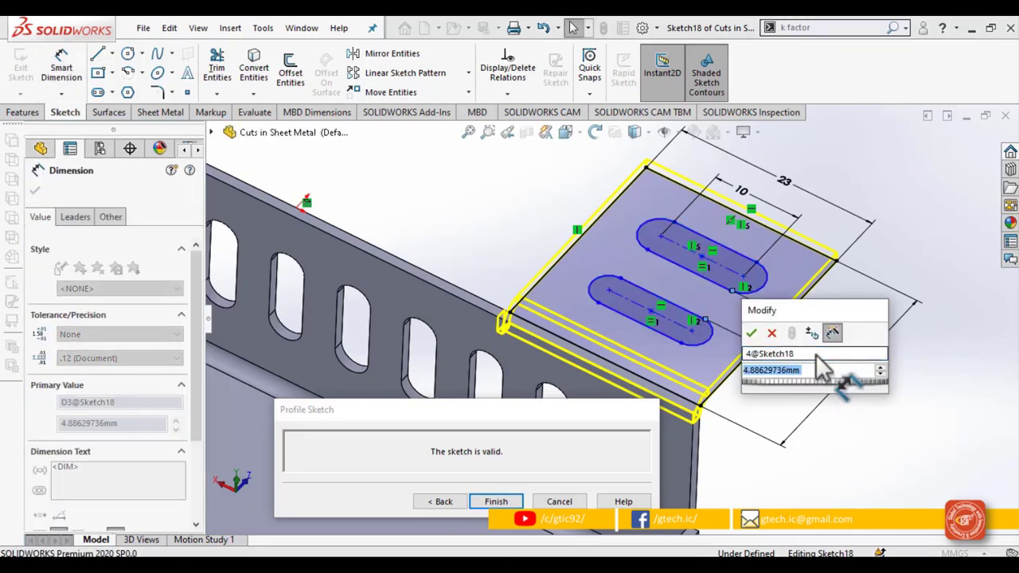
{"action": "type", "text": "4"}
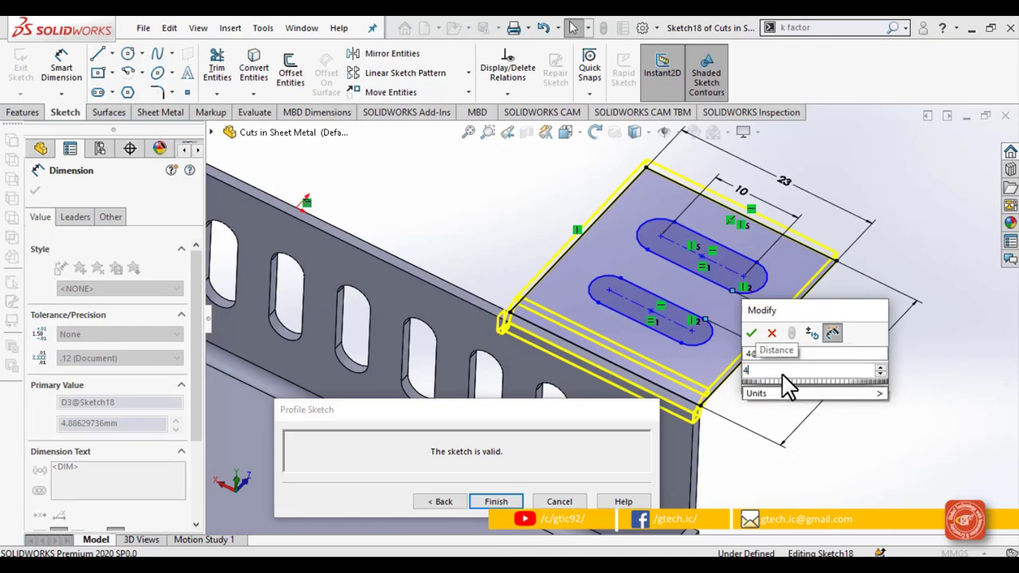
{"action": "key", "text": "Return"}
{"action": "left_click", "coordinate": [821, 319]}
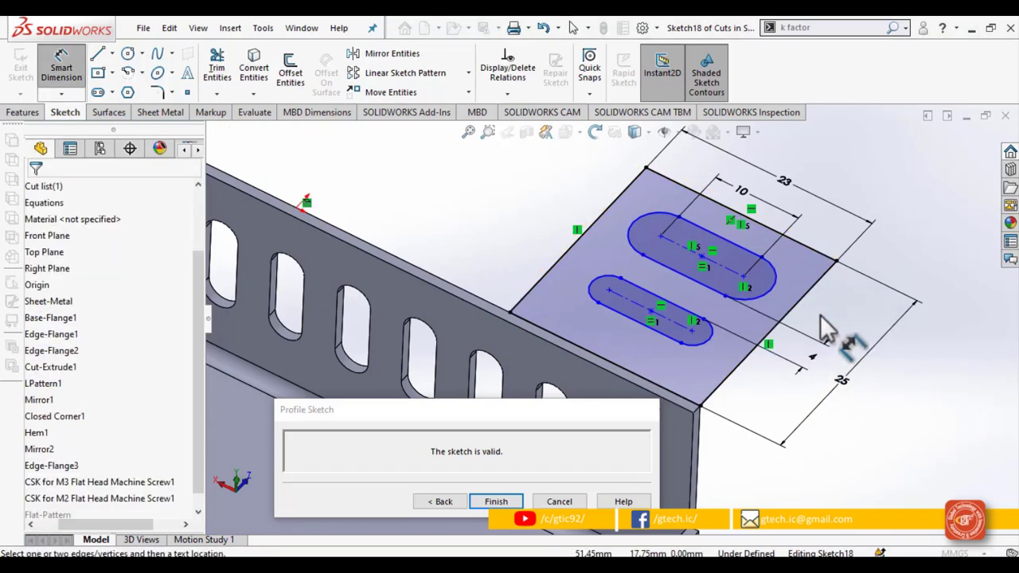
Dimension the end arc of the outer slot and set its radius to 2 mm
{"action": "left_click", "coordinate": [772, 290]}
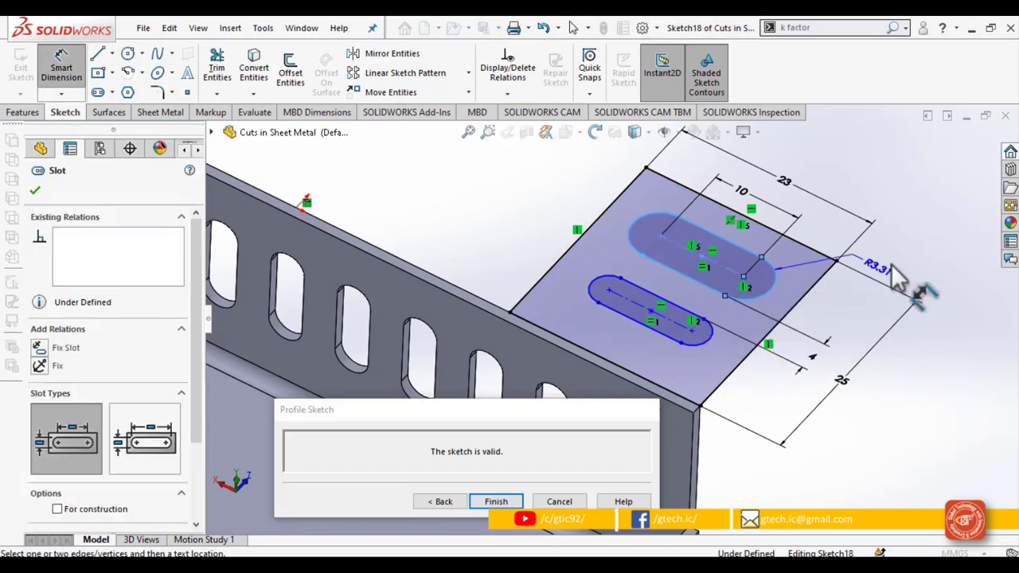
{"action": "left_click", "coordinate": [900, 268]}
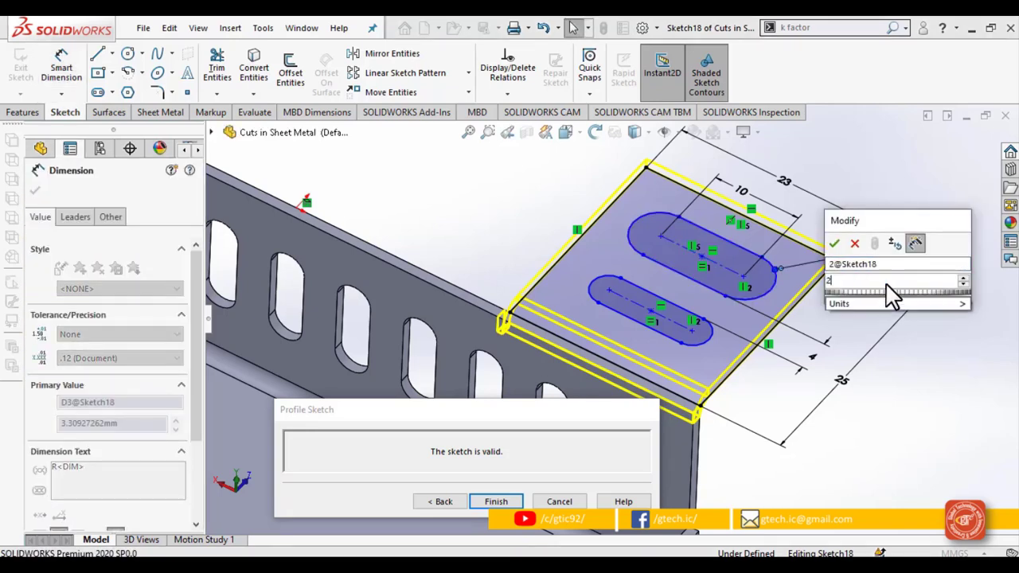
{"action": "key", "text": "Return"}
{"action": "left_click", "coordinate": [858, 311]}
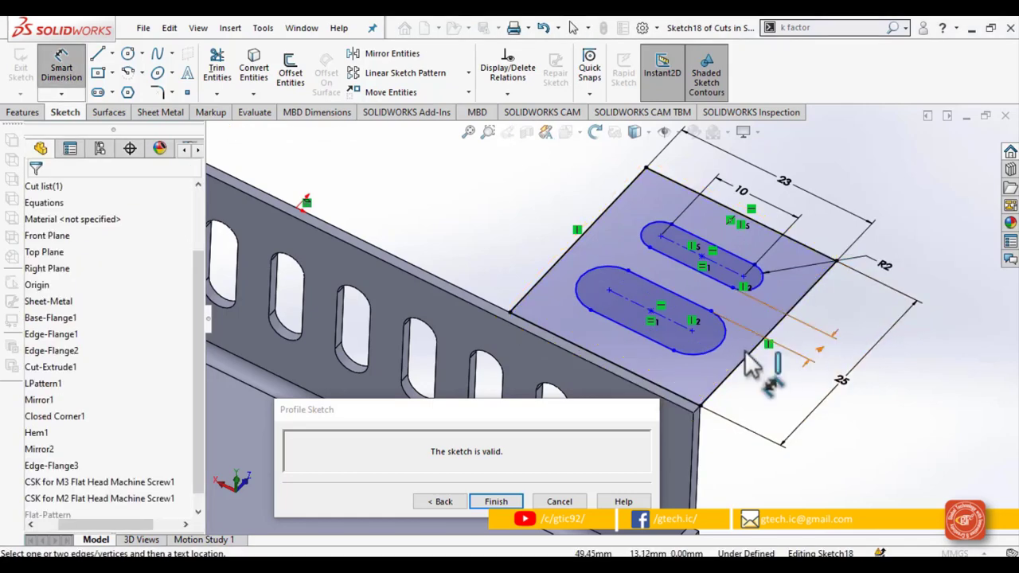
Add an Equal relation between the end arcs of the two slots
{"action": "key", "text": "Escape"}
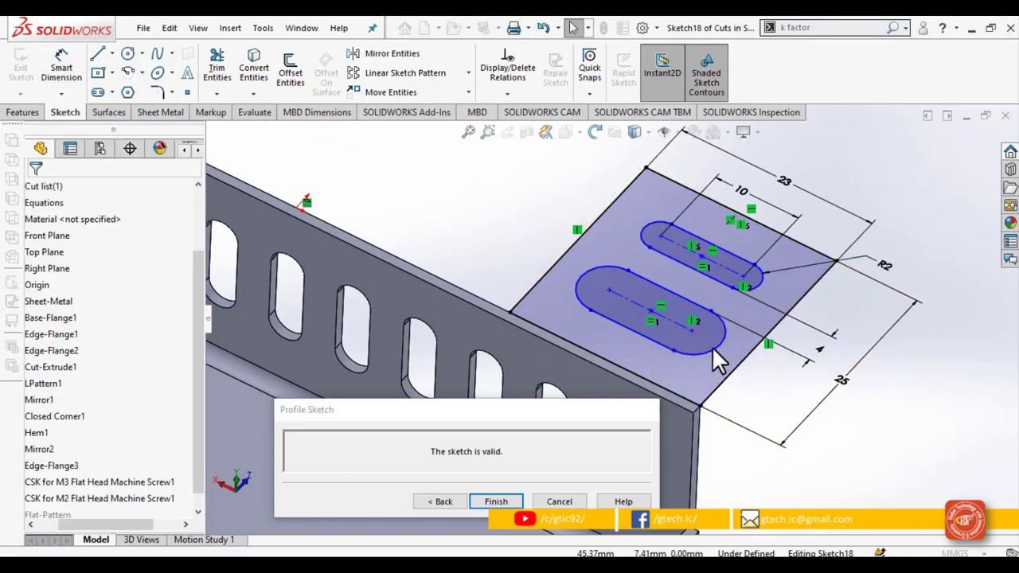
{"action": "left_click", "coordinate": [714, 348]}
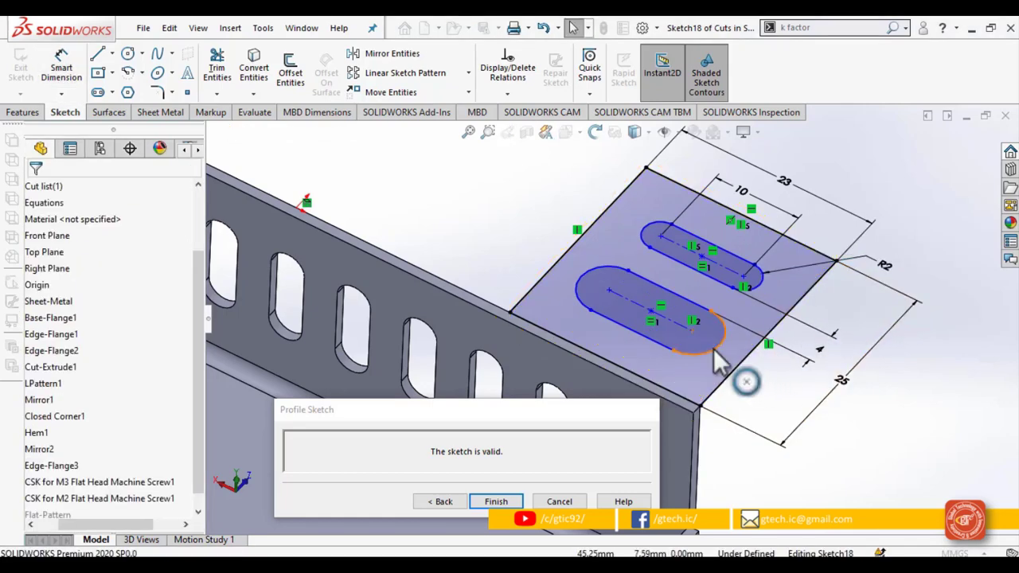
{"action": "left_click", "coordinate": [761, 286], "text": "ctrl"}
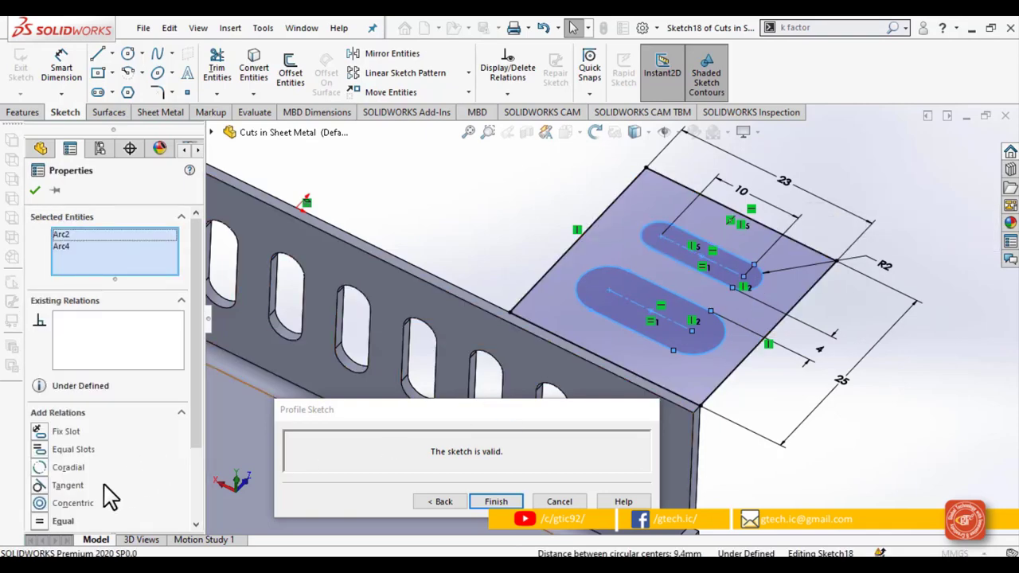
{"action": "left_click", "coordinate": [57, 521]}
{"action": "left_click", "coordinate": [894, 387]}
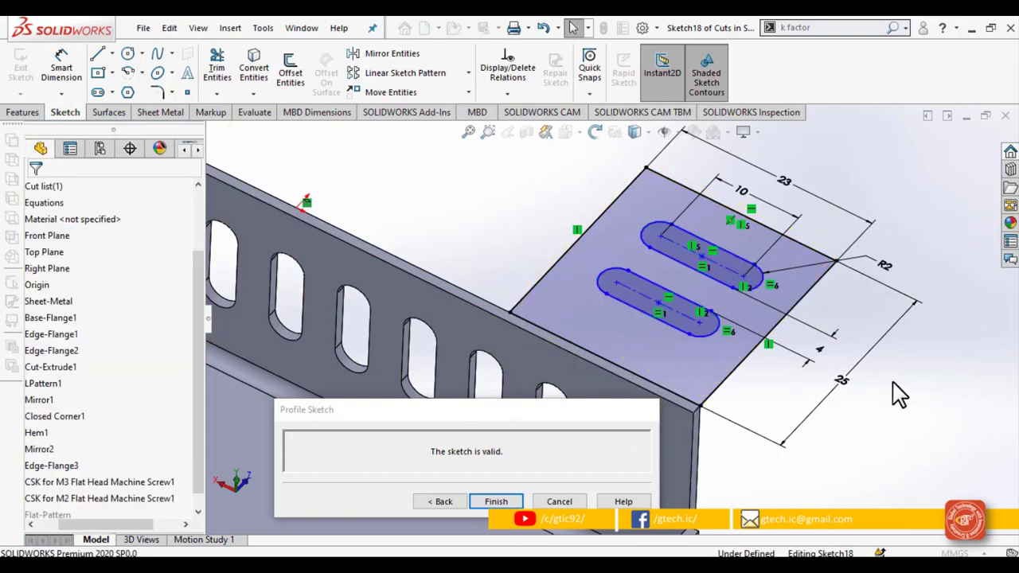
Return from the profile sketch to the edge flange settings and create the slotted flange
{"action": "left_click", "coordinate": [422, 502]}
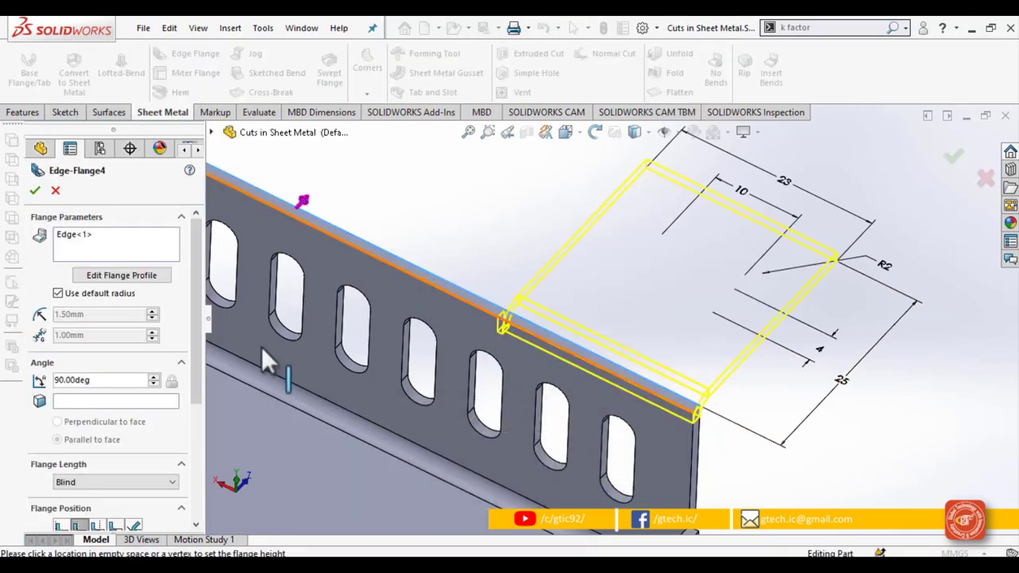
{"action": "left_click", "coordinate": [35, 191]}
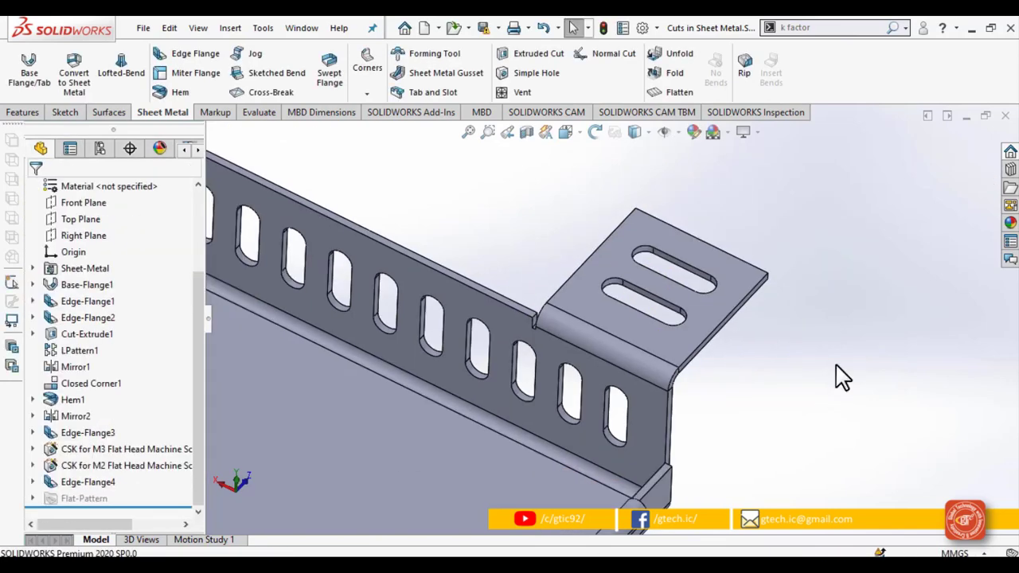
{"action": "scroll", "coordinate": [840, 377], "scroll_direction": "up", "scroll_amount": 8}
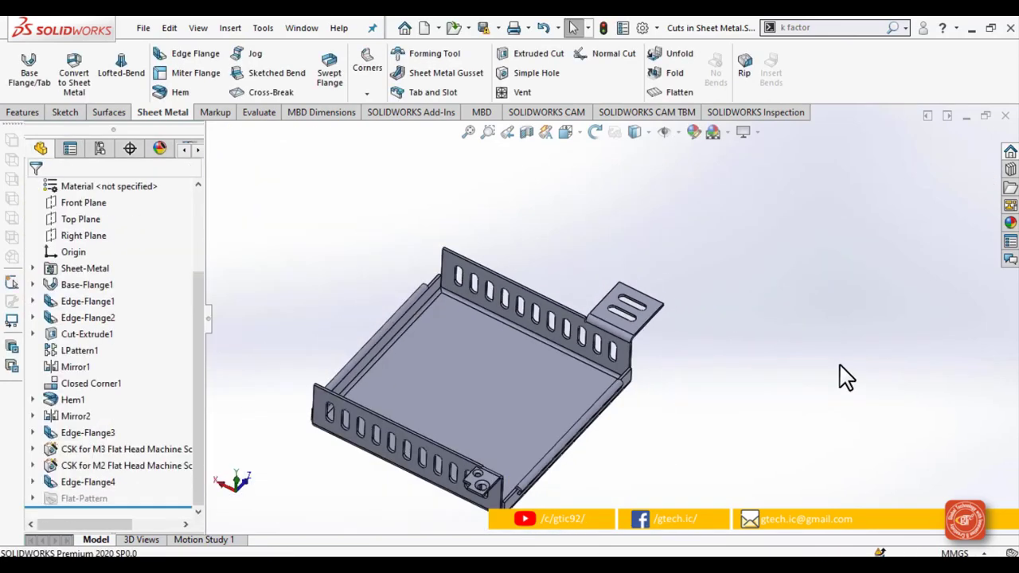
{"action": "scroll", "coordinate": [524, 358], "scroll_direction": "down", "scroll_amount": 2}
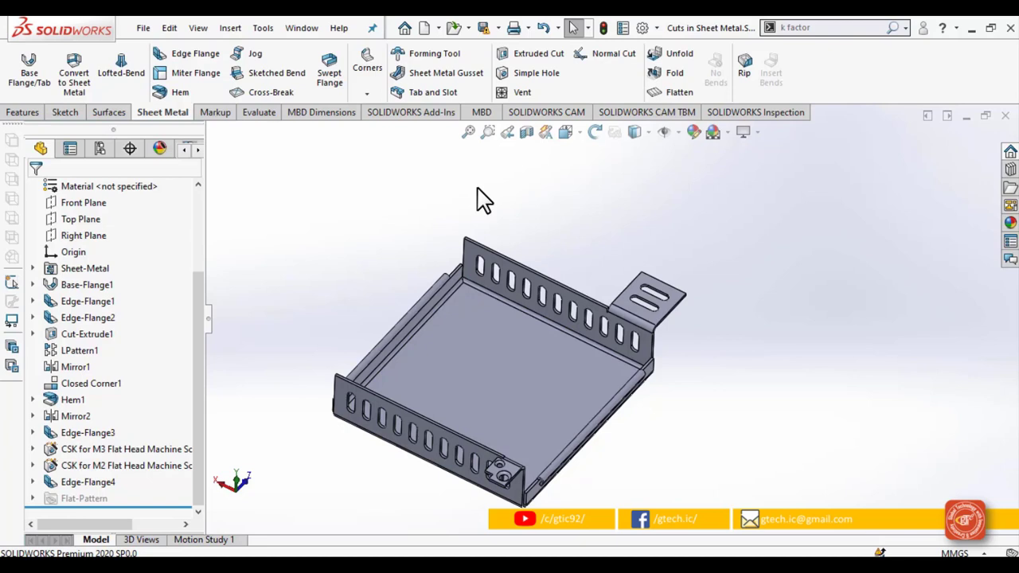
Mirror Edge-Flange3, the M3 and M2 countersunk holes, and Edge-Flange4 about the Right Plane
{"action": "left_click", "coordinate": [81, 235]}
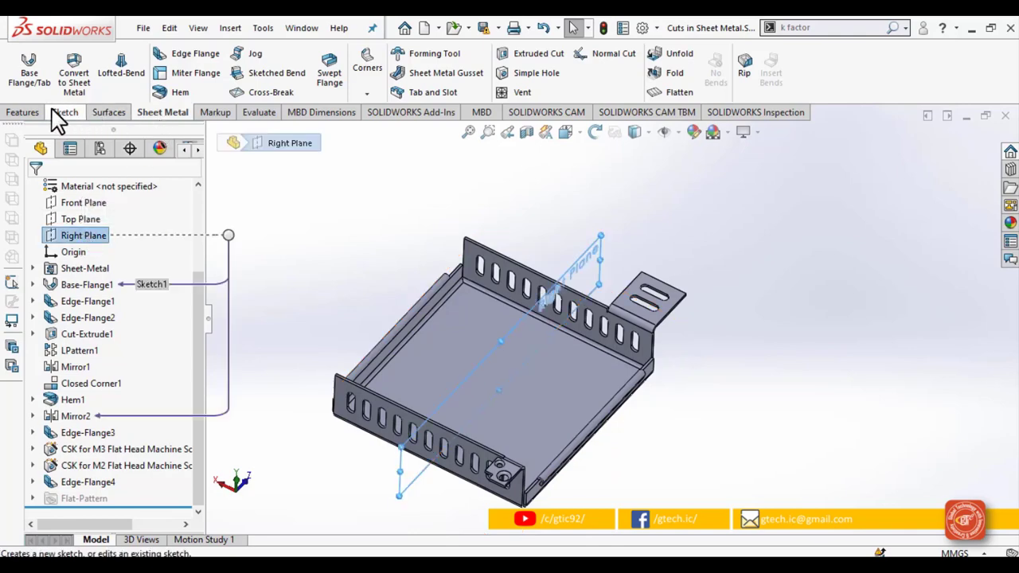
{"action": "left_click", "coordinate": [25, 112]}
{"action": "left_click", "coordinate": [543, 93]}
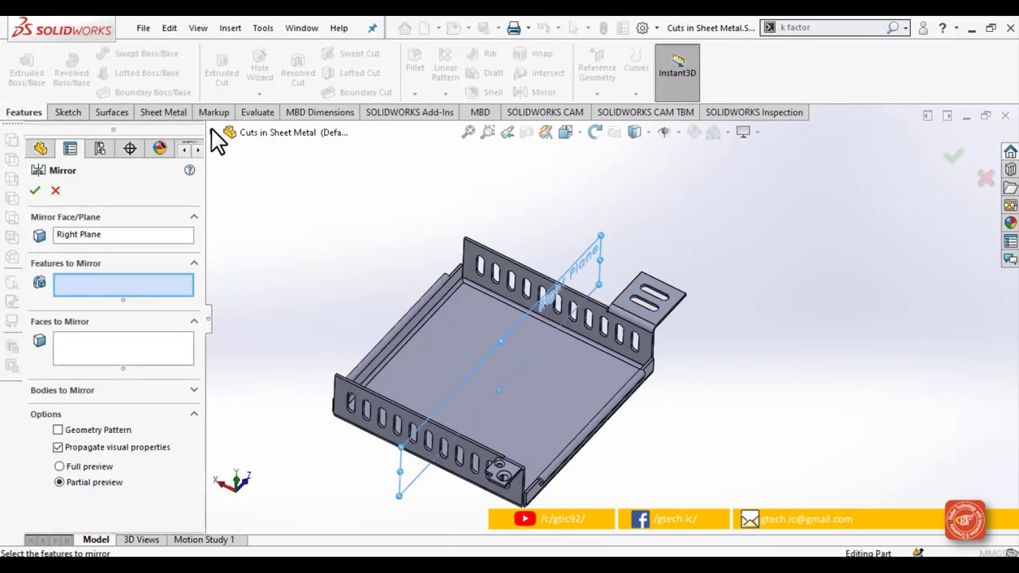
{"action": "left_click", "coordinate": [227, 132]}
{"action": "scroll", "coordinate": [250, 363], "scroll_direction": "down", "scroll_amount": 1}
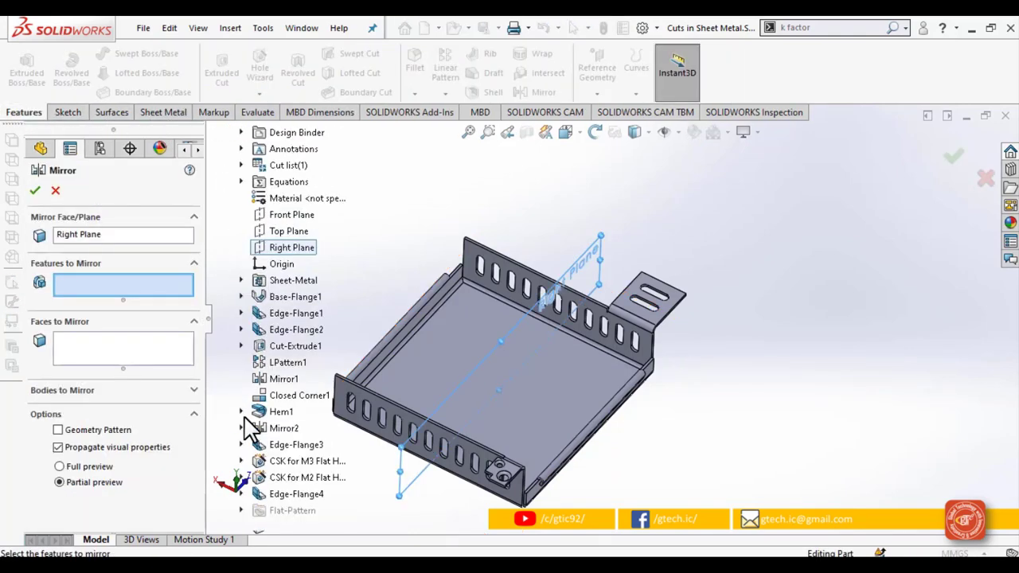
{"action": "left_click", "coordinate": [273, 447]}
{"action": "left_click", "coordinate": [277, 463]}
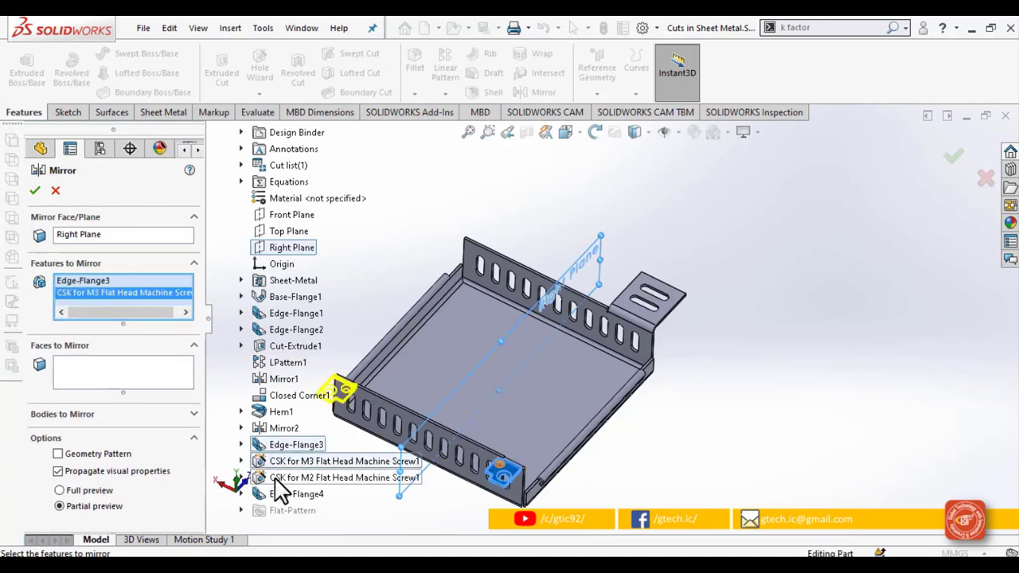
{"action": "left_click", "coordinate": [282, 479]}
{"action": "left_click", "coordinate": [287, 495]}
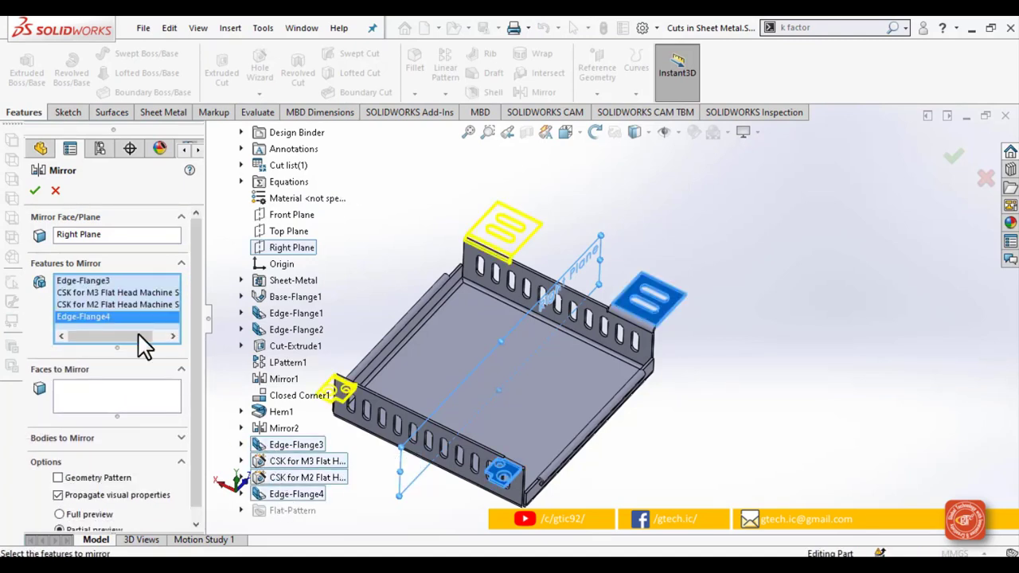
{"action": "left_click", "coordinate": [35, 192]}
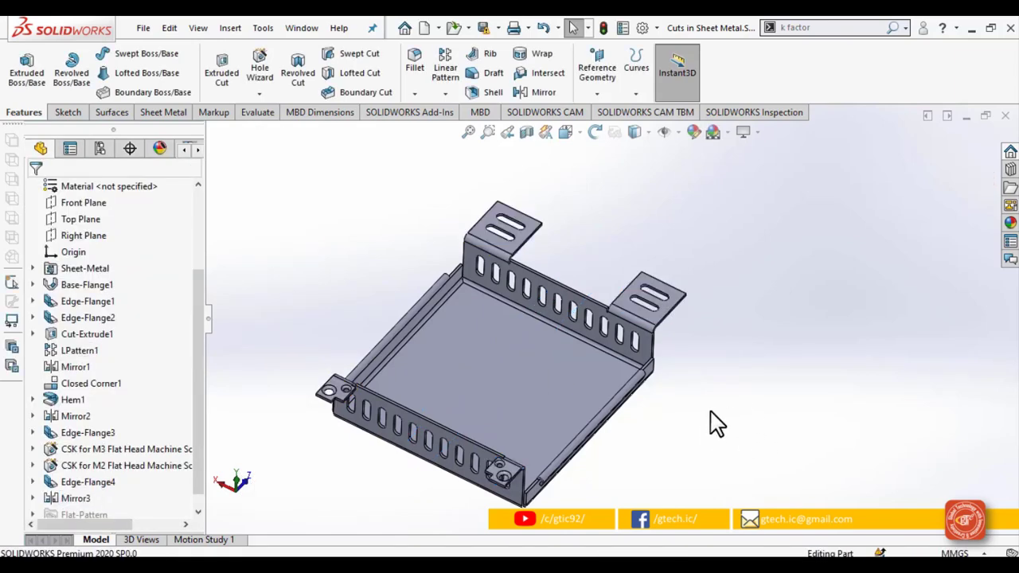
{"action": "scroll", "coordinate": [484, 423], "scroll_direction": "up", "scroll_amount": 2}
{"action": "scroll", "coordinate": [455, 400], "scroll_direction": "down", "scroll_amount": 4}
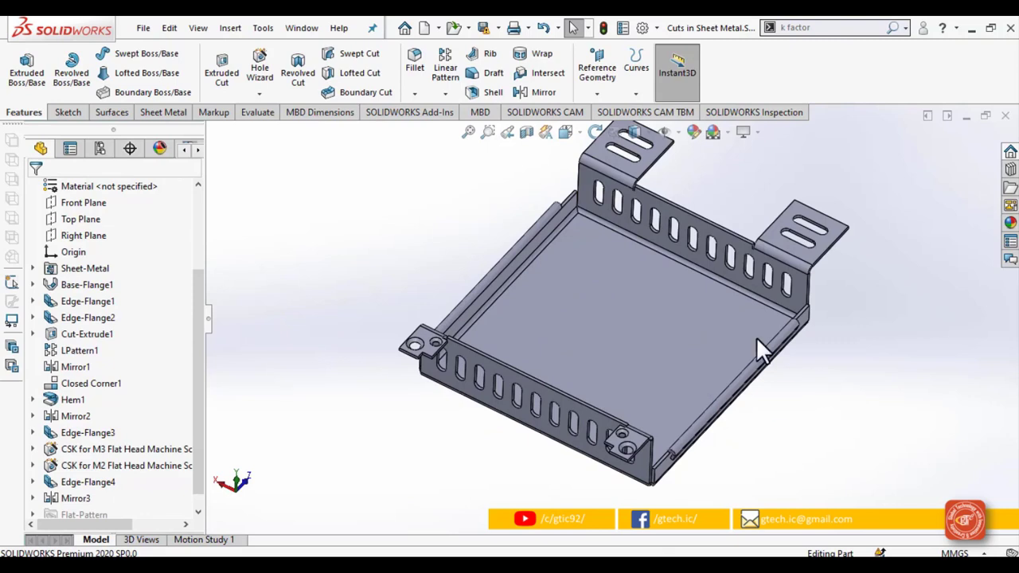
{"action": "left_click", "coordinate": [163, 112]}
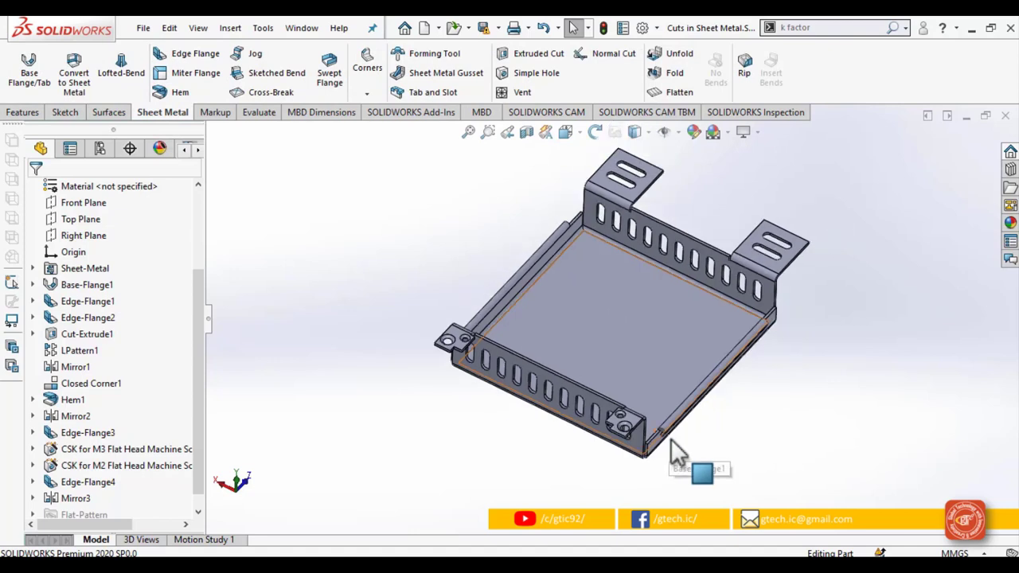
Start a new sketch on the inner floor face of the tray's base flange, viewed normal to it
{"action": "scroll", "coordinate": [670, 439], "scroll_direction": "up", "scroll_amount": 2}
{"action": "scroll", "coordinate": [673, 391], "scroll_direction": "down", "scroll_amount": 3}
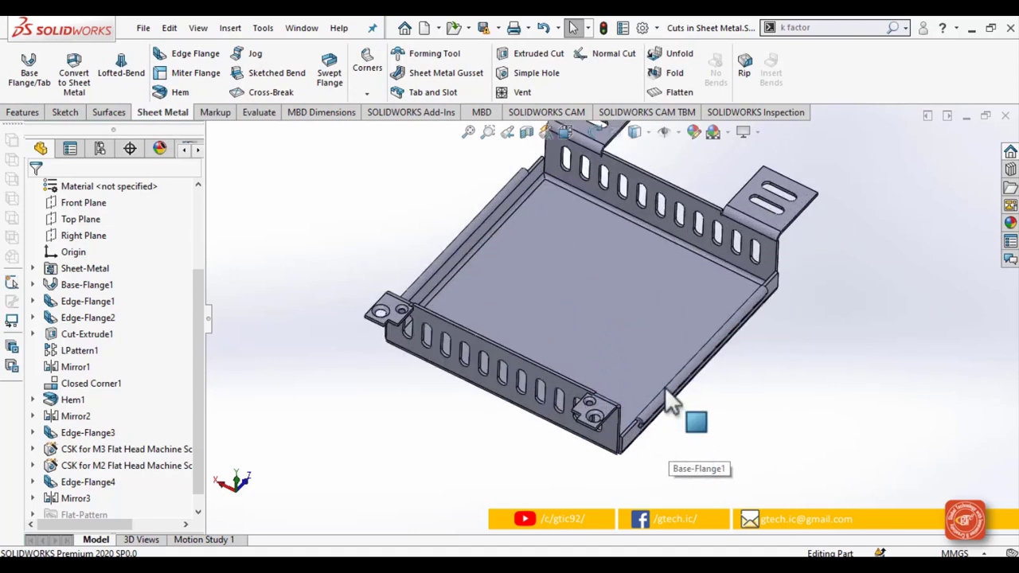
{"action": "left_click", "coordinate": [575, 294]}
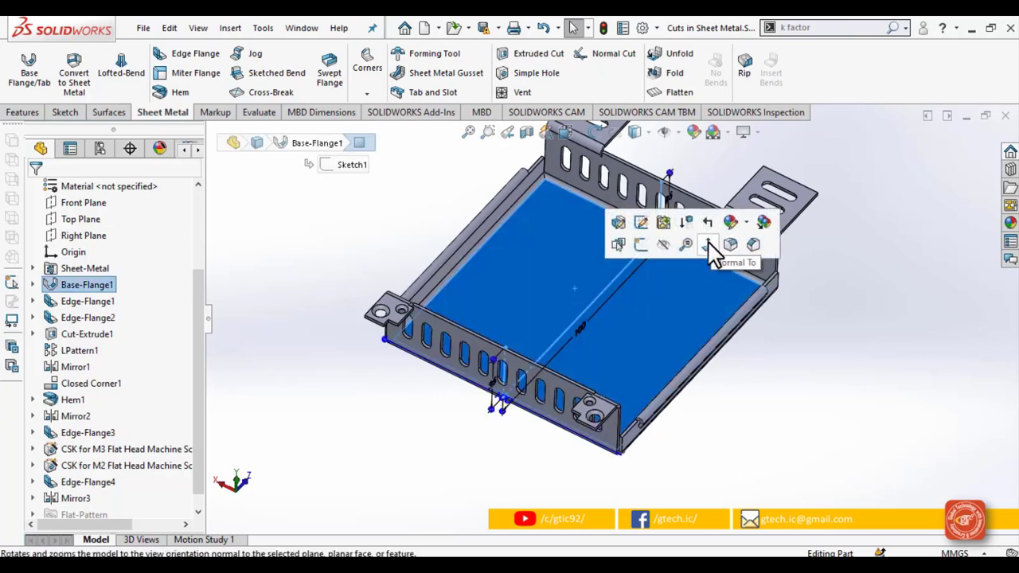
{"action": "left_click", "coordinate": [729, 245]}
{"action": "left_click", "coordinate": [880, 327]}
{"action": "scroll", "coordinate": [644, 243], "scroll_direction": "down", "scroll_amount": 1}
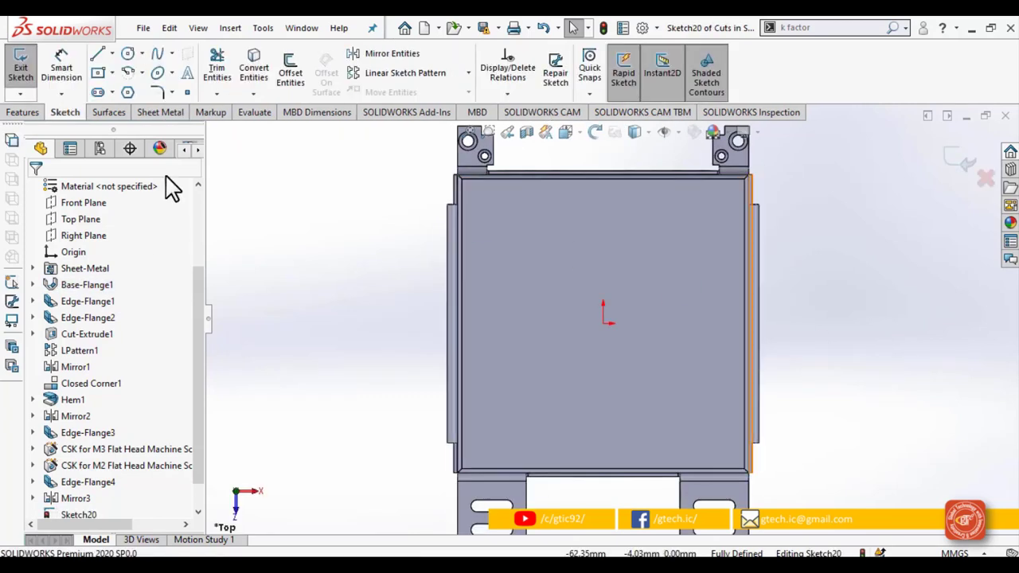
Sketch an 8-sided polygon centred on the origin, with an inscribed circle about 59 mm in diameter
{"action": "left_click", "coordinate": [131, 93]}
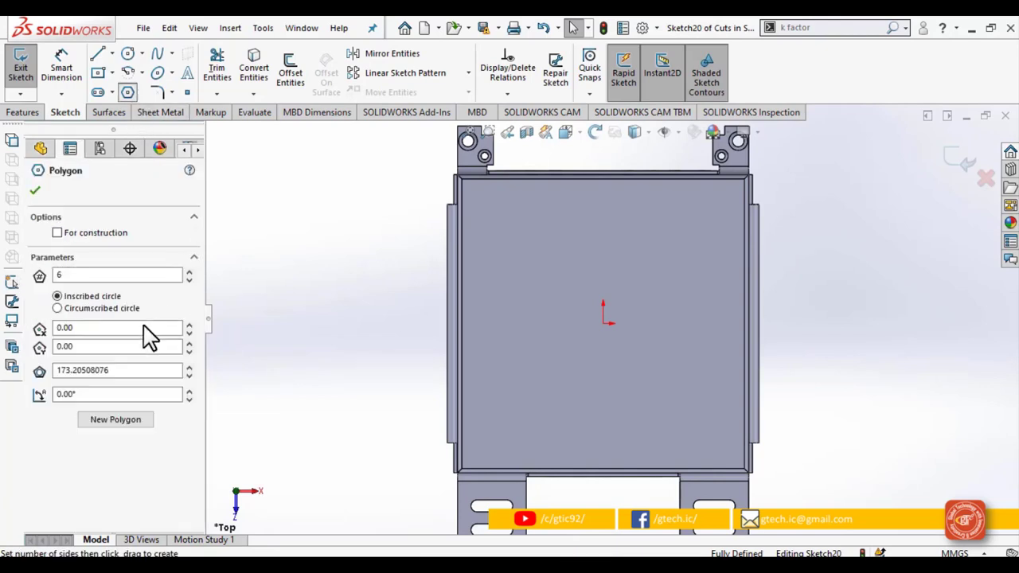
{"action": "double_click", "coordinate": [75, 276]}
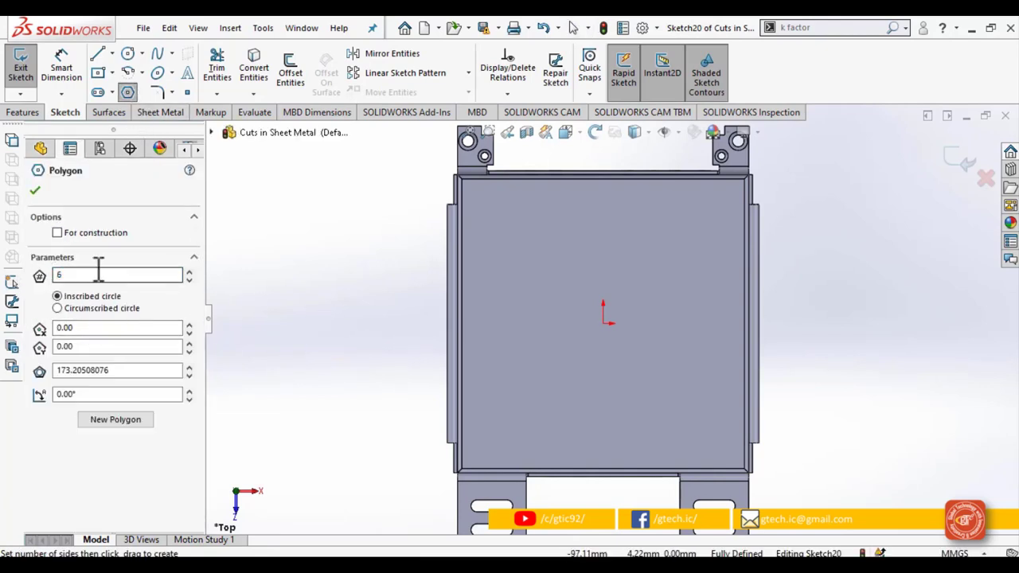
{"action": "left_click_drag", "start_coordinate": [91, 273], "coordinate": [52, 275]}
{"action": "type", "text": "8"}
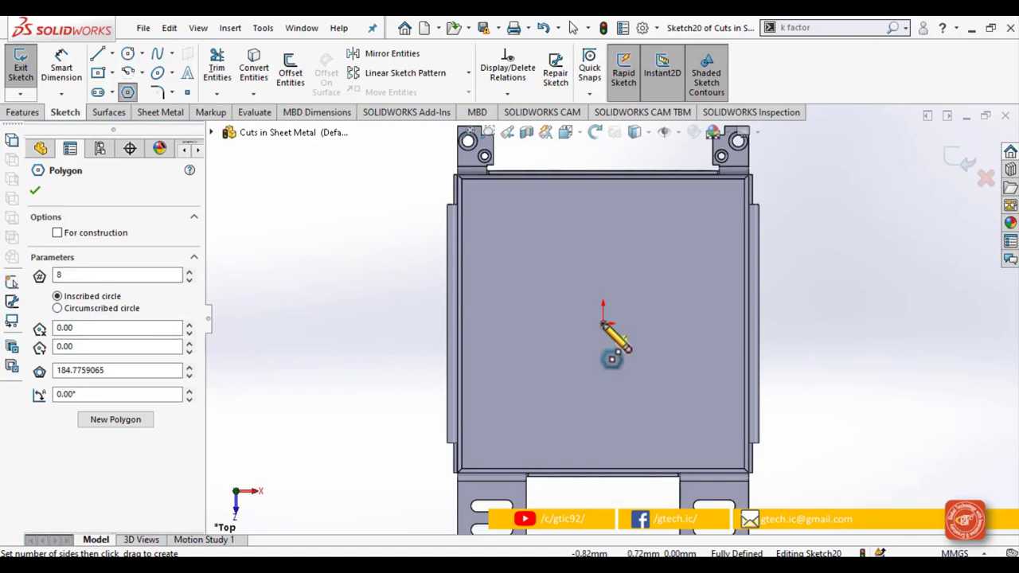
{"action": "left_click", "coordinate": [605, 322]}
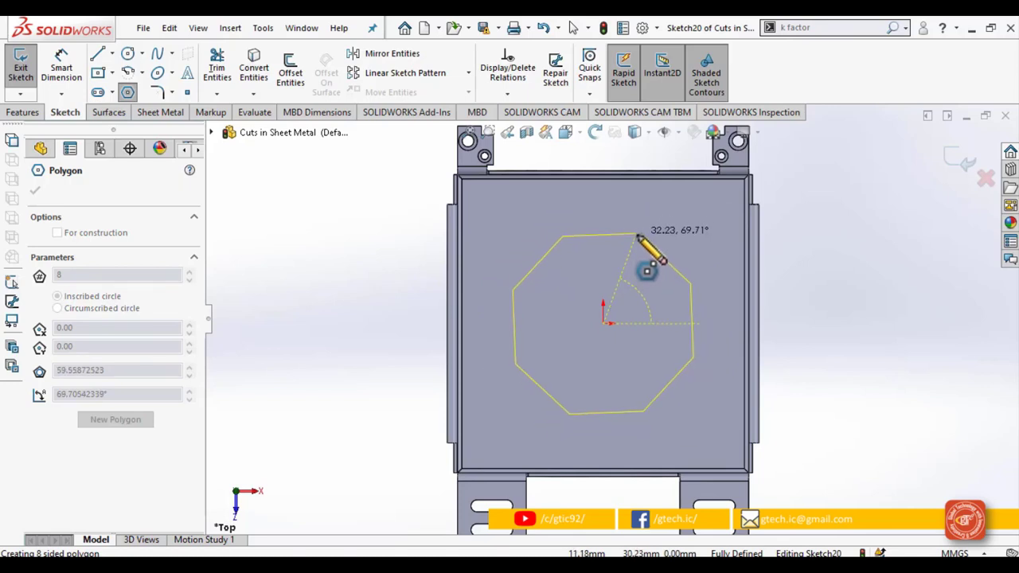
{"action": "left_click", "coordinate": [634, 241]}
Dimension the distance from the origin to the octagon's upper side and set it to 30 mm
{"action": "left_click", "coordinate": [63, 66]}
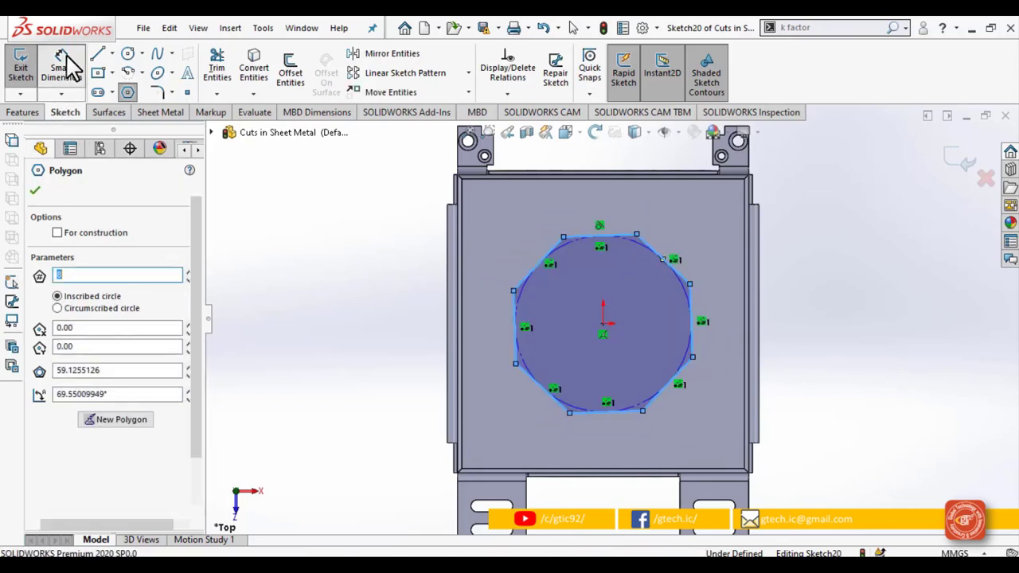
{"action": "left_click", "coordinate": [604, 325]}
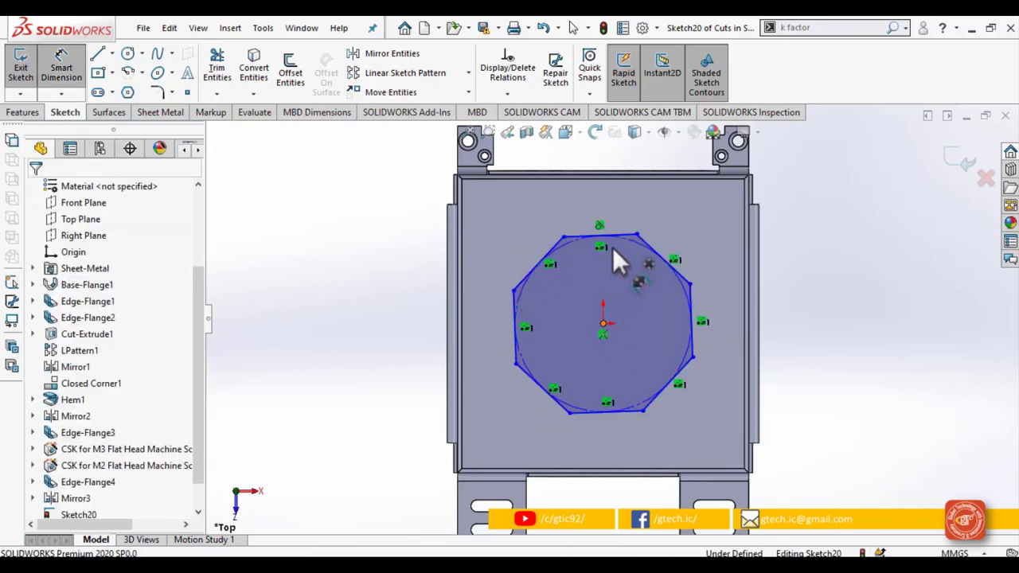
{"action": "left_click", "coordinate": [621, 237]}
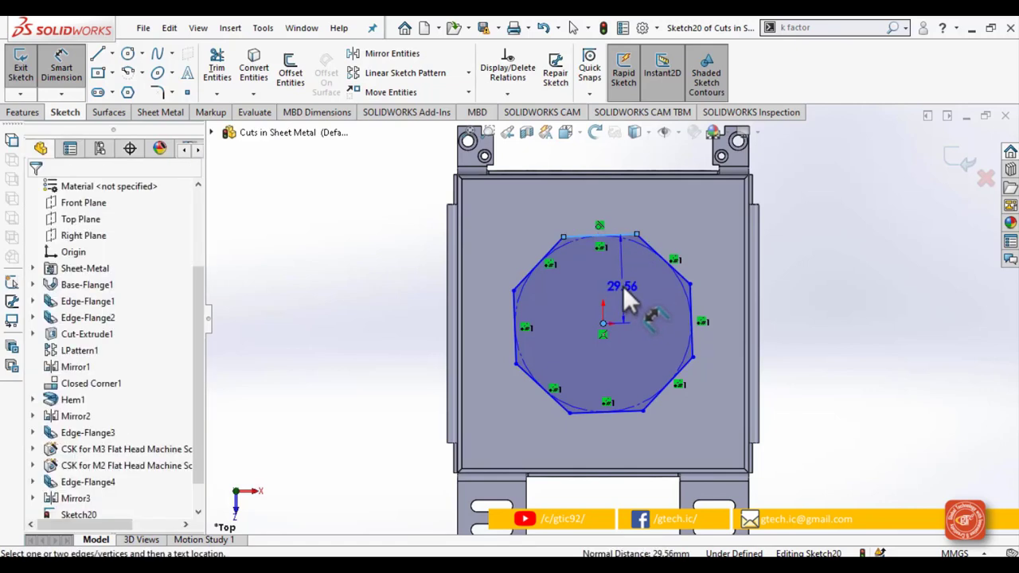
{"action": "left_click", "coordinate": [626, 295]}
{"action": "type", "text": "30"}
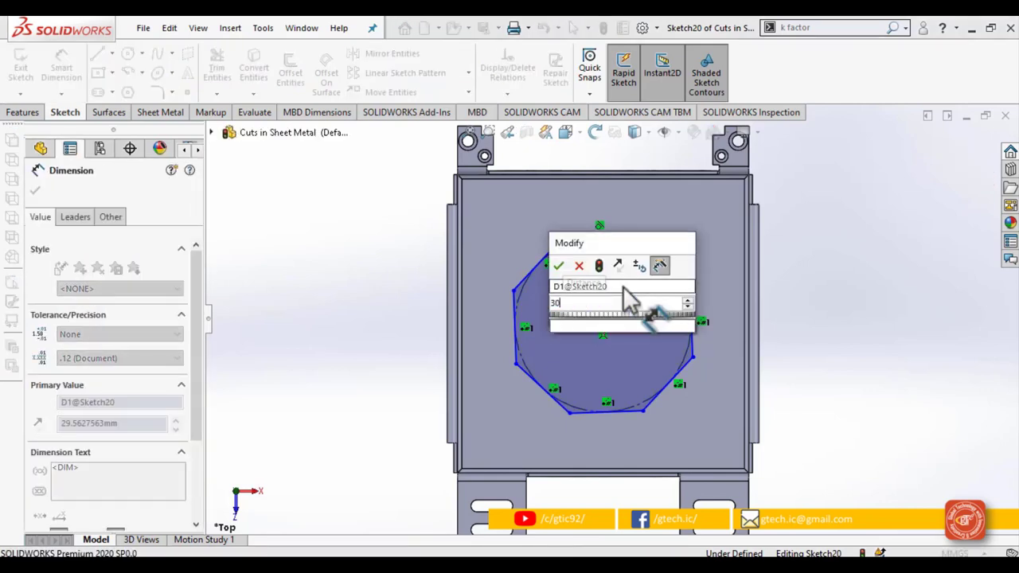
{"action": "key", "text": "Return"}
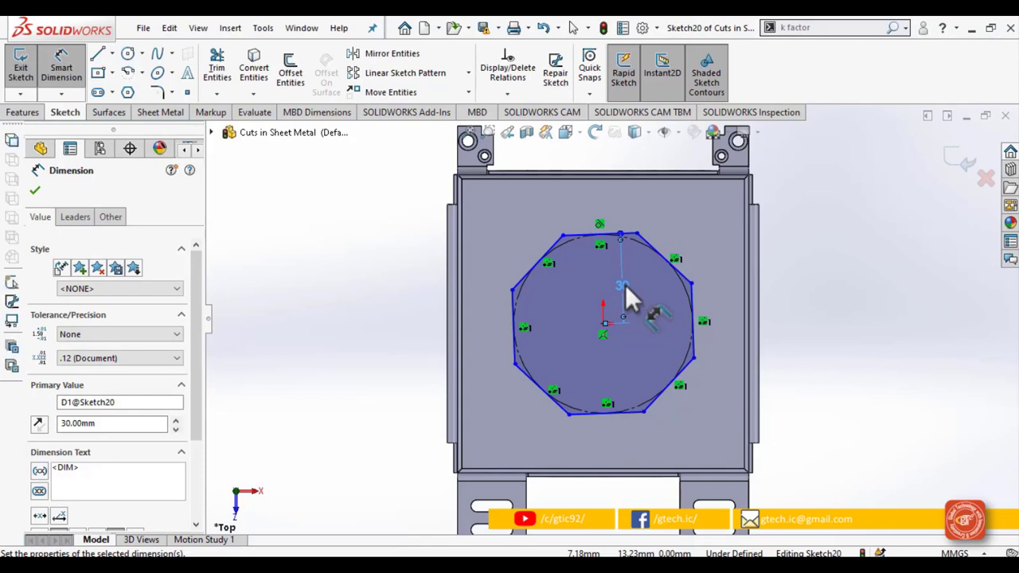
{"action": "key", "text": "Escape"}
Add a Horizontal relation to the octagon's upper side and exit the sketch
{"action": "left_click", "coordinate": [605, 234]}
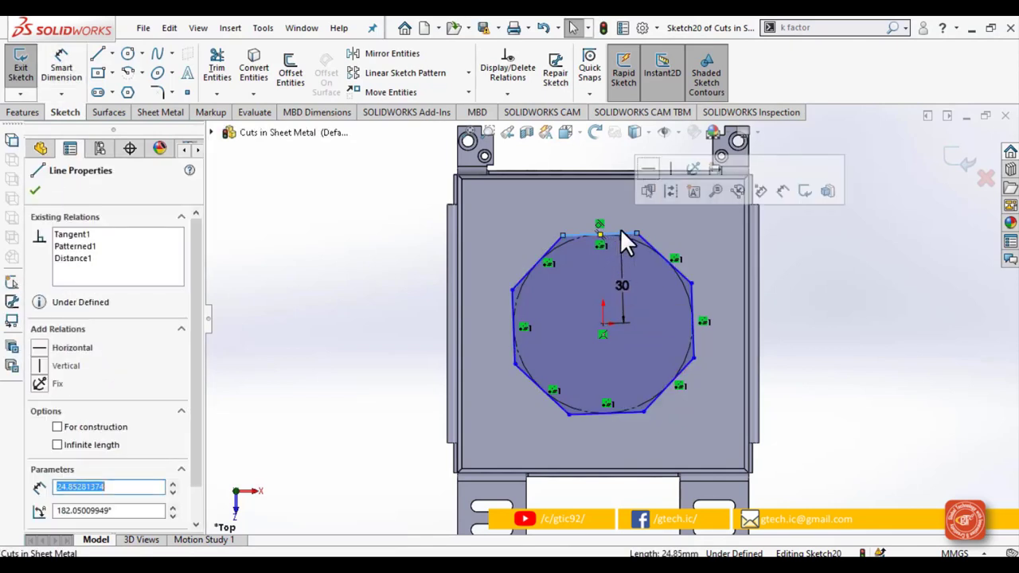
{"action": "left_click", "coordinate": [653, 169]}
{"action": "left_click", "coordinate": [965, 358]}
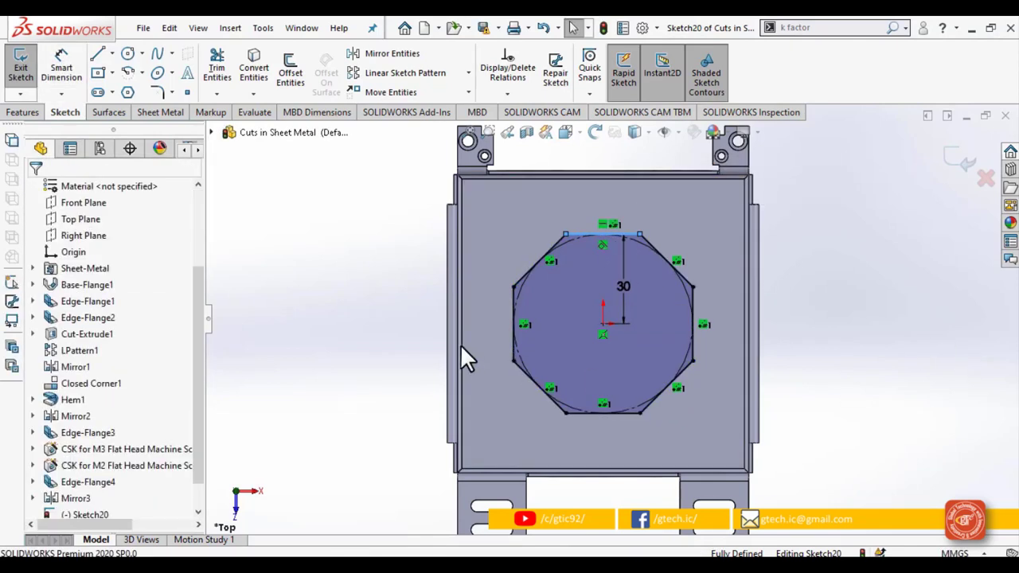
{"action": "left_click", "coordinate": [20, 67]}
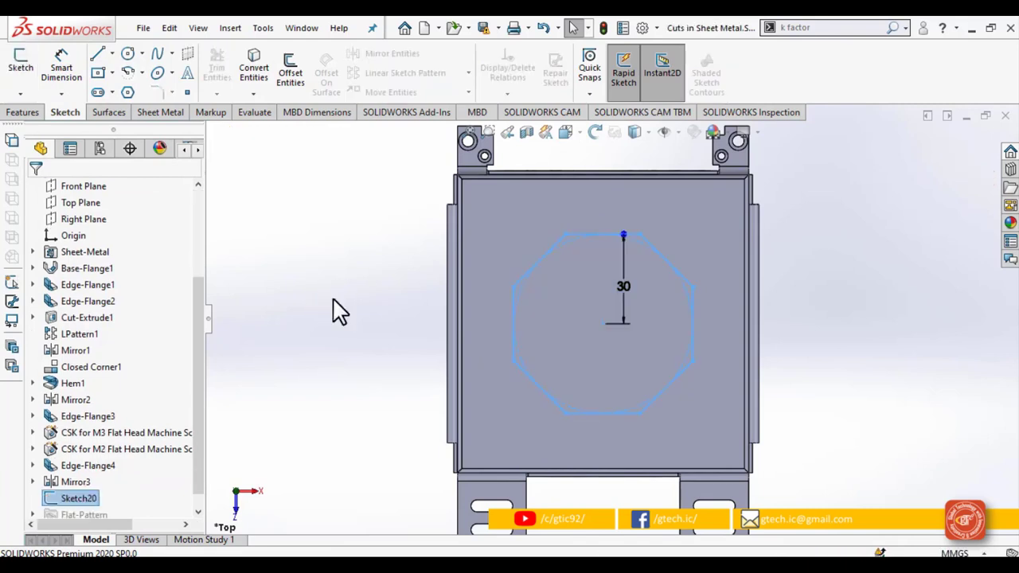
Reopen the octagon sketch and draw a corner rectangle about 79 mm by 13 mm across the octagon's middle
{"action": "left_click", "coordinate": [90, 498]}
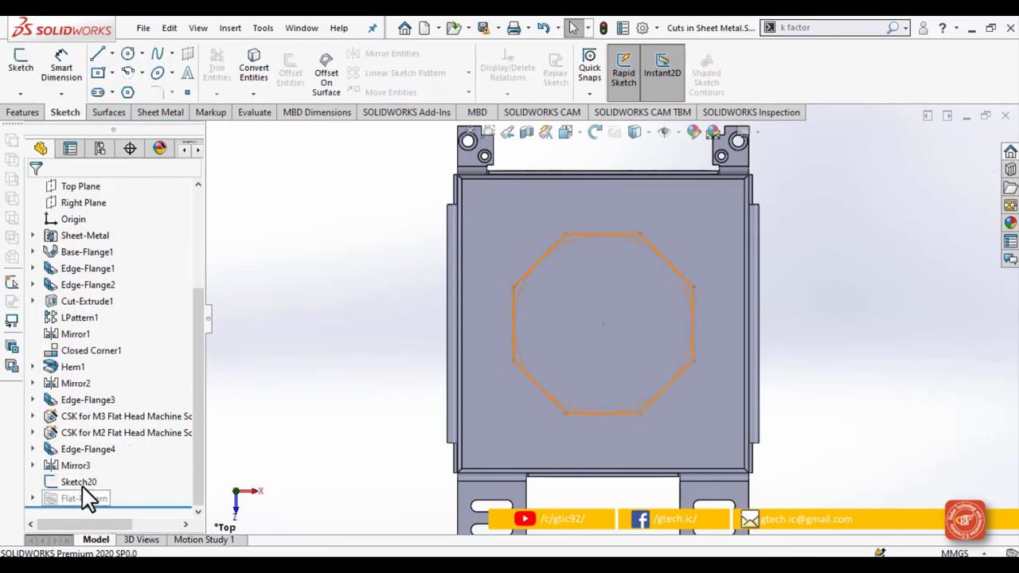
{"action": "left_click", "coordinate": [96, 443]}
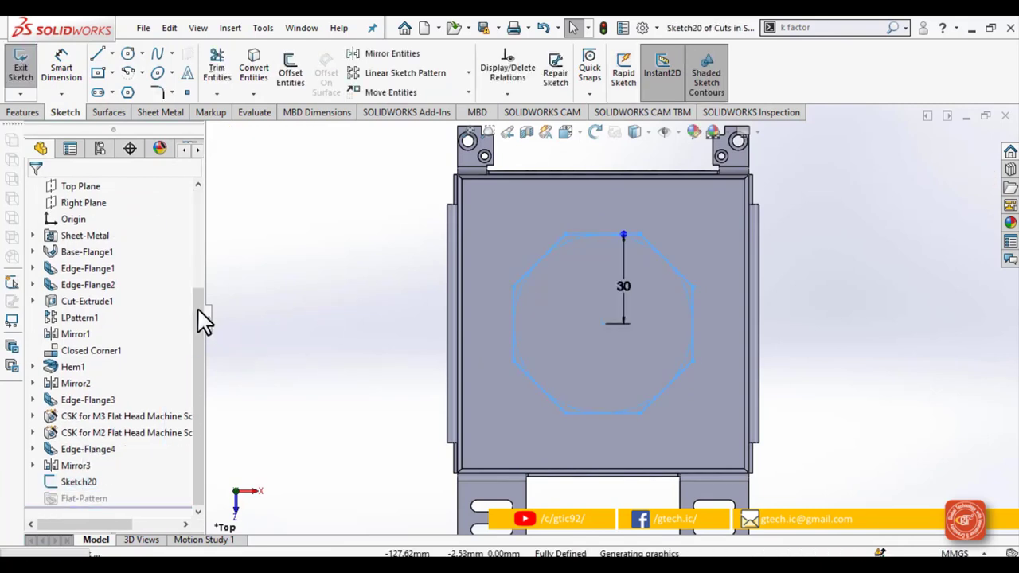
{"action": "left_click", "coordinate": [97, 72]}
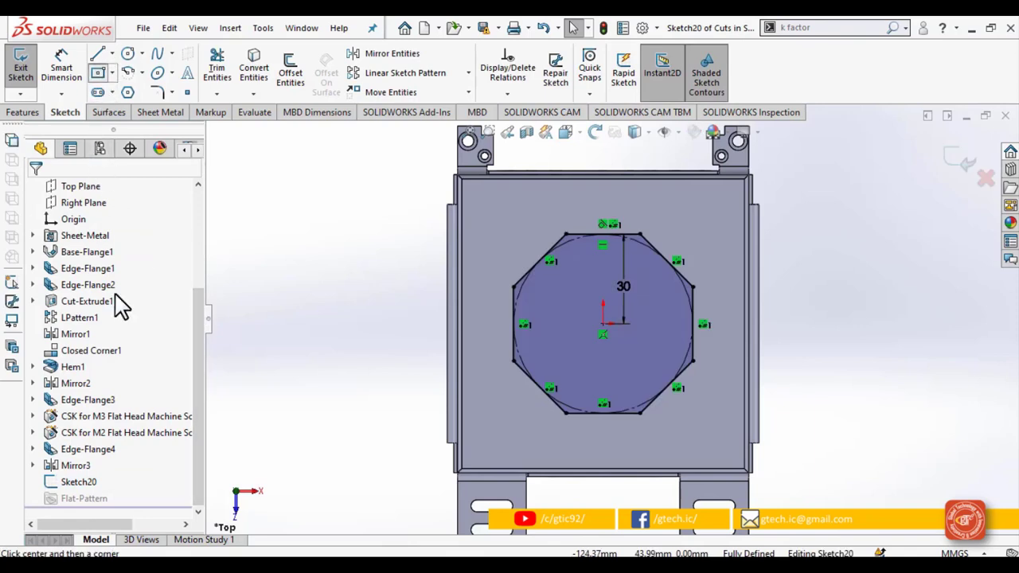
{"action": "left_click", "coordinate": [48, 247]}
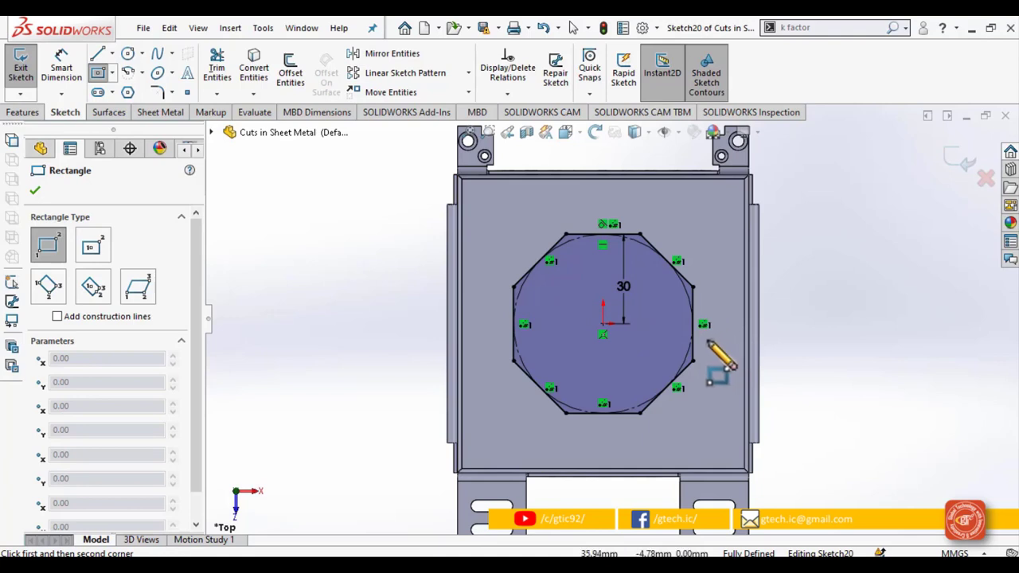
{"action": "left_click", "coordinate": [478, 308]}
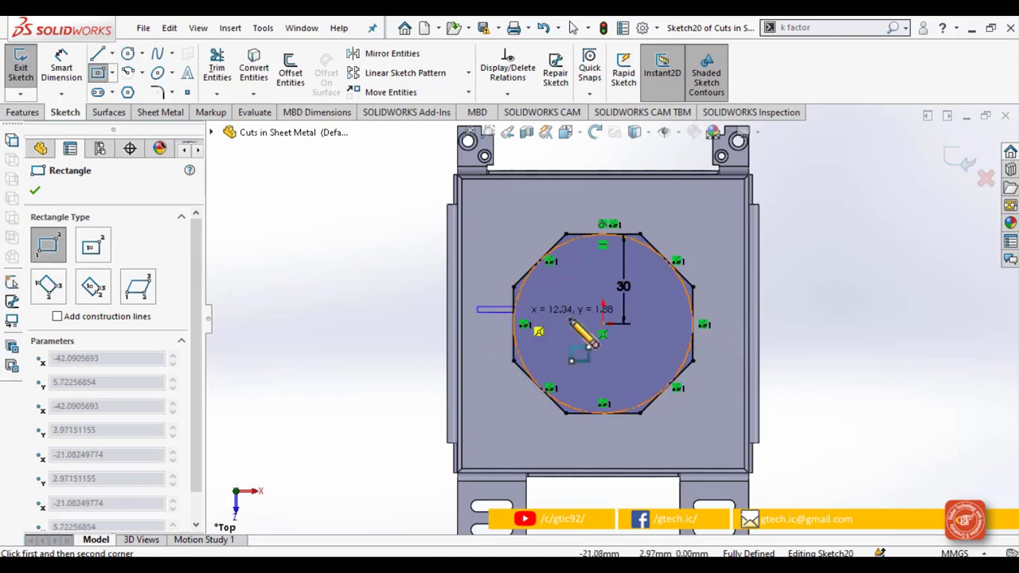
{"action": "left_click", "coordinate": [713, 345]}
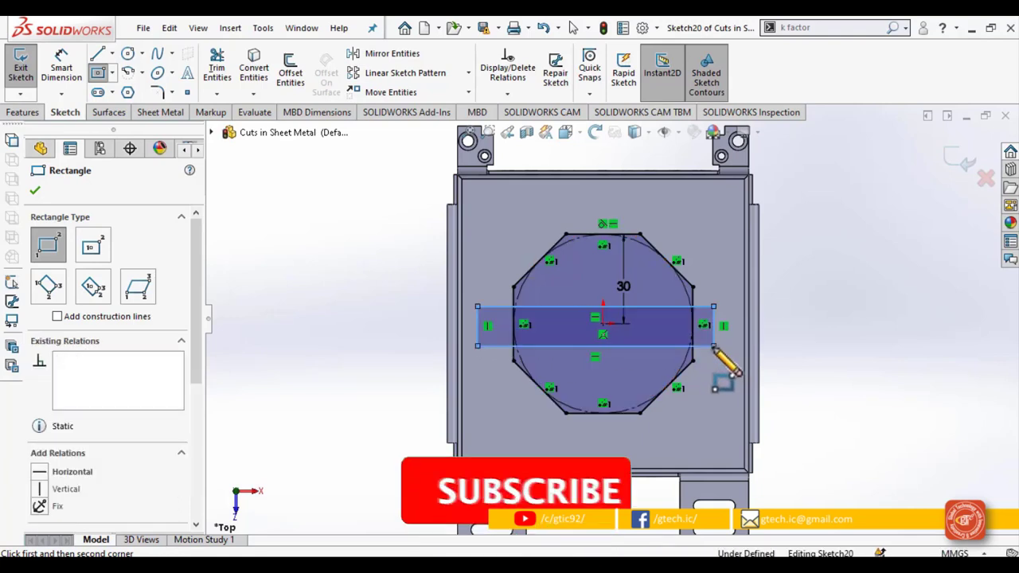
{"action": "key", "text": "Escape"}
Add a Horizontal relation between the midpoint of the rectangle's left side and the origin
{"action": "scroll", "coordinate": [653, 317], "scroll_direction": "up", "scroll_amount": 3}
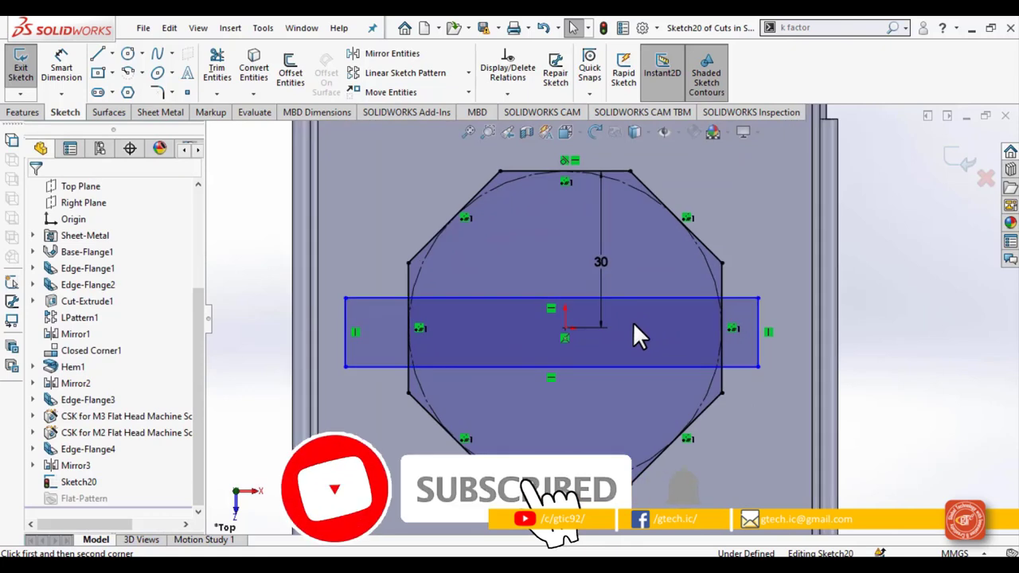
{"action": "right_click", "coordinate": [344, 332]}
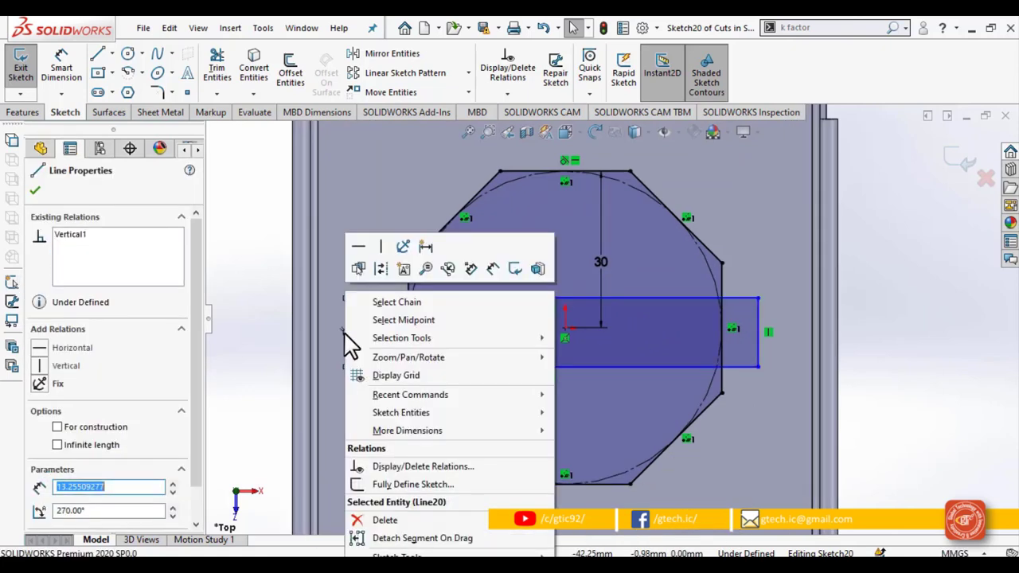
{"action": "left_click", "coordinate": [391, 319]}
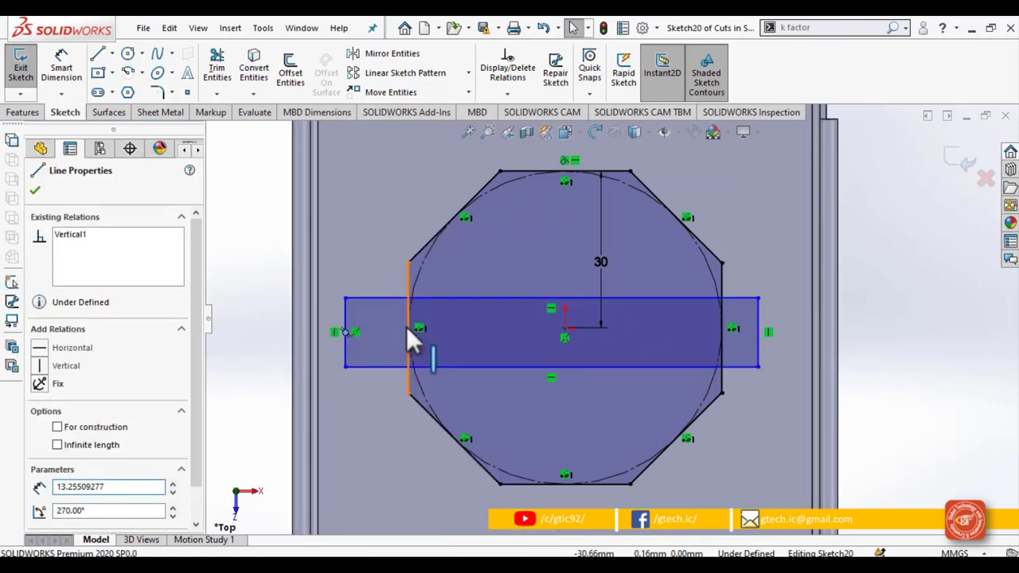
{"action": "left_click", "coordinate": [563, 327], "text": "ctrl"}
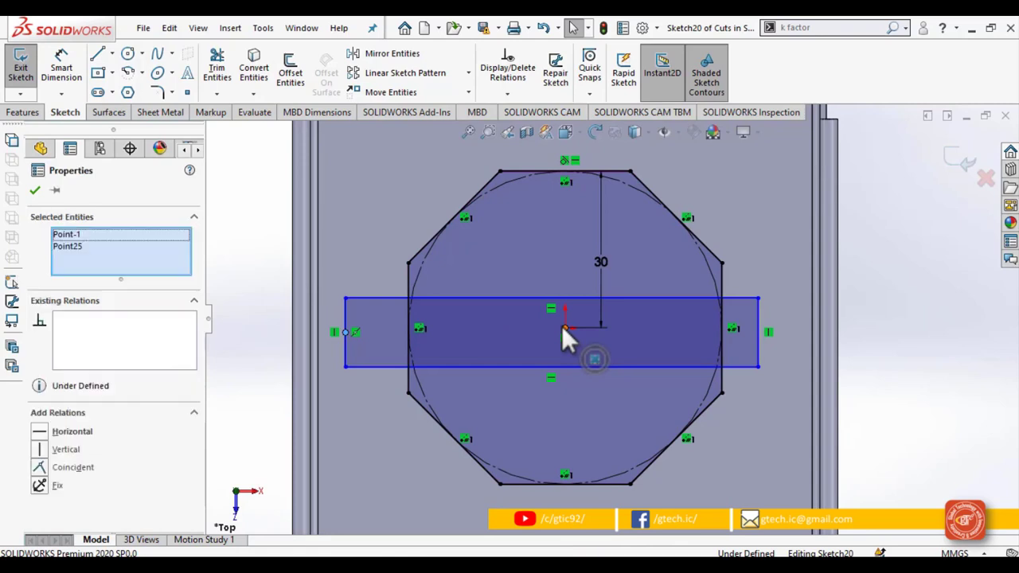
{"action": "left_click", "coordinate": [59, 432]}
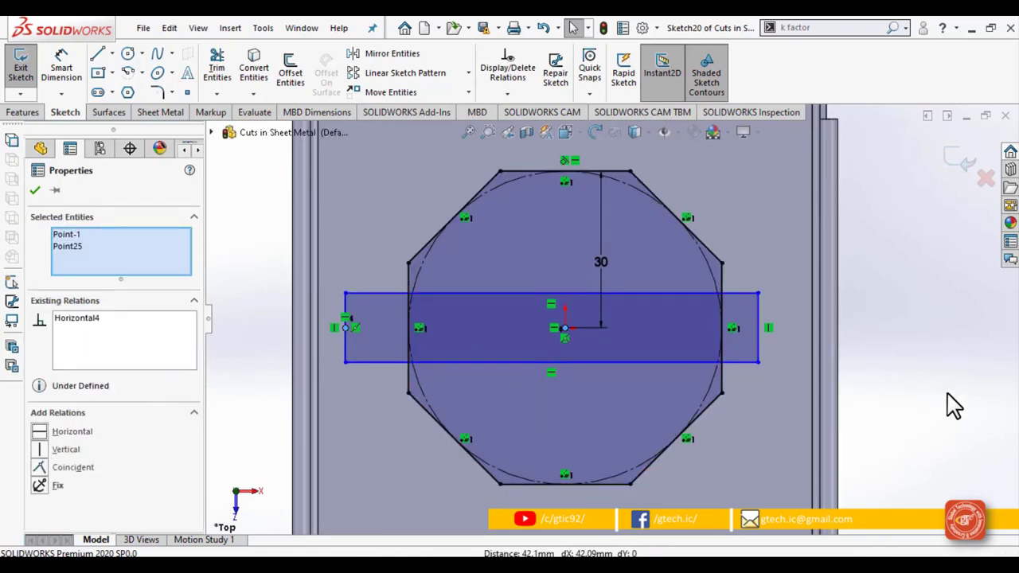
{"action": "left_click", "coordinate": [939, 407]}
Dimension the rectangle's long side and set its length to 80 mm
{"action": "scroll", "coordinate": [506, 307], "scroll_direction": "down", "scroll_amount": 2}
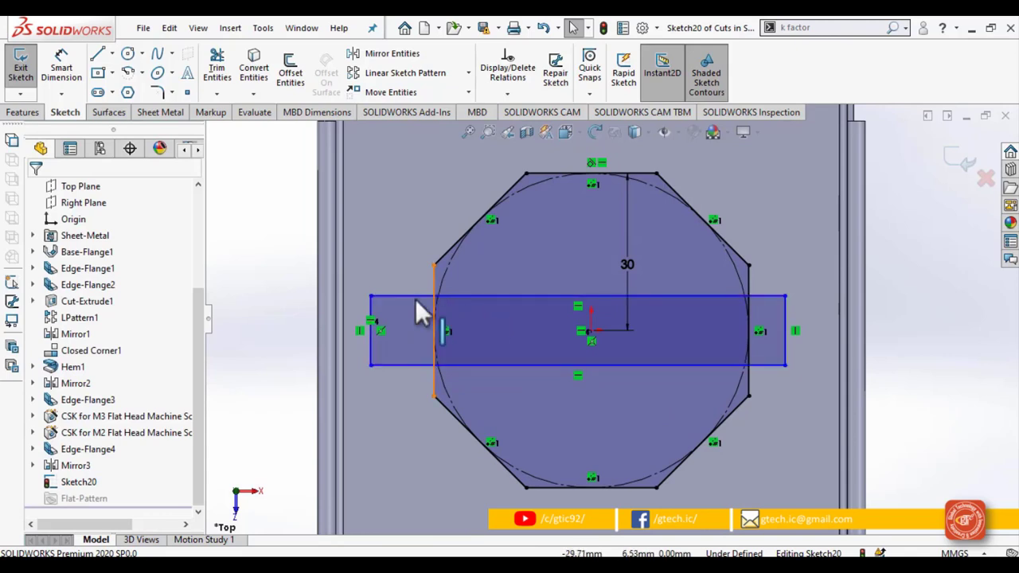
{"action": "left_click", "coordinate": [61, 68]}
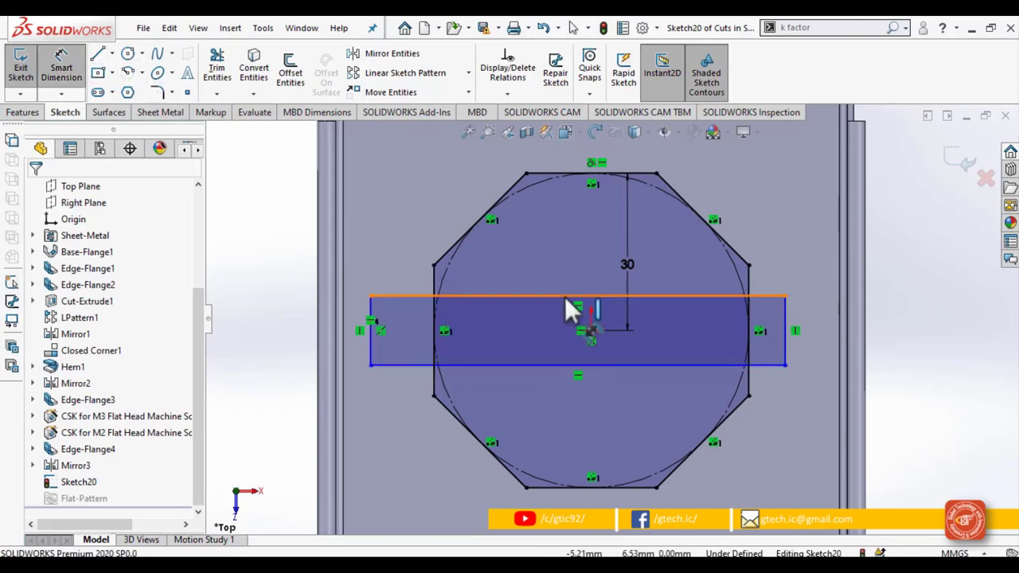
{"action": "left_click", "coordinate": [596, 219]}
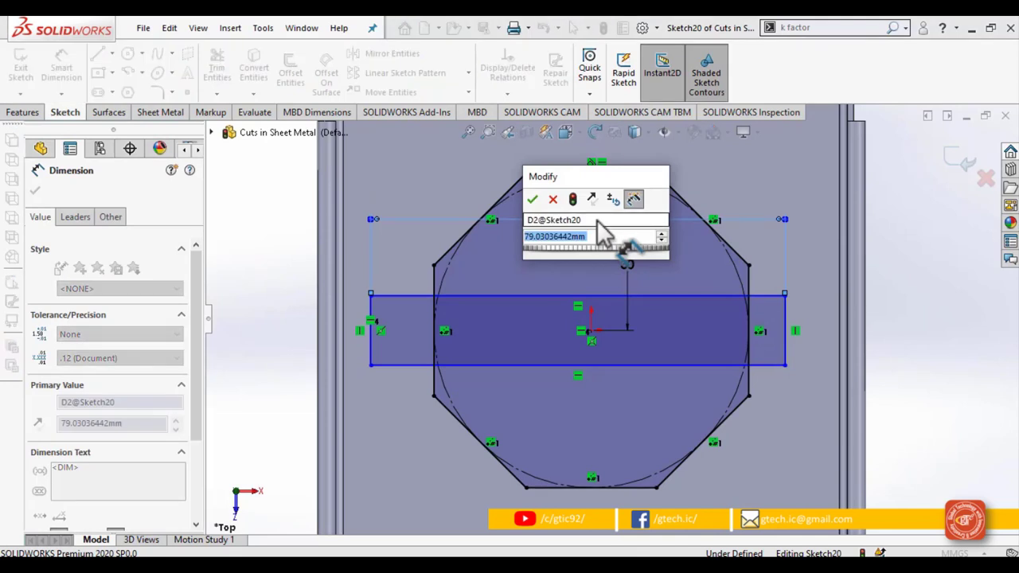
{"action": "type", "text": "80"}
{"action": "key", "text": "Return"}
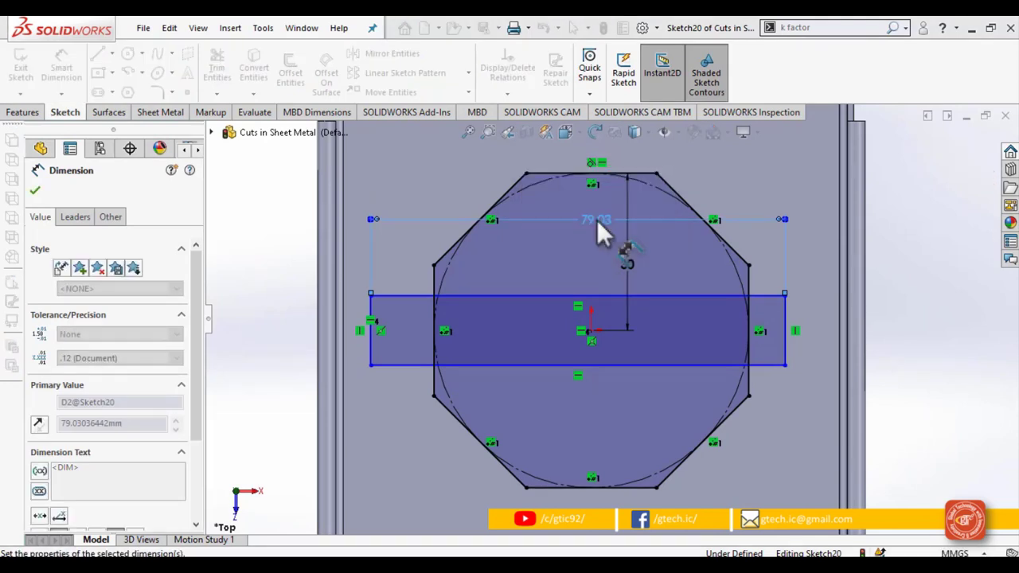
{"action": "left_click", "coordinate": [951, 310]}
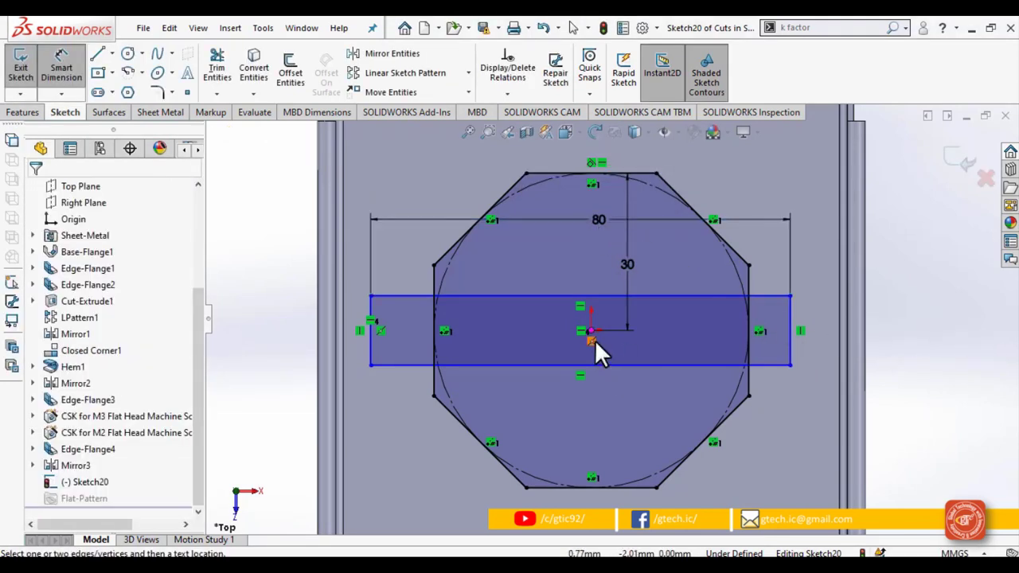
{"action": "key", "text": "Escape"}
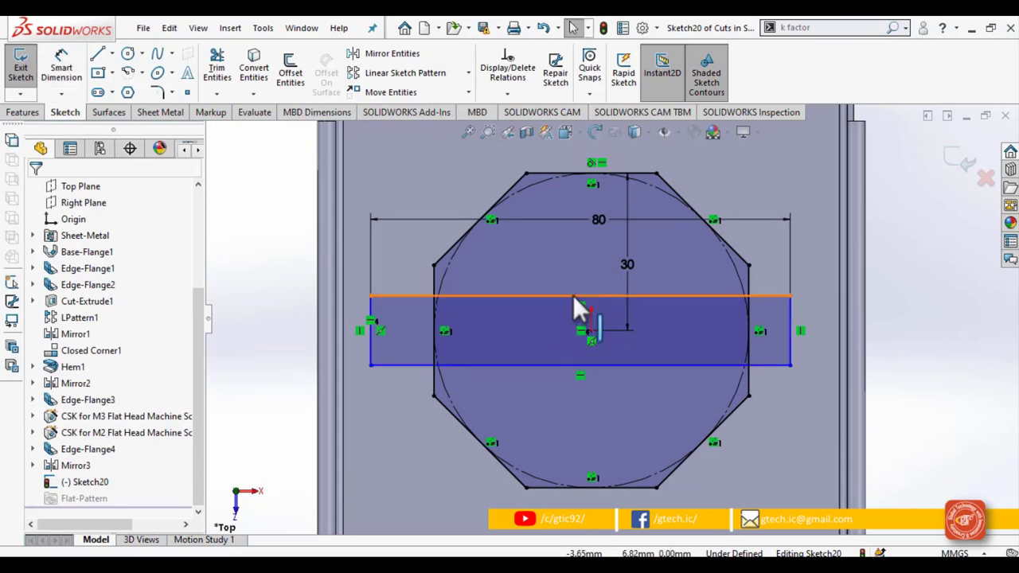
Add a Vertical relation between the midpoint of the rectangle's upper side and the origin
{"action": "left_click", "coordinate": [572, 294]}
{"action": "right_click", "coordinate": [573, 294]}
{"action": "left_click", "coordinate": [598, 320]}
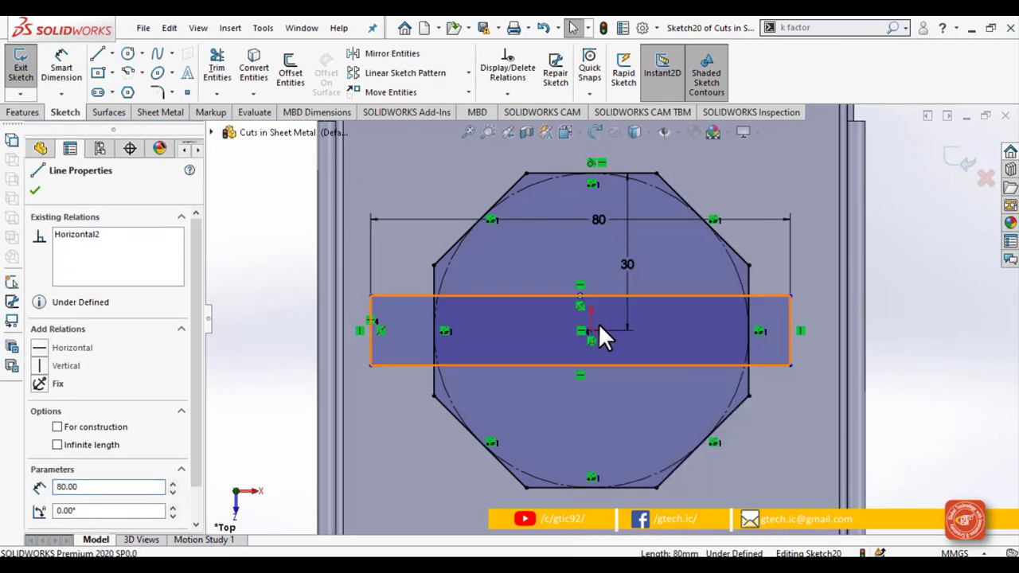
{"action": "left_click", "coordinate": [593, 330], "text": "ctrl"}
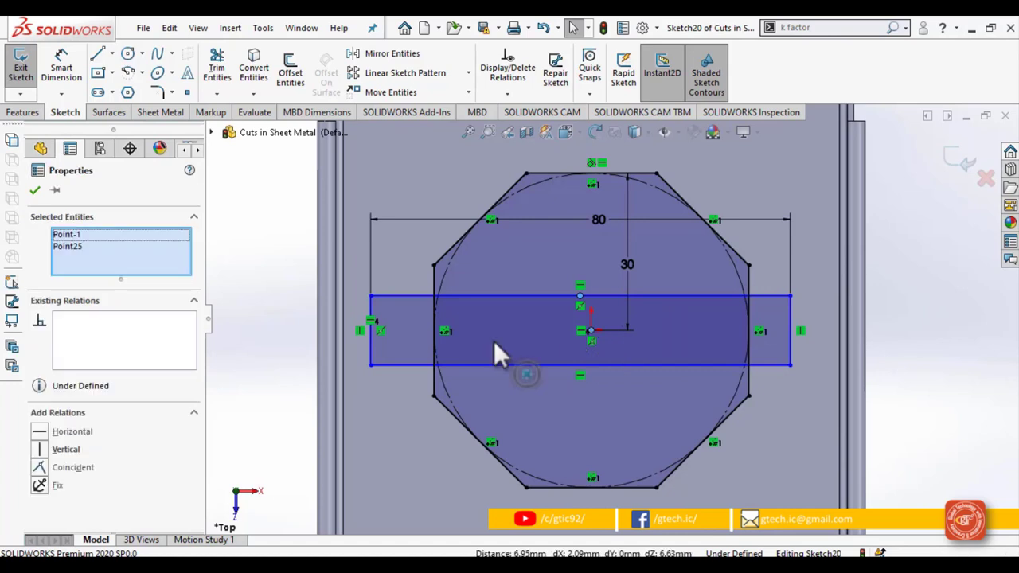
{"action": "left_click", "coordinate": [44, 451]}
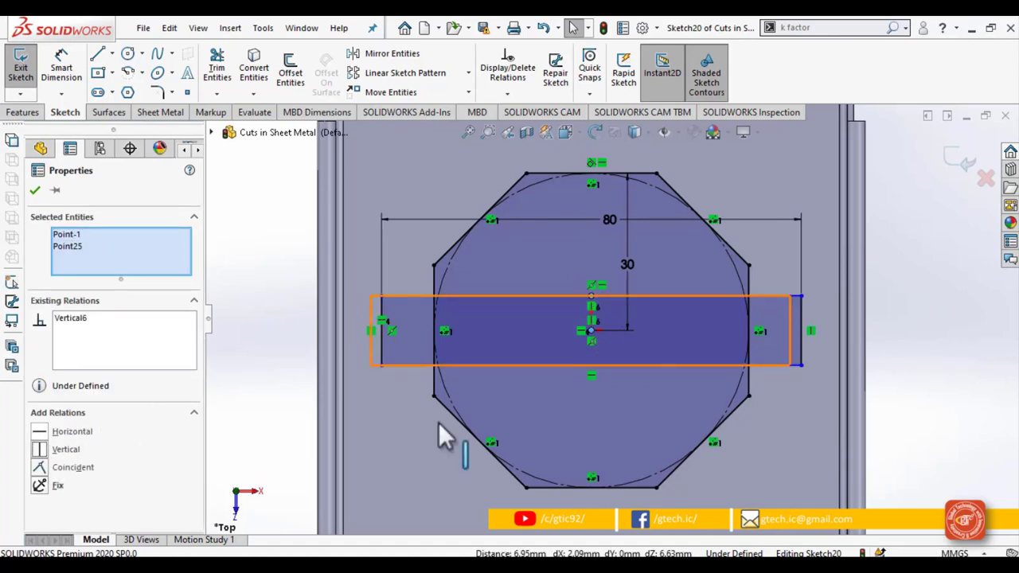
Reopen the octagon sketch and trim away the portion of the octagon's left side that lies between the rectangle's long edges
{"action": "left_click", "coordinate": [948, 416]}
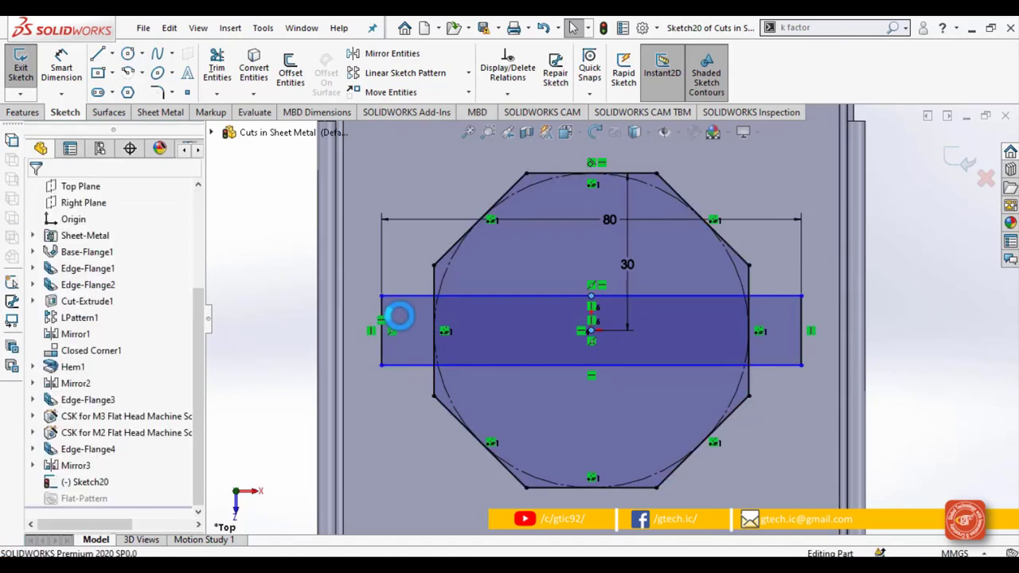
{"action": "scroll", "coordinate": [358, 314], "scroll_direction": "down", "scroll_amount": 1}
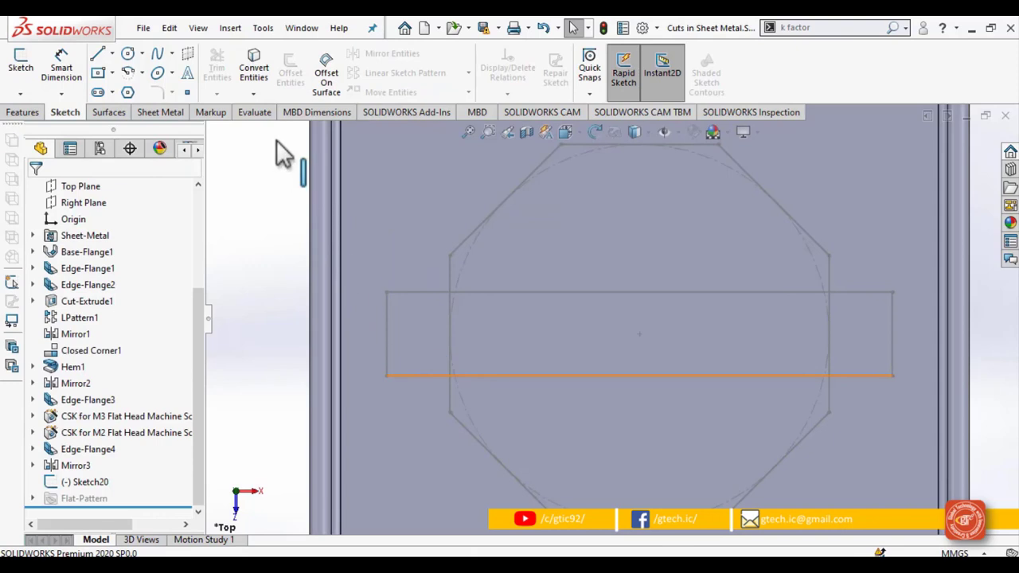
{"action": "left_click", "coordinate": [91, 490]}
{"action": "left_click", "coordinate": [70, 430]}
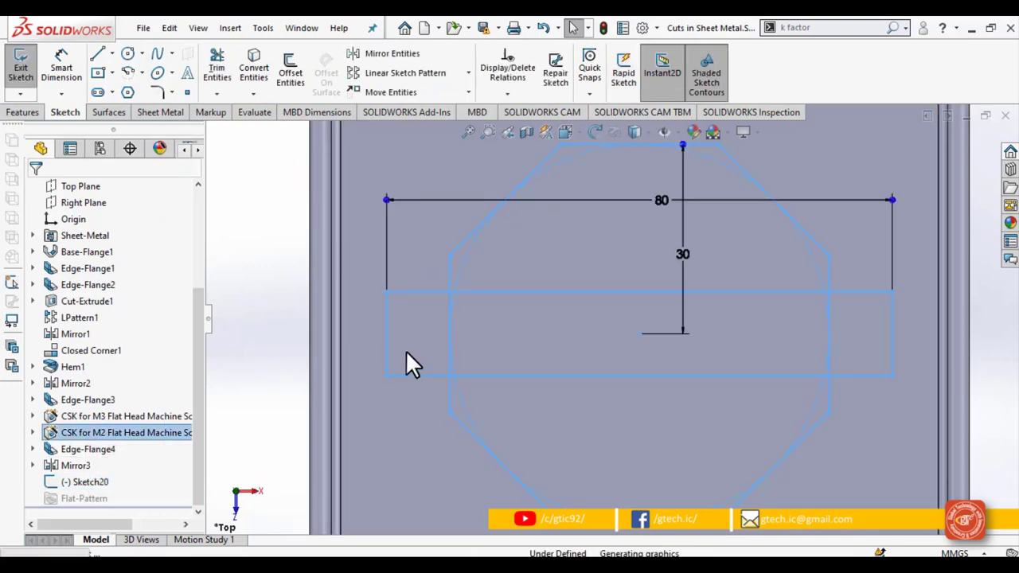
{"action": "left_click", "coordinate": [217, 68]}
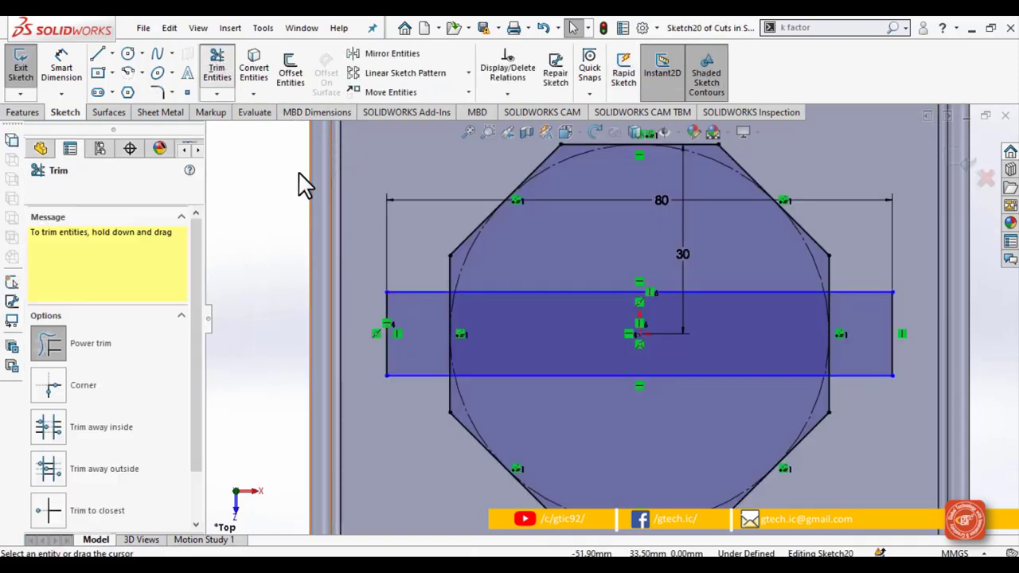
{"action": "scroll", "coordinate": [438, 334], "scroll_direction": "down", "scroll_amount": 2}
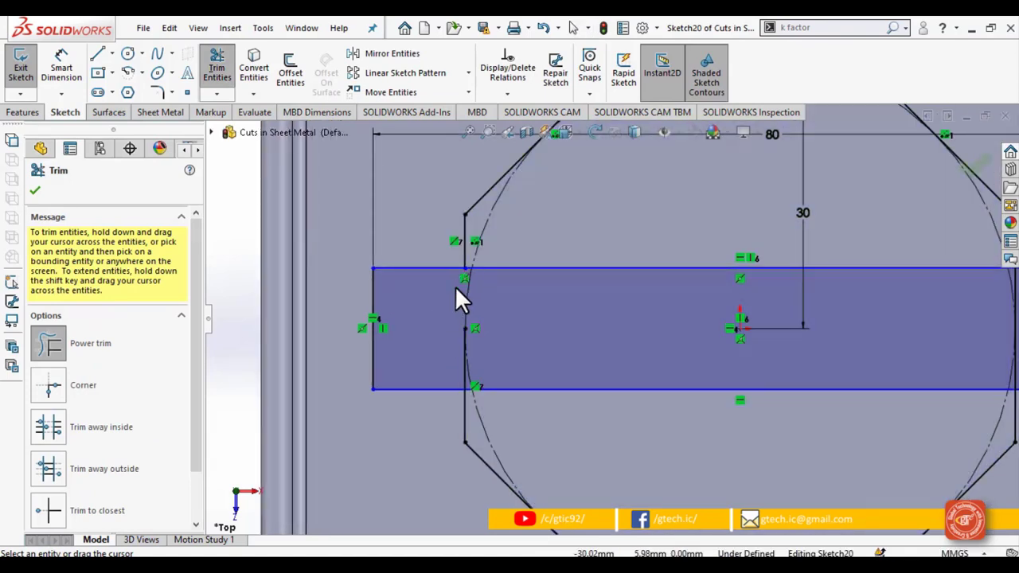
{"action": "scroll", "coordinate": [472, 342], "scroll_direction": "down", "scroll_amount": 3}
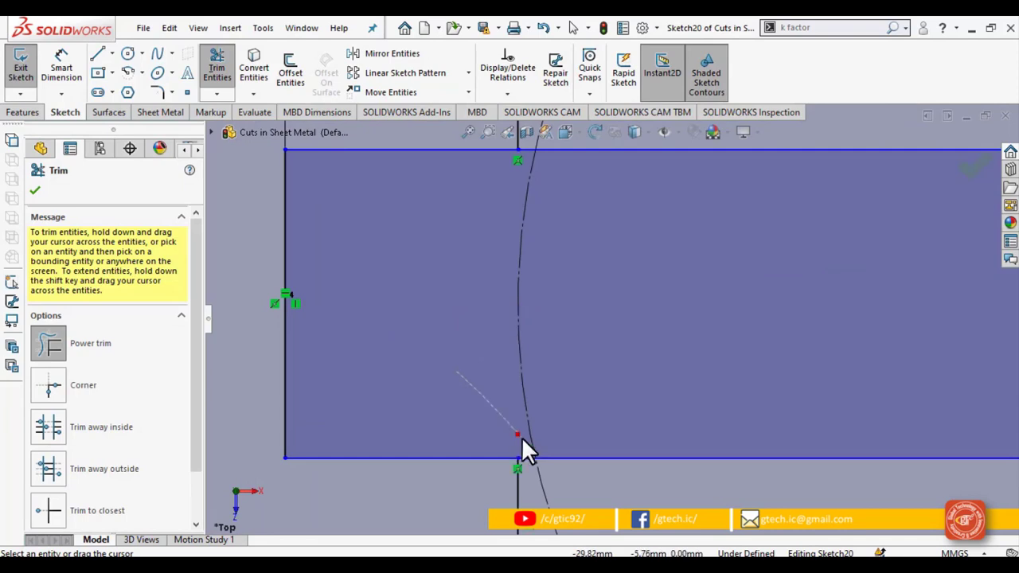
{"action": "left_click_drag", "start_coordinate": [522, 437], "coordinate": [519, 437]}
{"action": "scroll", "coordinate": [621, 351], "scroll_direction": "up", "scroll_amount": 3}
{"action": "scroll", "coordinate": [649, 299], "scroll_direction": "down", "scroll_amount": 3}
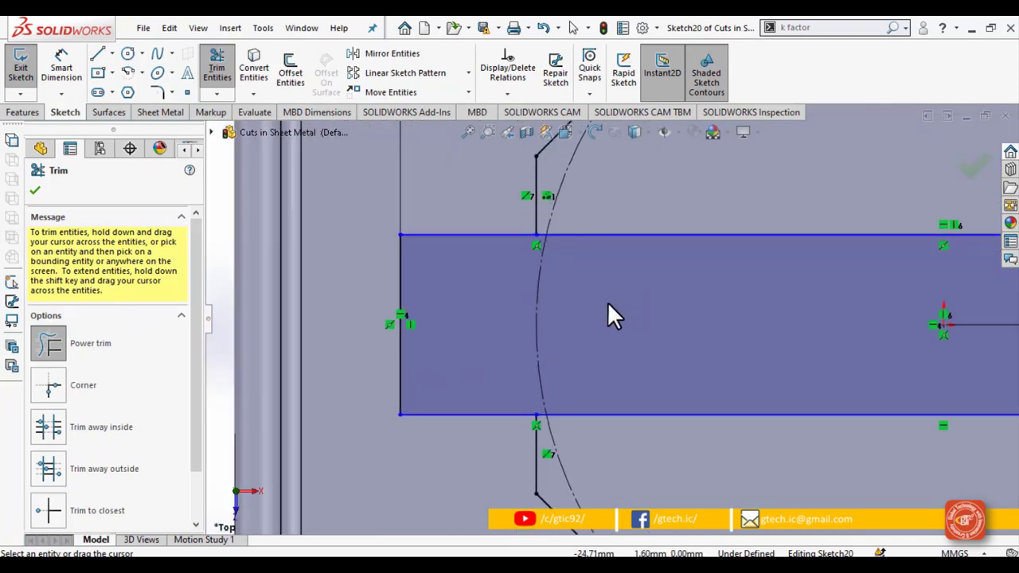
Trim the rectangle's long edges inside the octagon and the portion of the octagon's right side between them
{"action": "scroll", "coordinate": [610, 302], "scroll_direction": "up", "scroll_amount": 4}
{"action": "left_click_drag", "start_coordinate": [660, 275], "coordinate": [680, 372]}
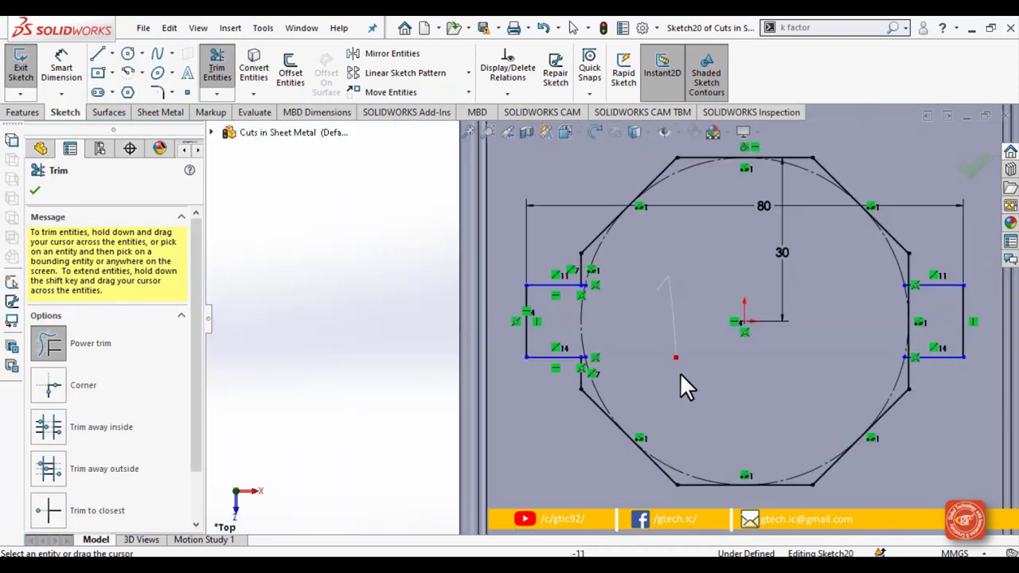
{"action": "scroll", "coordinate": [681, 372], "scroll_direction": "up", "scroll_amount": 1}
{"action": "scroll", "coordinate": [842, 329], "scroll_direction": "down", "scroll_amount": 4}
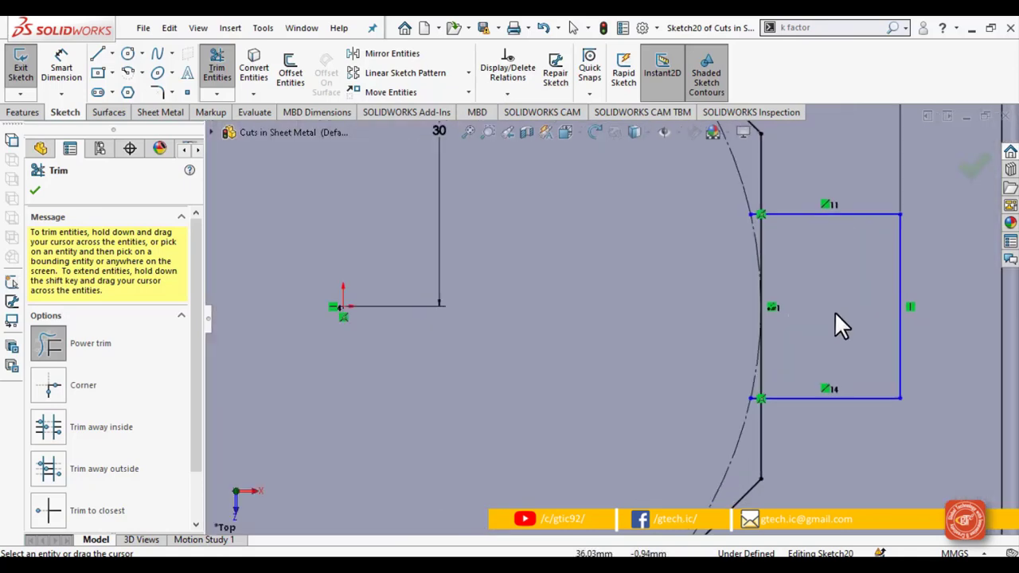
{"action": "scroll", "coordinate": [835, 312], "scroll_direction": "down", "scroll_amount": 2}
{"action": "scroll", "coordinate": [709, 414], "scroll_direction": "up", "scroll_amount": 3}
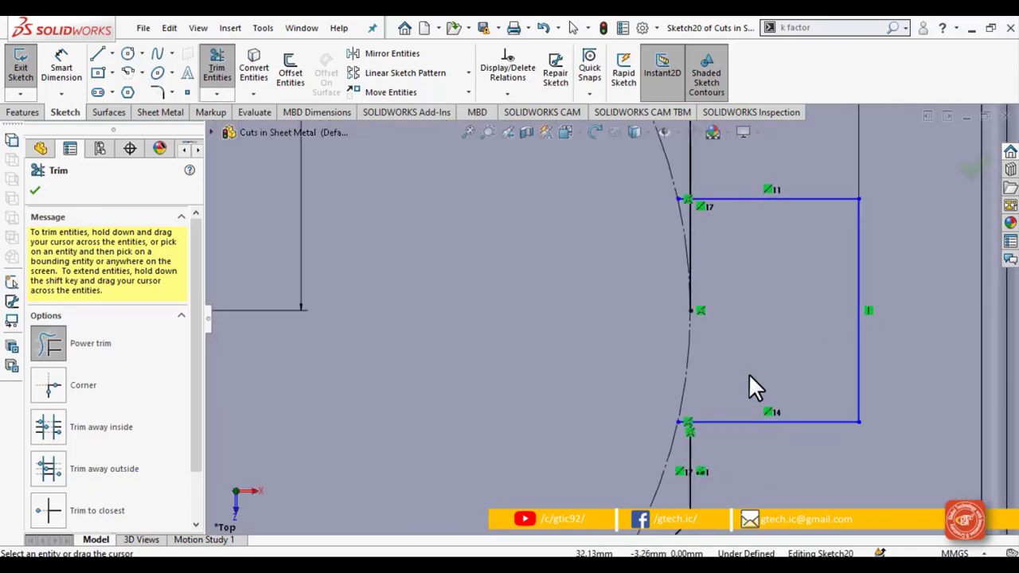
{"action": "scroll", "coordinate": [673, 254], "scroll_direction": "down", "scroll_amount": 5}
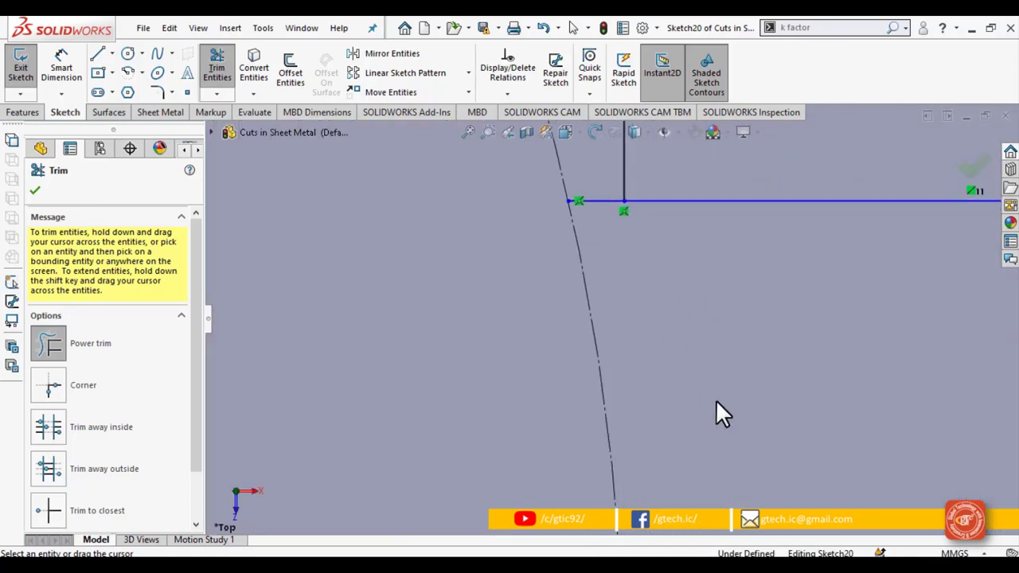
{"action": "scroll", "coordinate": [716, 401], "scroll_direction": "up", "scroll_amount": 6}
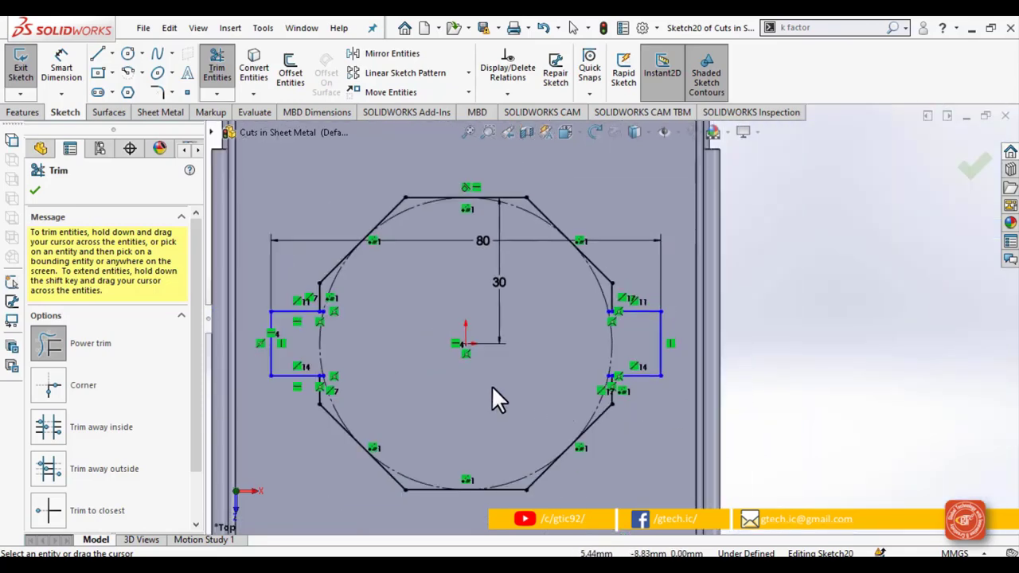
Dimension the rectangle's short side at 12 mm and trim the leftover line stubs where the rectangular tabs meet the octagon
{"action": "scroll", "coordinate": [329, 327], "scroll_direction": "down", "scroll_amount": 5}
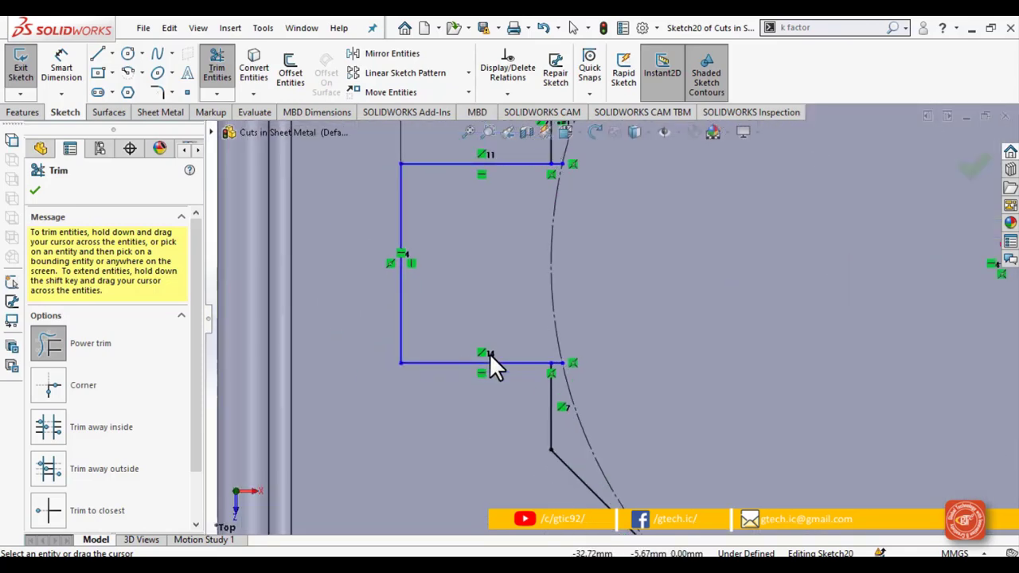
{"action": "scroll", "coordinate": [498, 362], "scroll_direction": "up", "scroll_amount": 6}
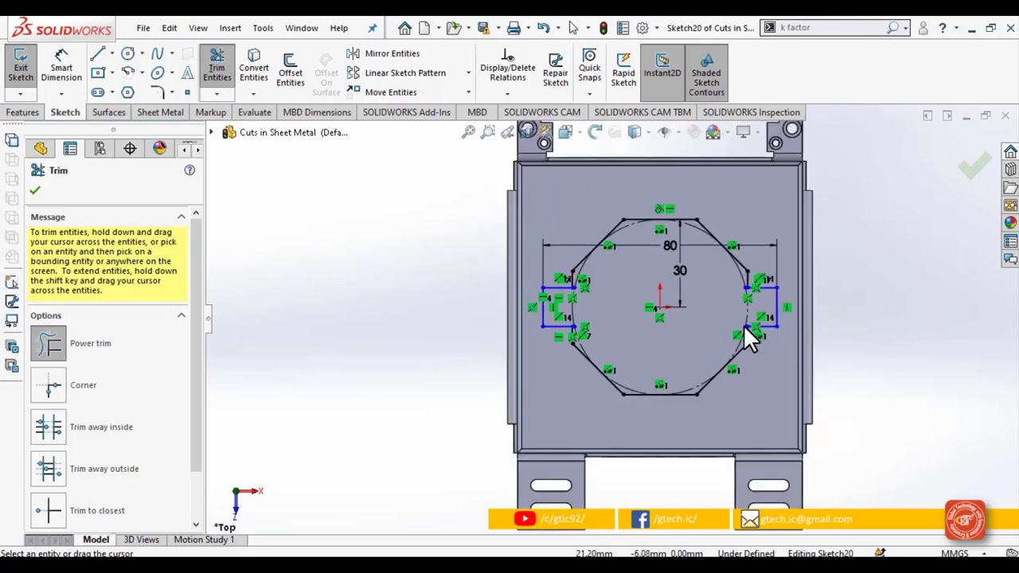
{"action": "scroll", "coordinate": [749, 339], "scroll_direction": "down", "scroll_amount": 2}
{"action": "scroll", "coordinate": [447, 237], "scroll_direction": "up", "scroll_amount": 4}
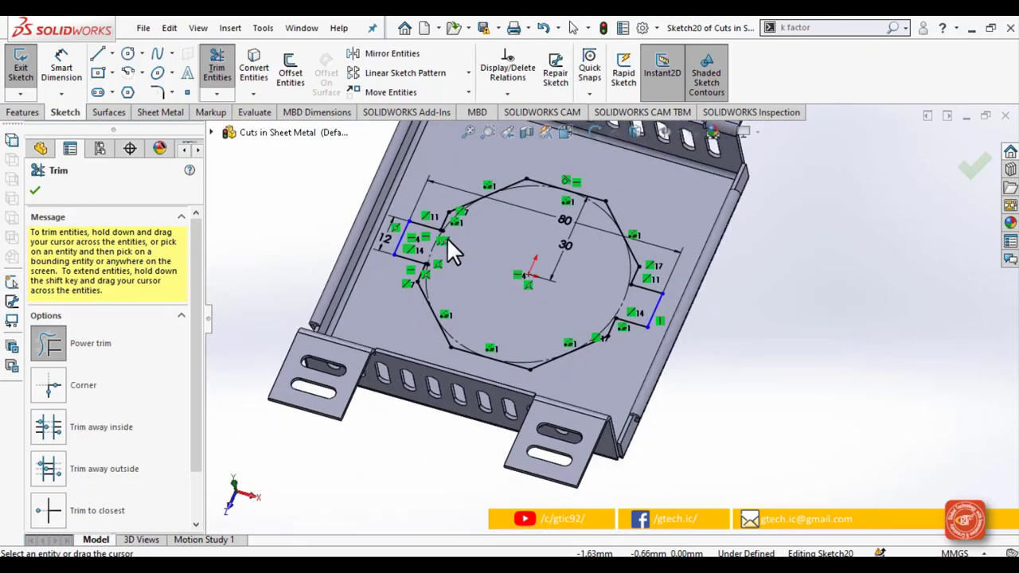
{"action": "scroll", "coordinate": [764, 391], "scroll_direction": "down", "scroll_amount": 8}
{"action": "scroll", "coordinate": [661, 462], "scroll_direction": "up", "scroll_amount": 4}
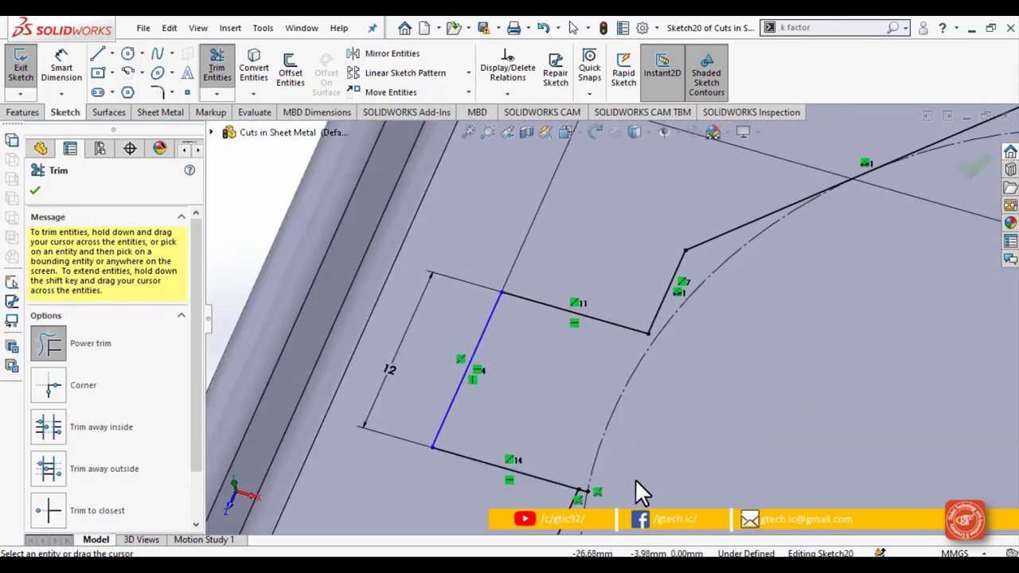
{"action": "scroll", "coordinate": [580, 493], "scroll_direction": "down", "scroll_amount": 7}
{"action": "scroll", "coordinate": [560, 363], "scroll_direction": "up", "scroll_amount": 5}
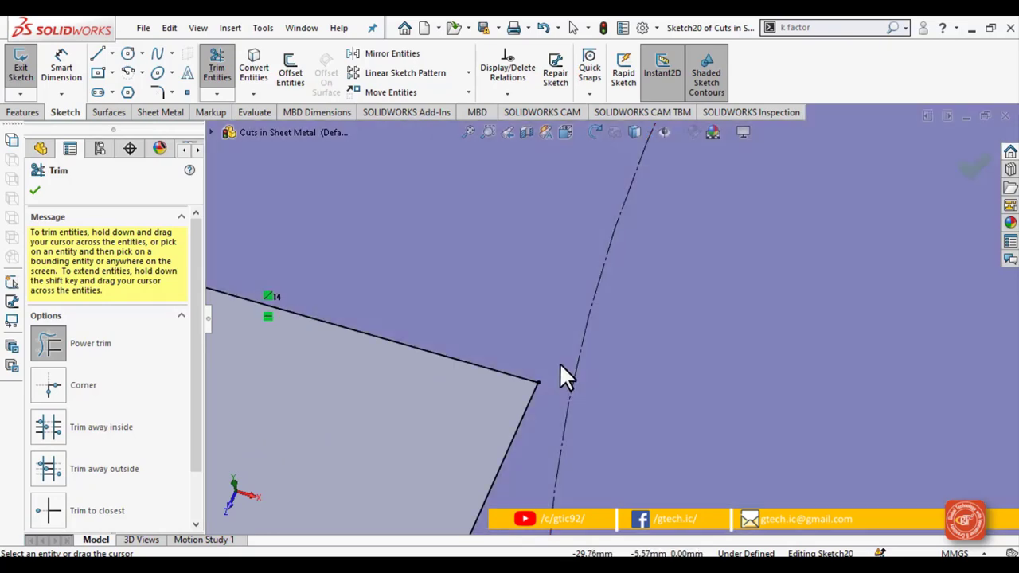
{"action": "scroll", "coordinate": [680, 366], "scroll_direction": "up", "scroll_amount": 6}
{"action": "scroll", "coordinate": [708, 348], "scroll_direction": "down", "scroll_amount": 3}
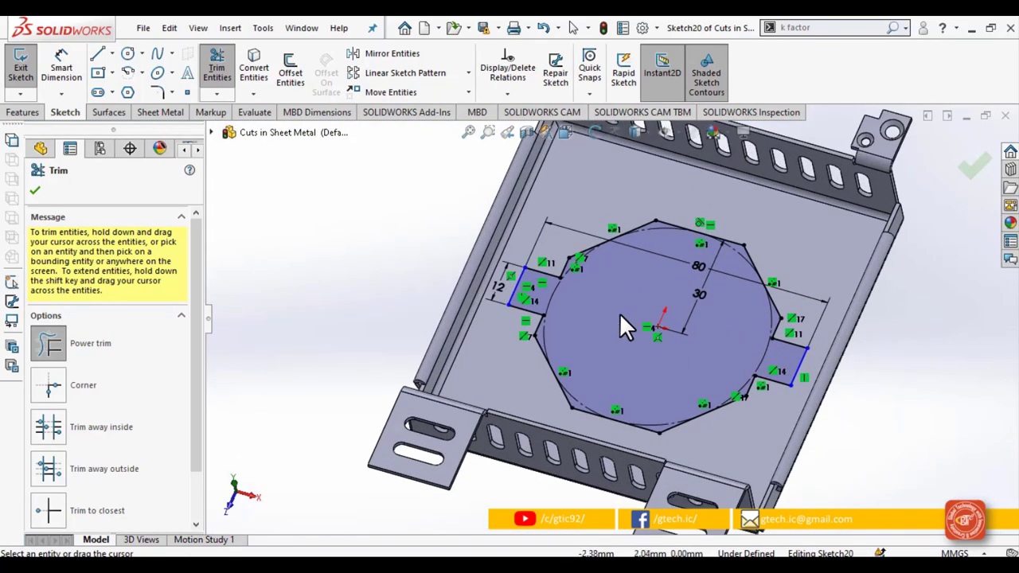
Cut the trimmed octagon profile through the tray's base with an Extruded Cut, Blind, linked to thickness with Normal cut
{"action": "left_click", "coordinate": [22, 113]}
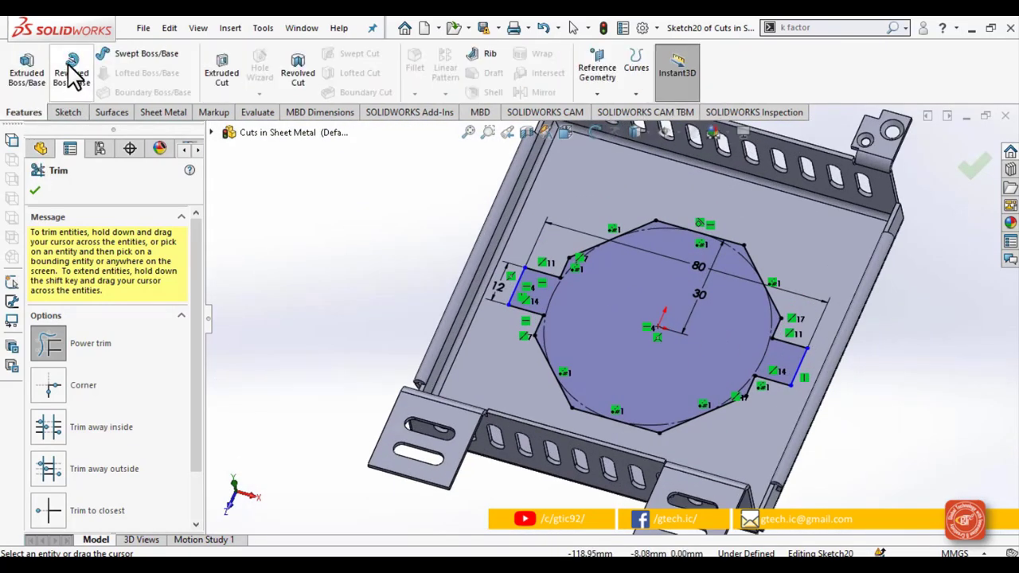
{"action": "left_click", "coordinate": [235, 72]}
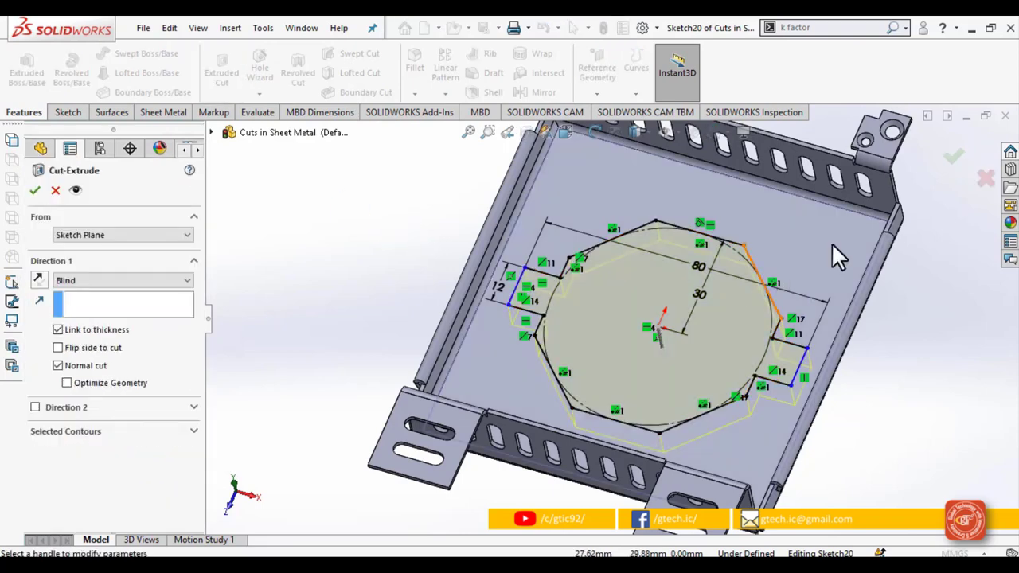
{"action": "left_click", "coordinate": [954, 156]}
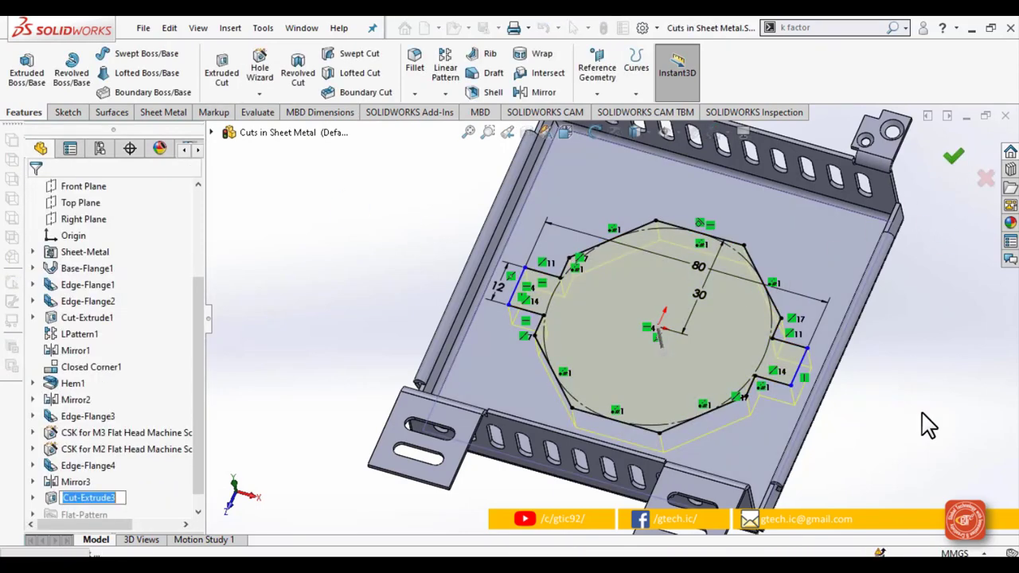
{"action": "middle_click_drag", "start_coordinate": [921, 423], "coordinate": [731, 314]}
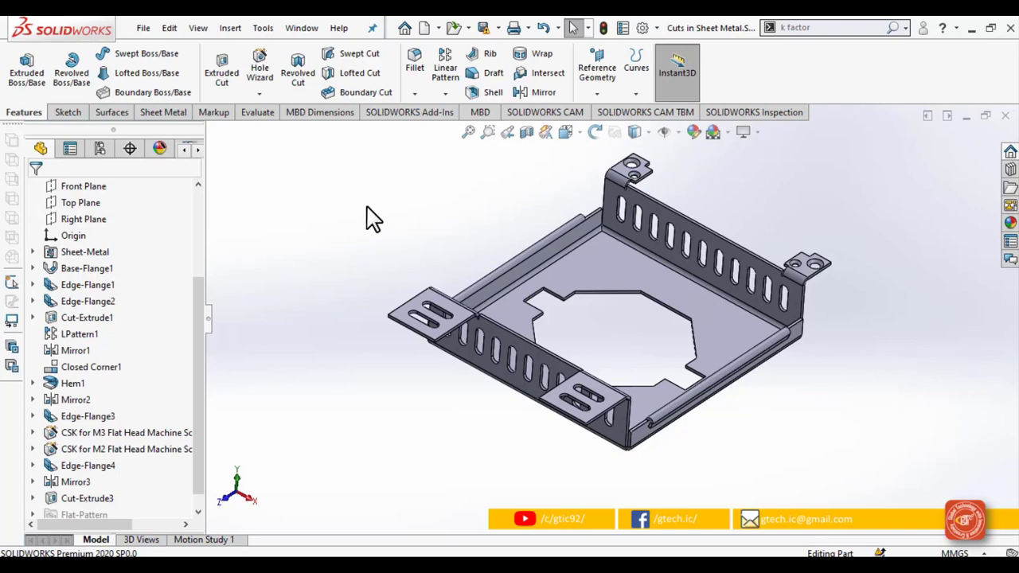
{"action": "left_click", "coordinate": [166, 114]}
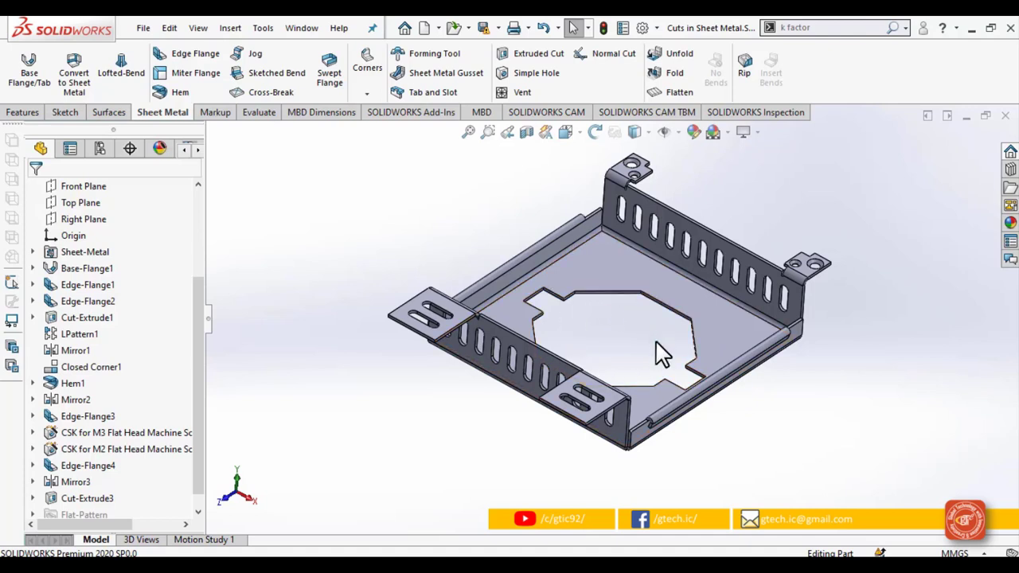
{"action": "scroll", "coordinate": [661, 341], "scroll_direction": "up", "scroll_amount": 2}
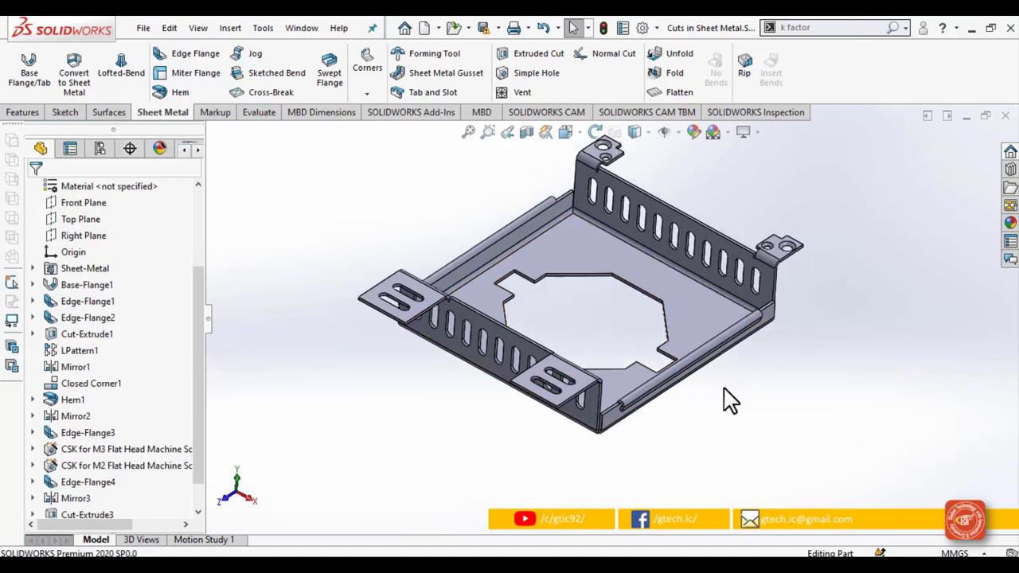